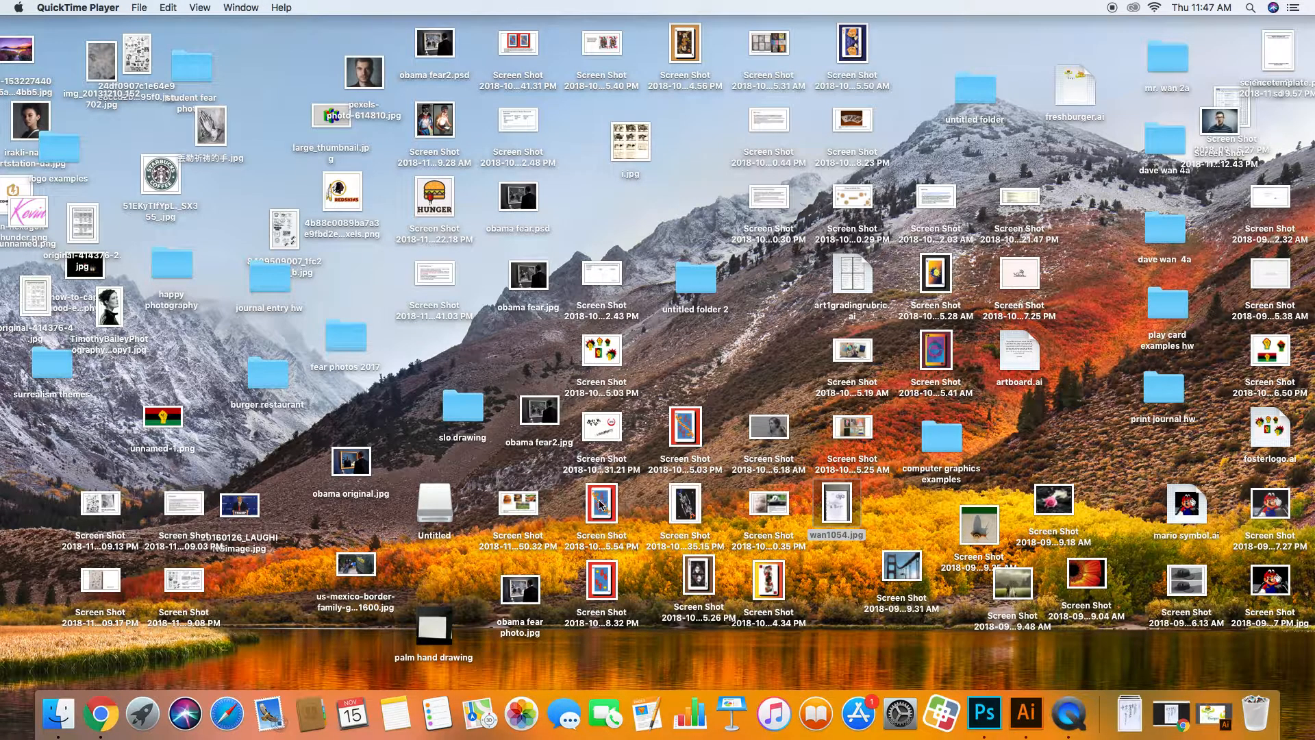
# Step: Bring the Chrome window showing the james r035.jpg sketch to the front
pyautogui.click(100, 713)
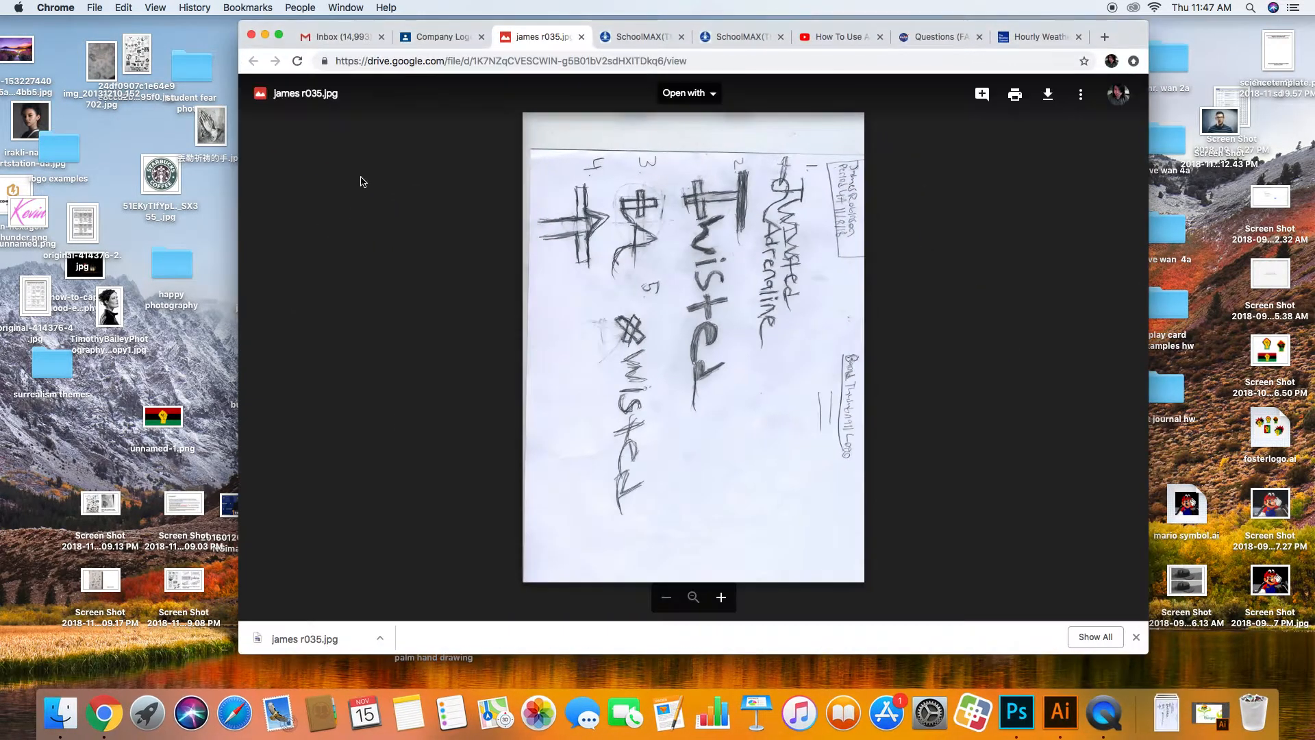
# Step: Close the first sketch preview and open the Company Logo Designs material under Classwork
pyautogui.click(581, 36)
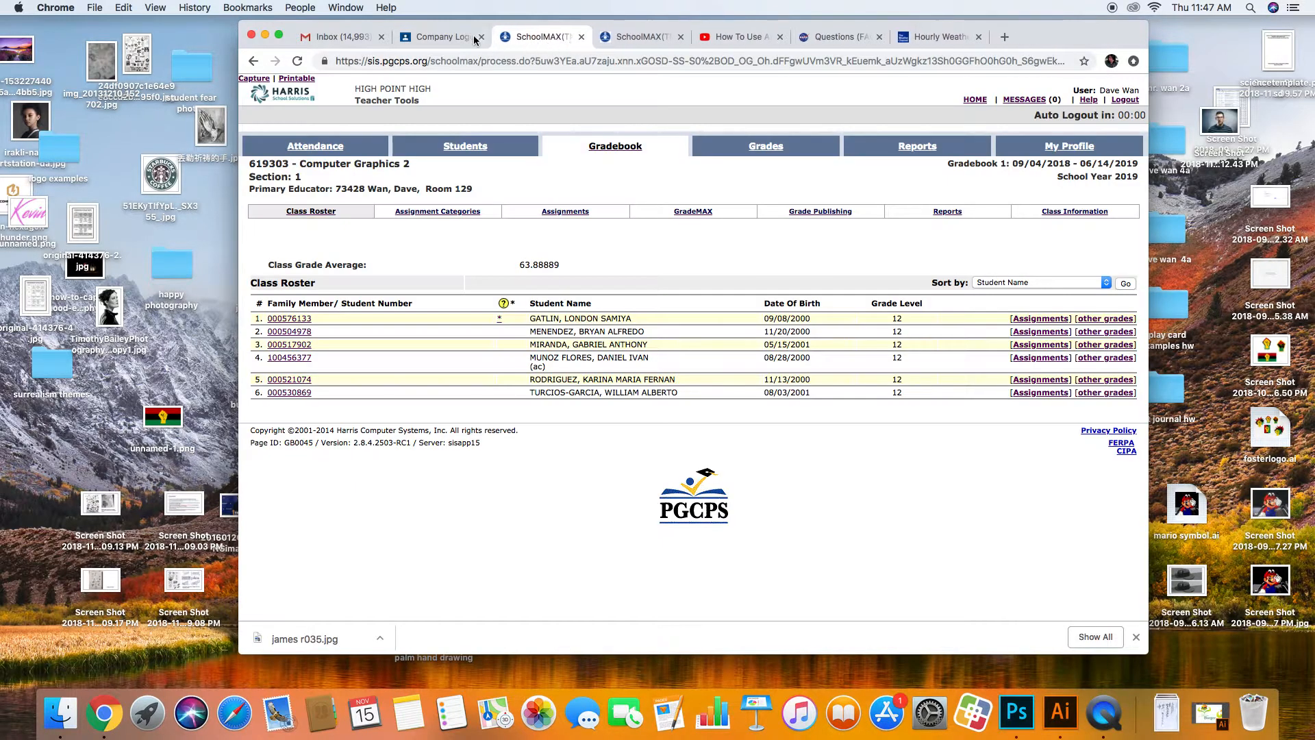
pyautogui.click(261, 93)
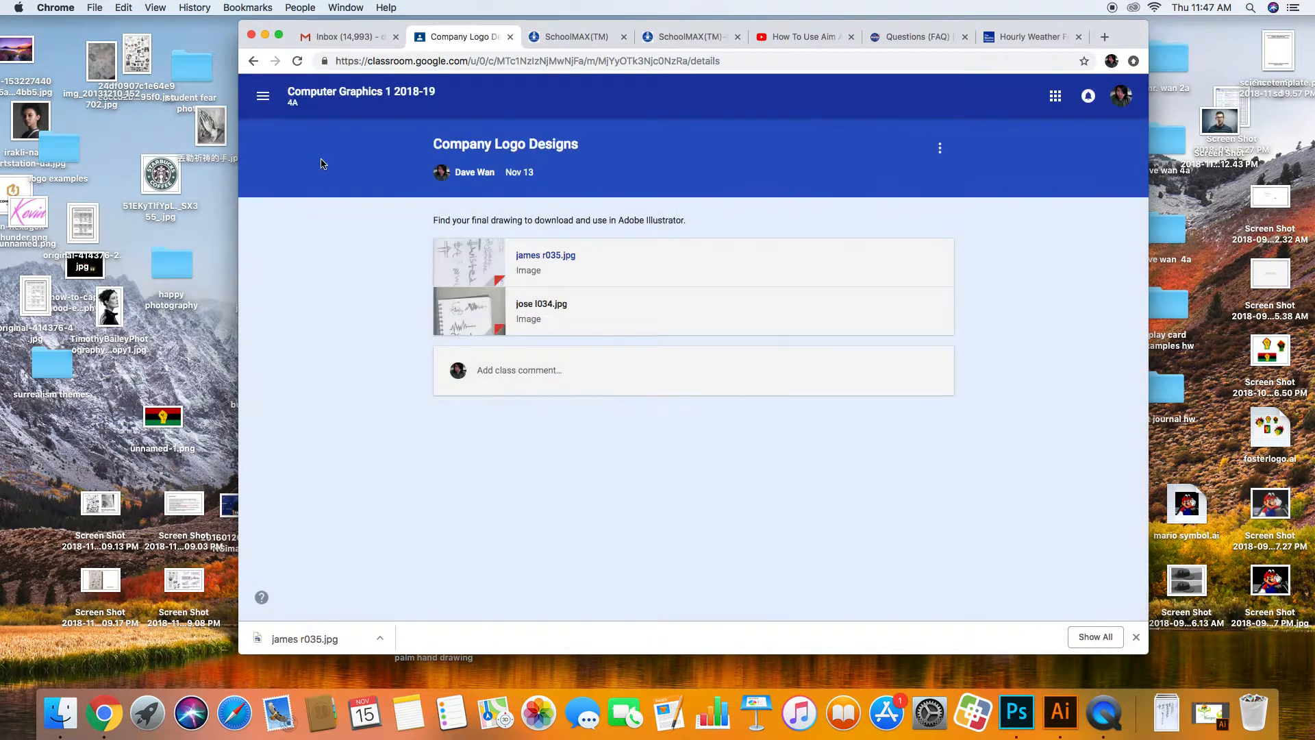
pyautogui.click(330, 99)
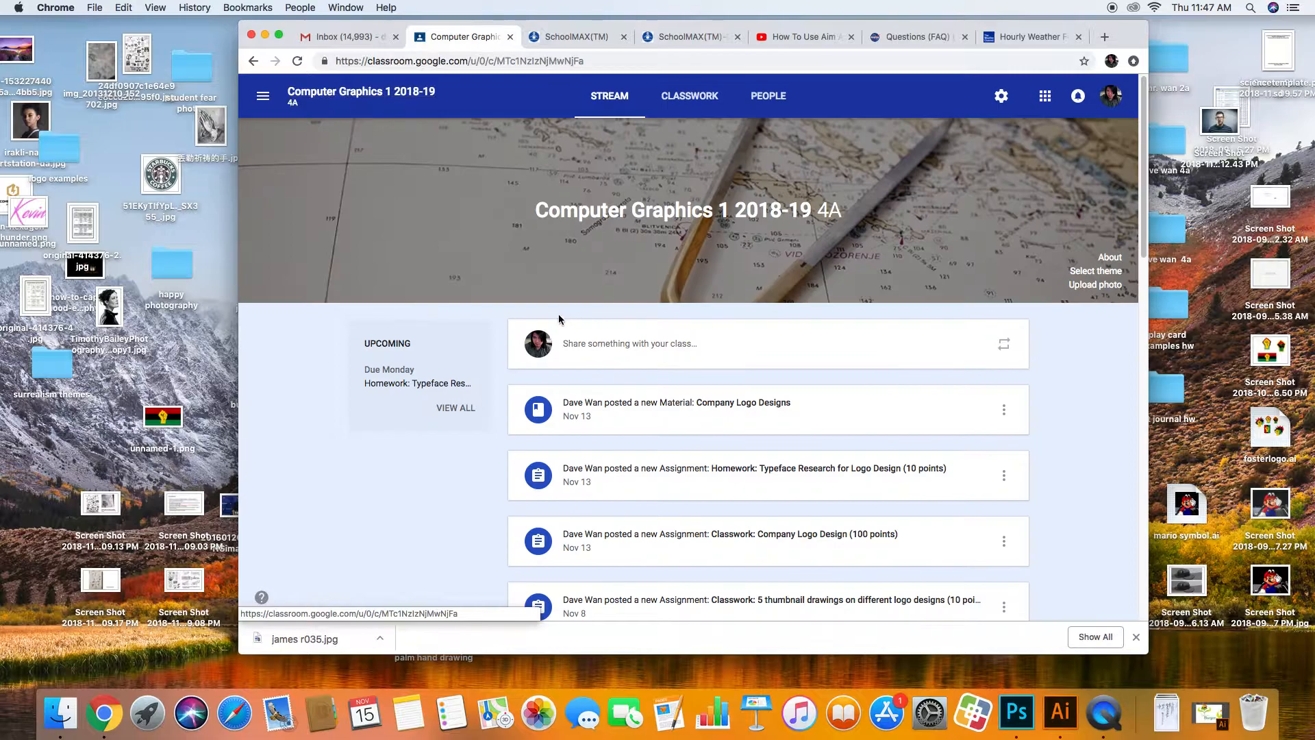
pyautogui.click(689, 96)
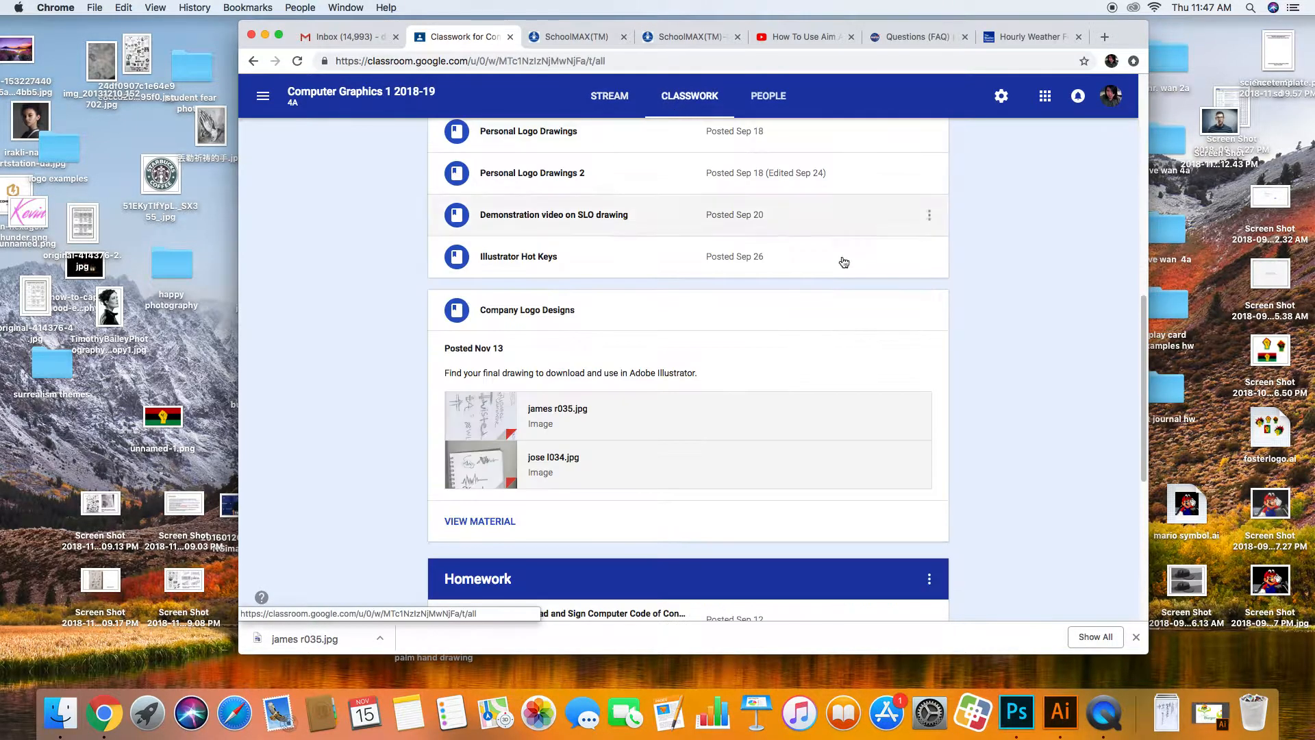
pyautogui.moveTo(1146, 420); pyautogui.dragTo(1124, 391)
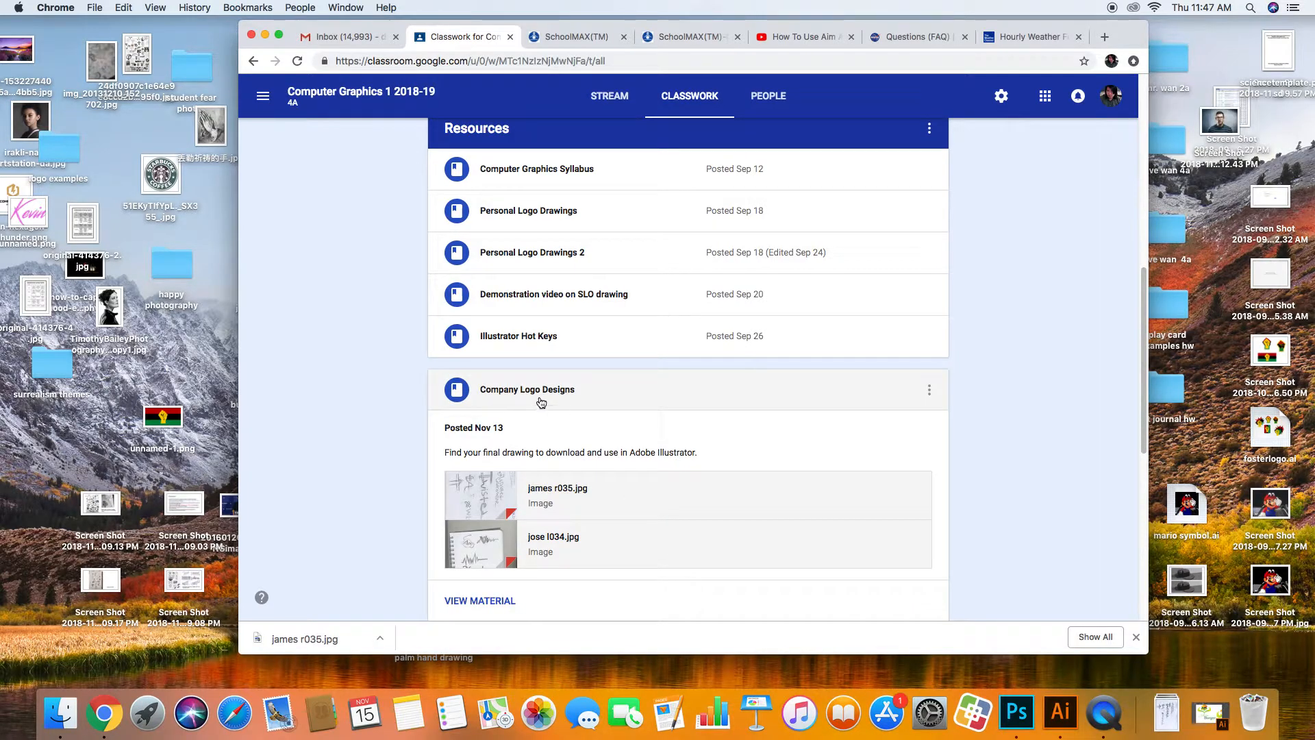
pyautogui.click(506, 390)
pyautogui.click(508, 387)
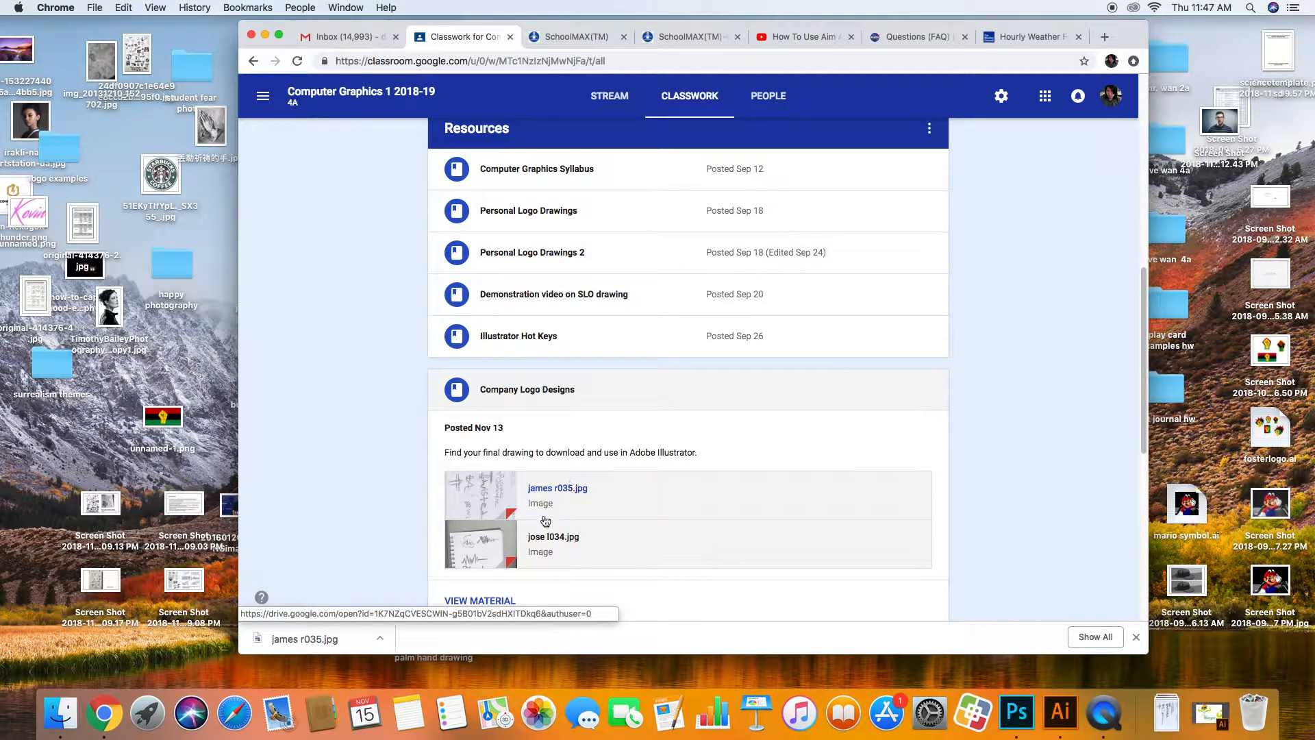
# Step: Open the second sketch image, jose l034.jpg, in its own window and download it
pyautogui.click(544, 538)
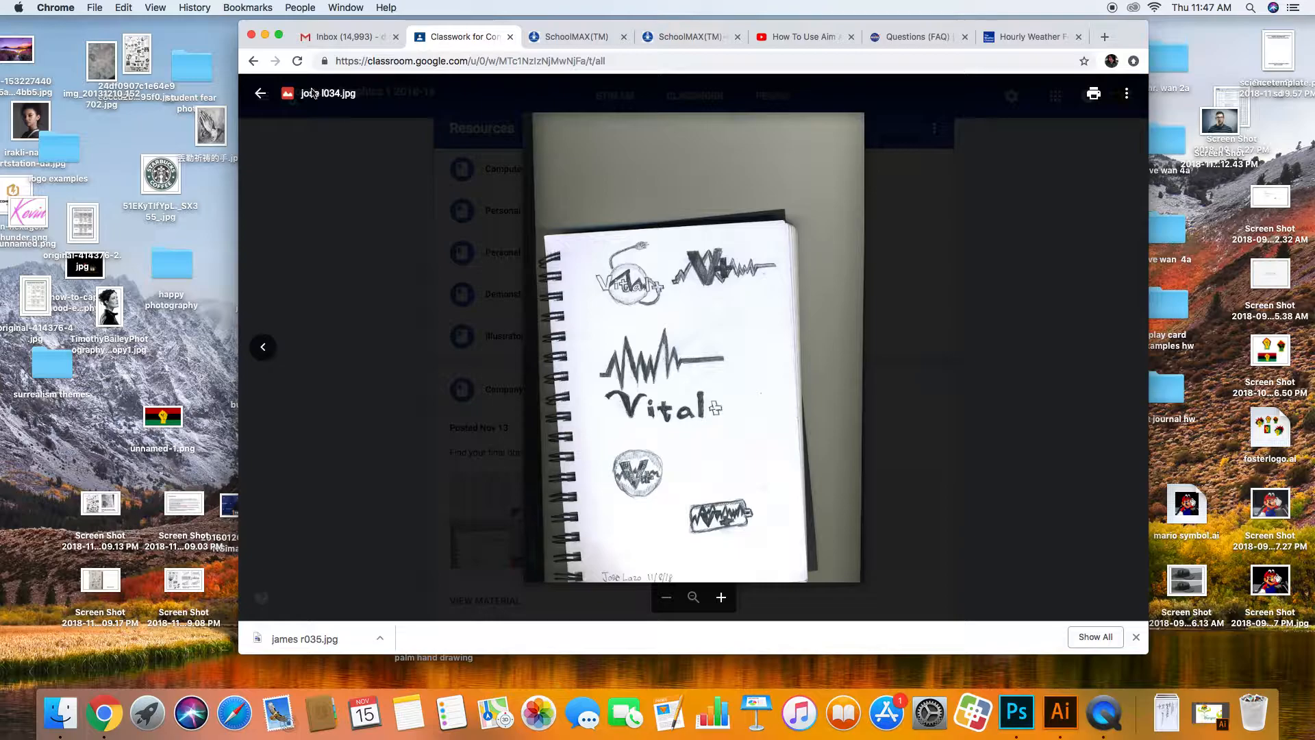
pyautogui.click(1126, 93)
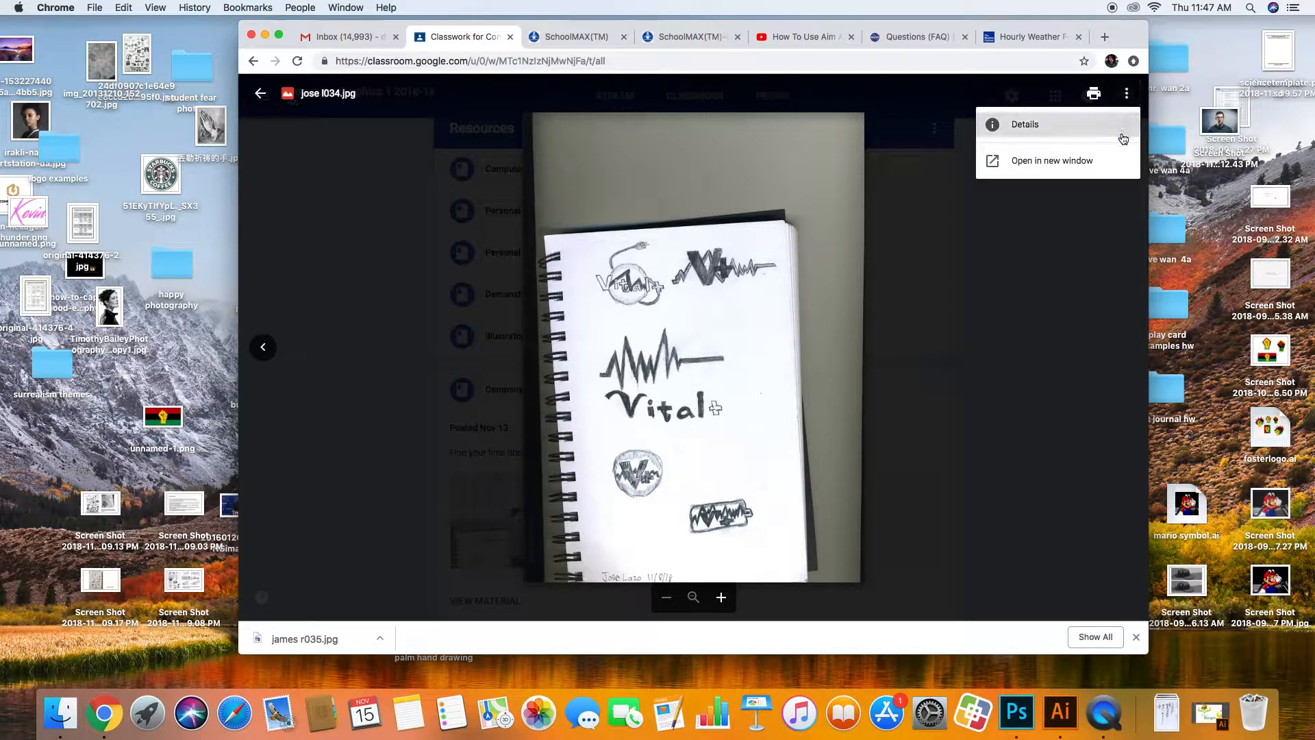
pyautogui.click(1115, 155)
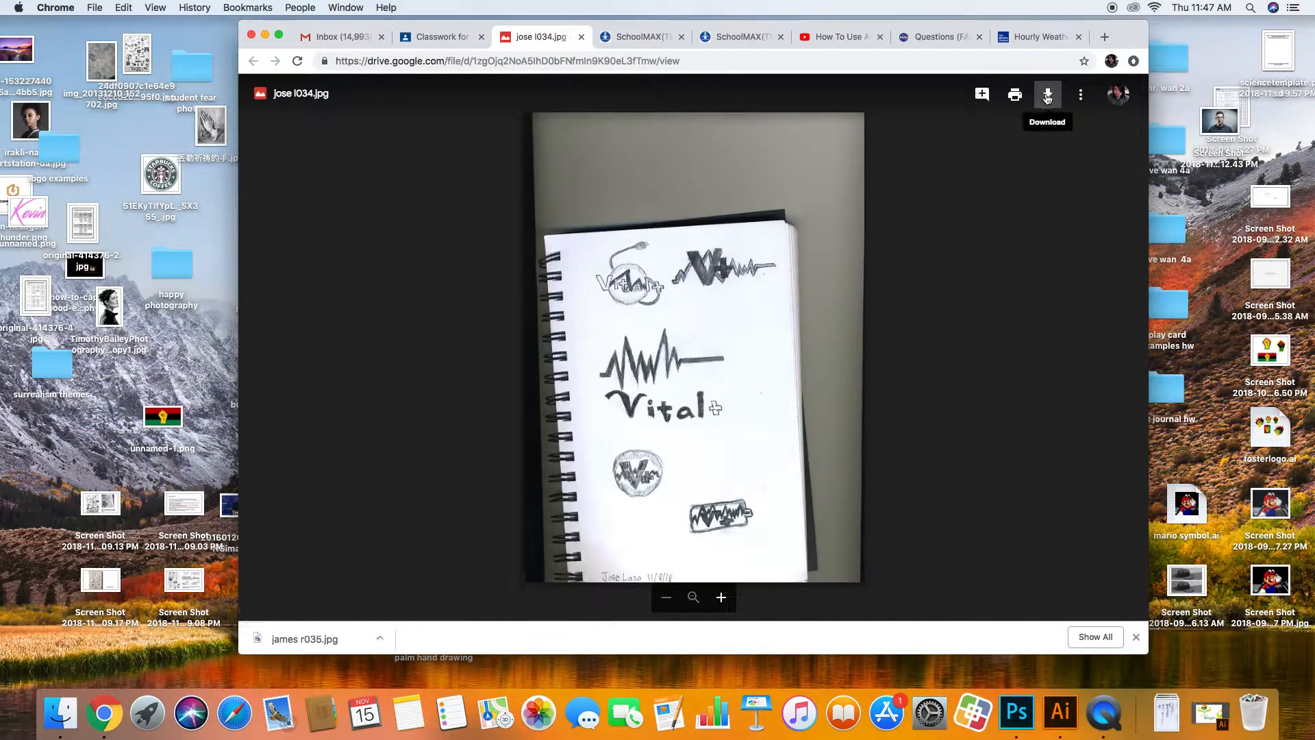
pyautogui.click(1048, 94)
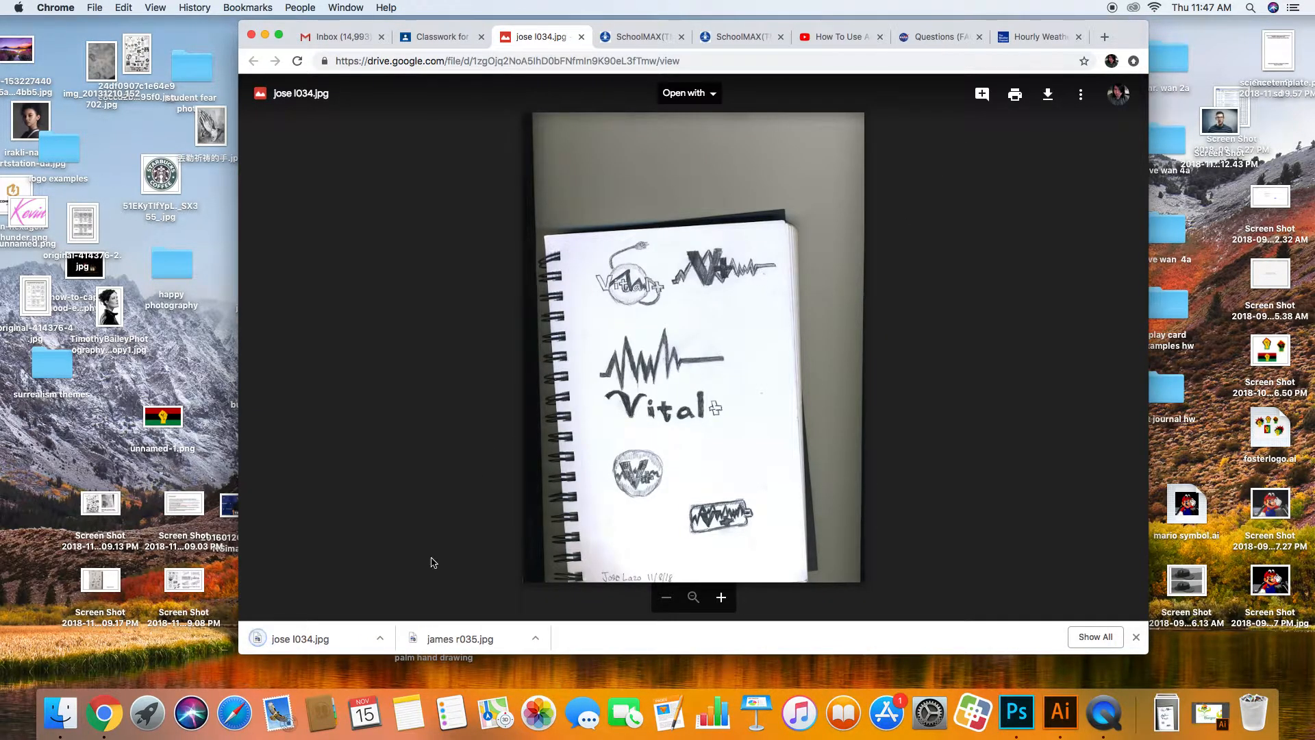
pyautogui.click(380, 639)
# Step: Close the Downloads folder and minimize Chrome, then open the wan1054.jpg scan in Illustrator
pyautogui.click(425, 653)
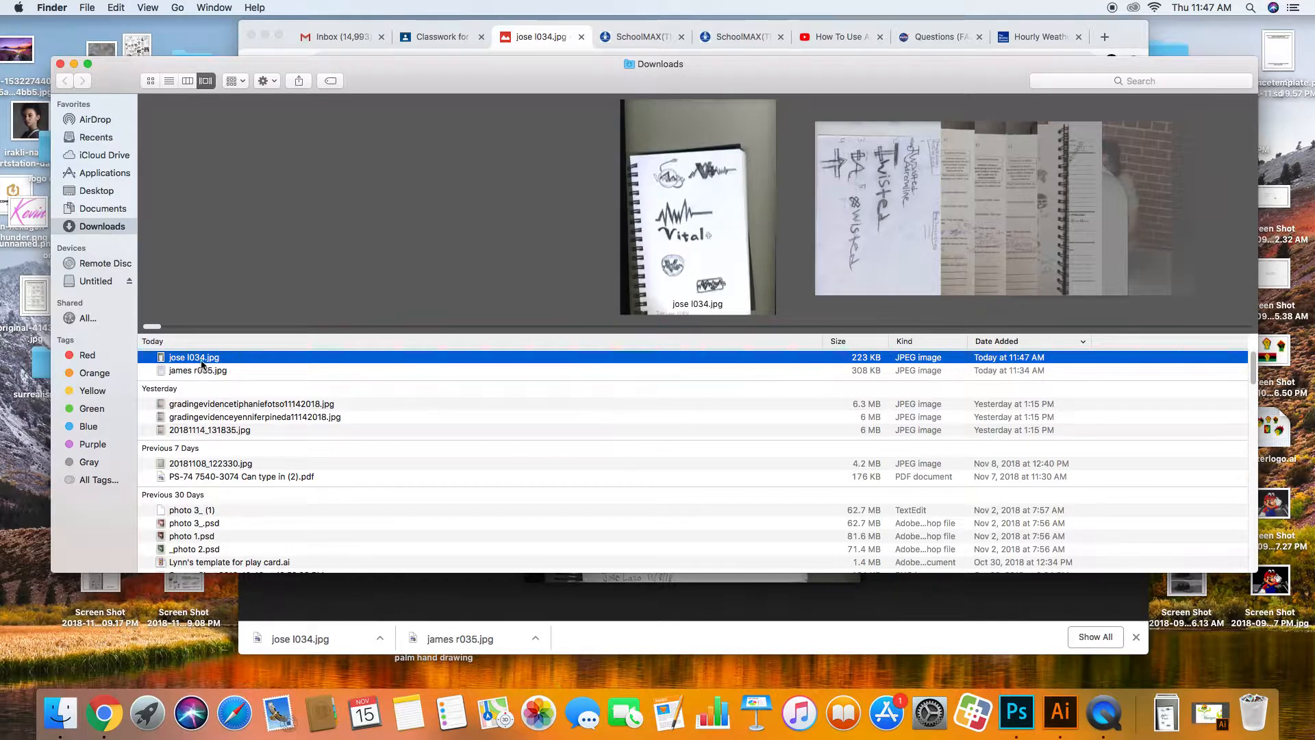
pyautogui.moveTo(215, 361); pyautogui.dragTo(20, 362)
pyautogui.click(60, 64)
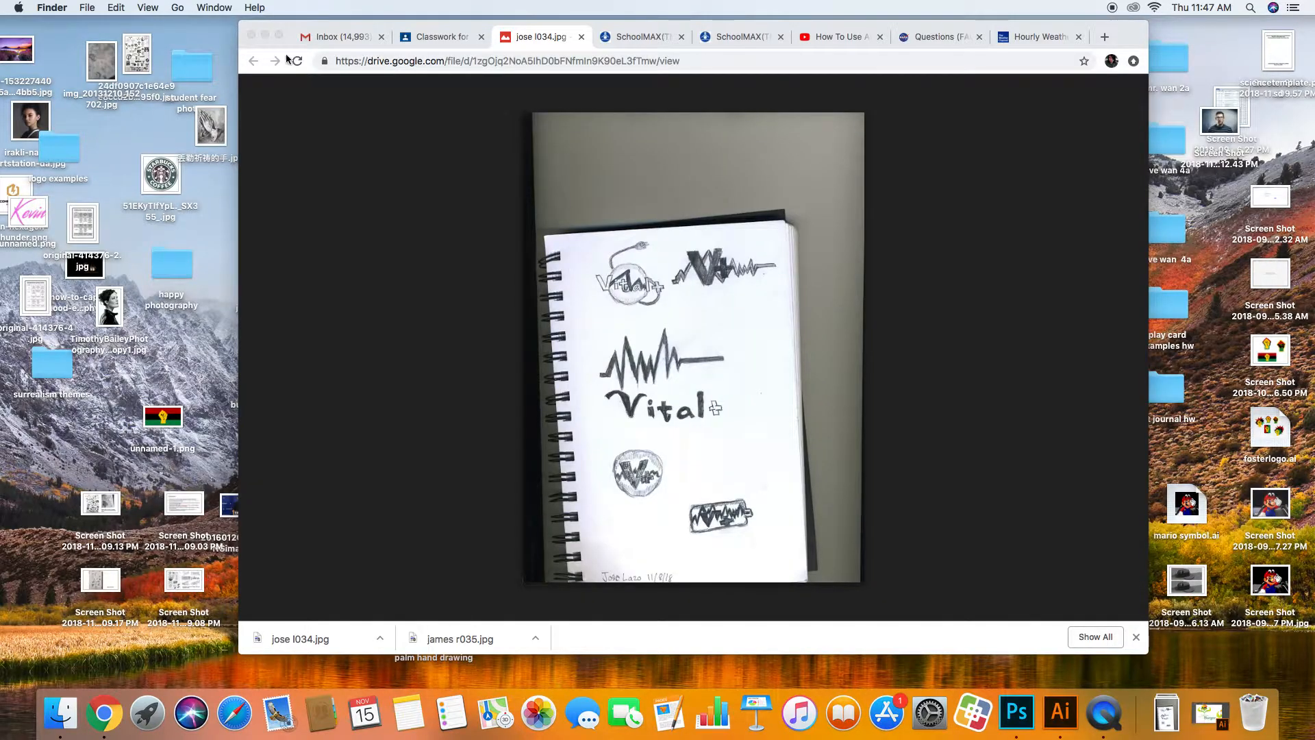
pyautogui.click(266, 35)
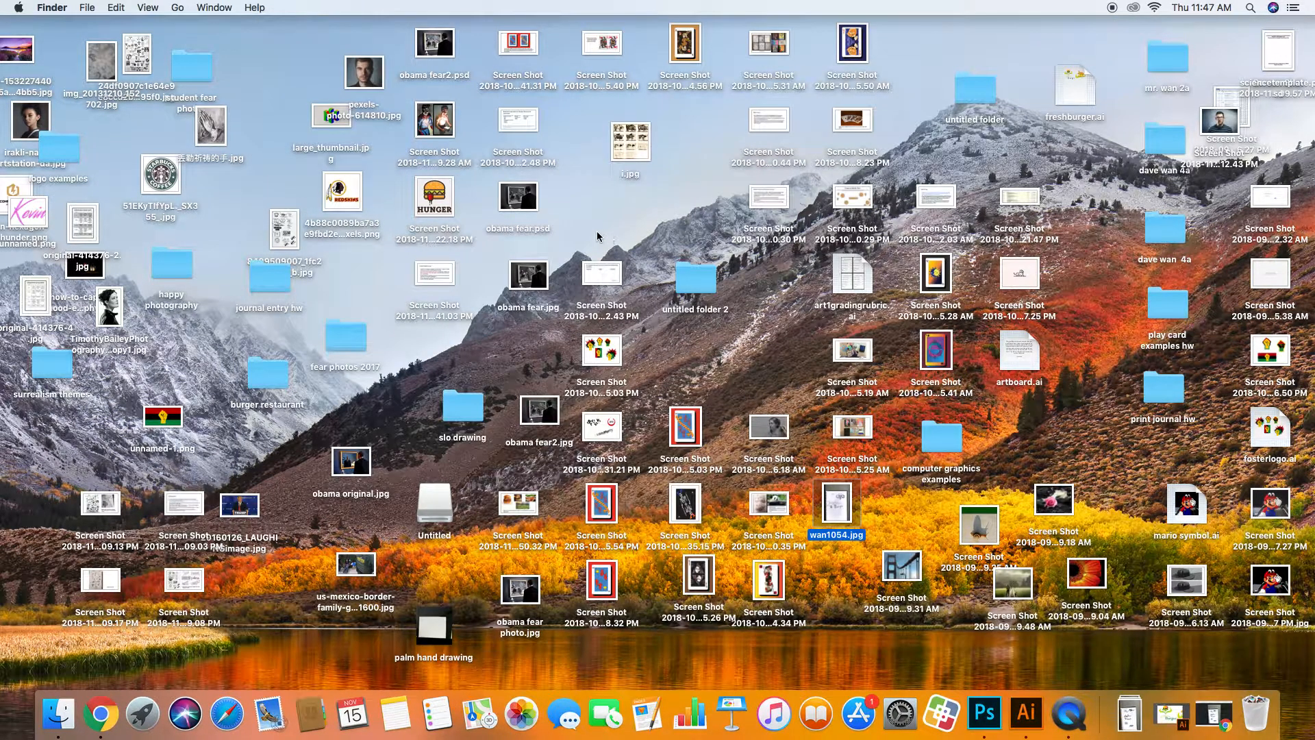
pyautogui.click(893, 505)
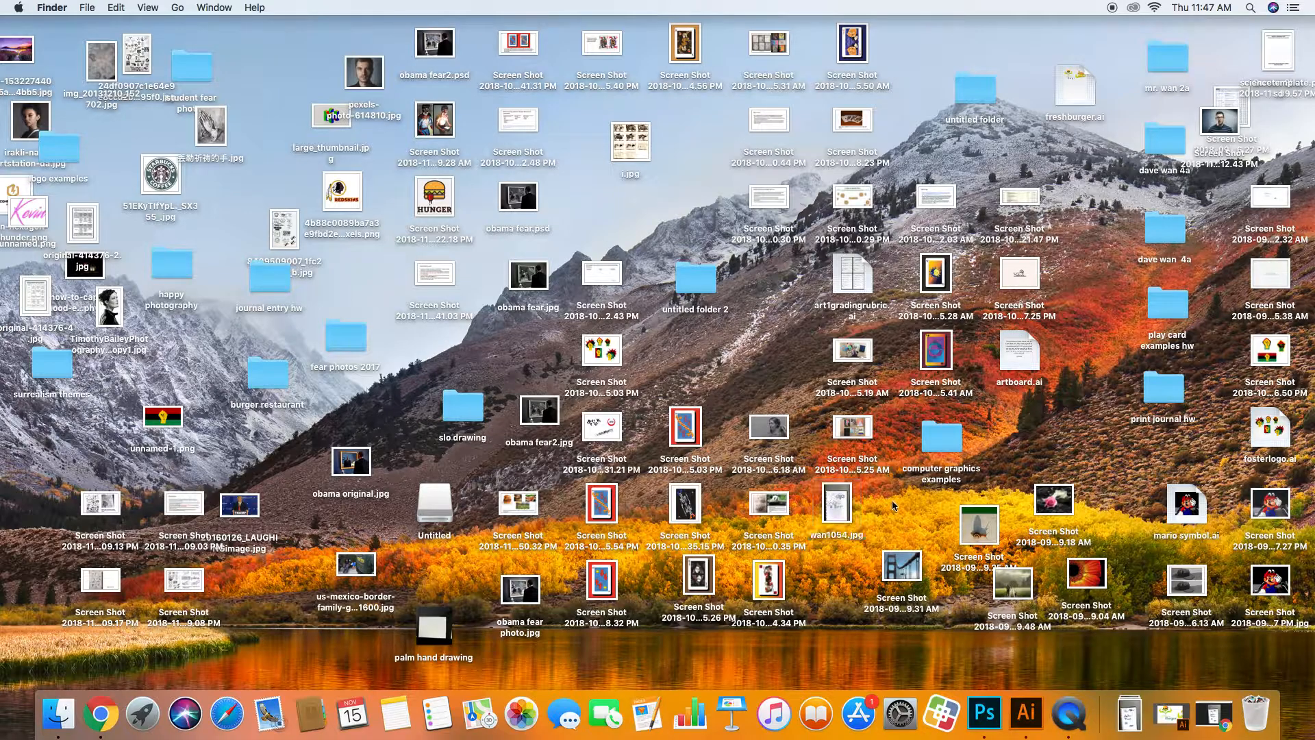
pyautogui.moveTo(839, 508); pyautogui.dragTo(1025, 711)
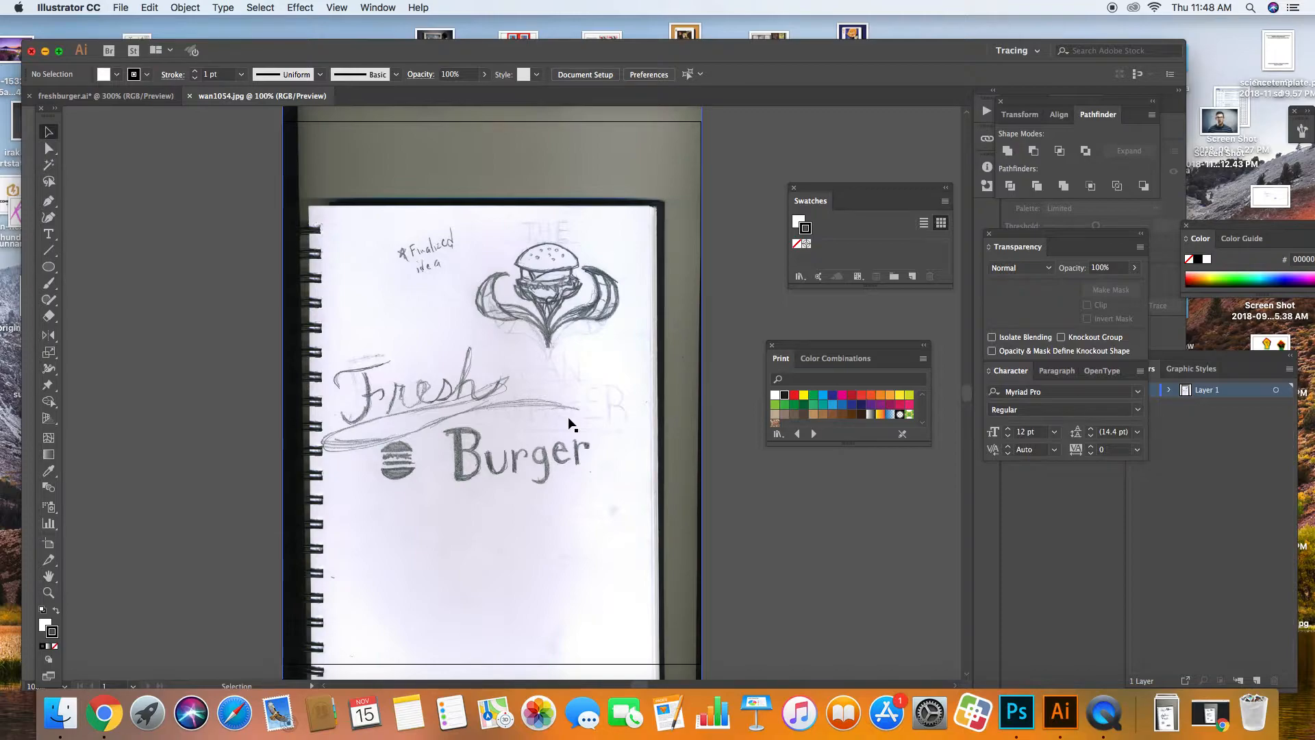
# Step: Lock the layer holding the scanned sketch and rename it sketches
pyautogui.moveTo(479, 378)
pyautogui.mouseDown()
pyautogui.moveTo(334, 374)
pyautogui.moveTo(475, 378)
pyautogui.mouseUp()
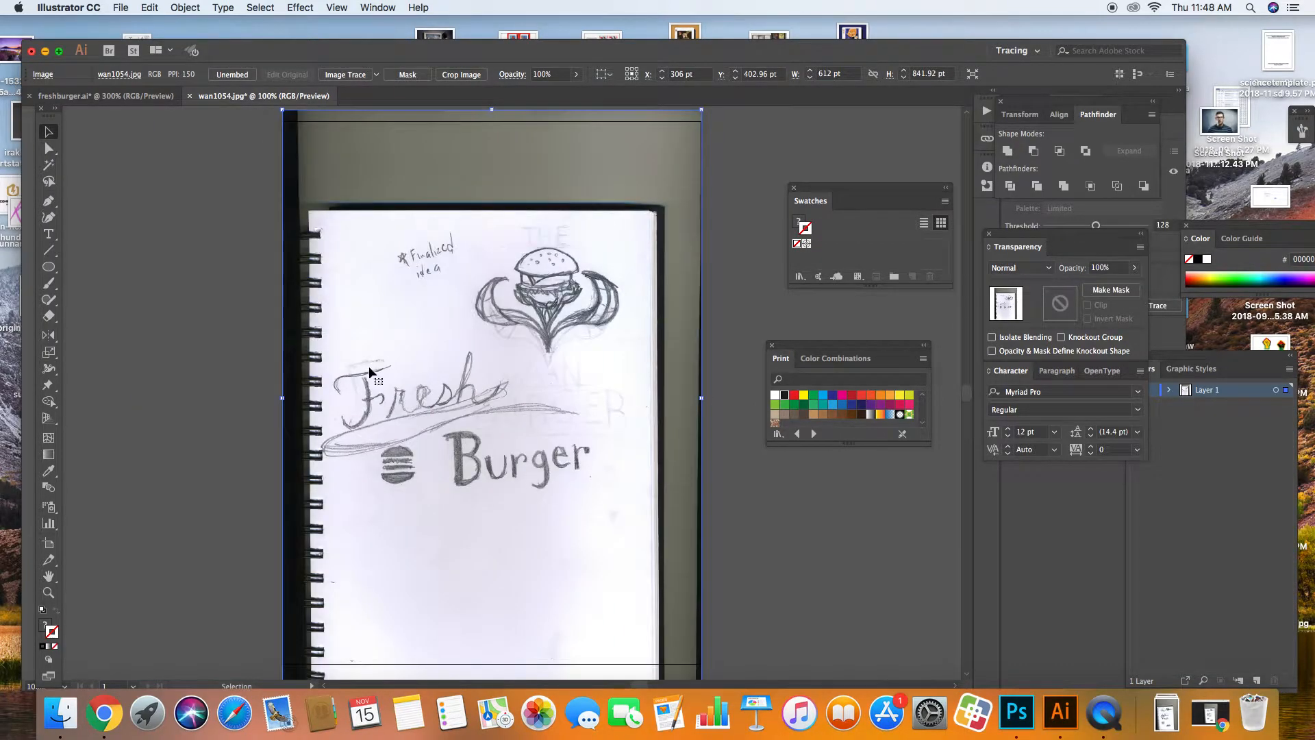
pyautogui.click(1204, 465)
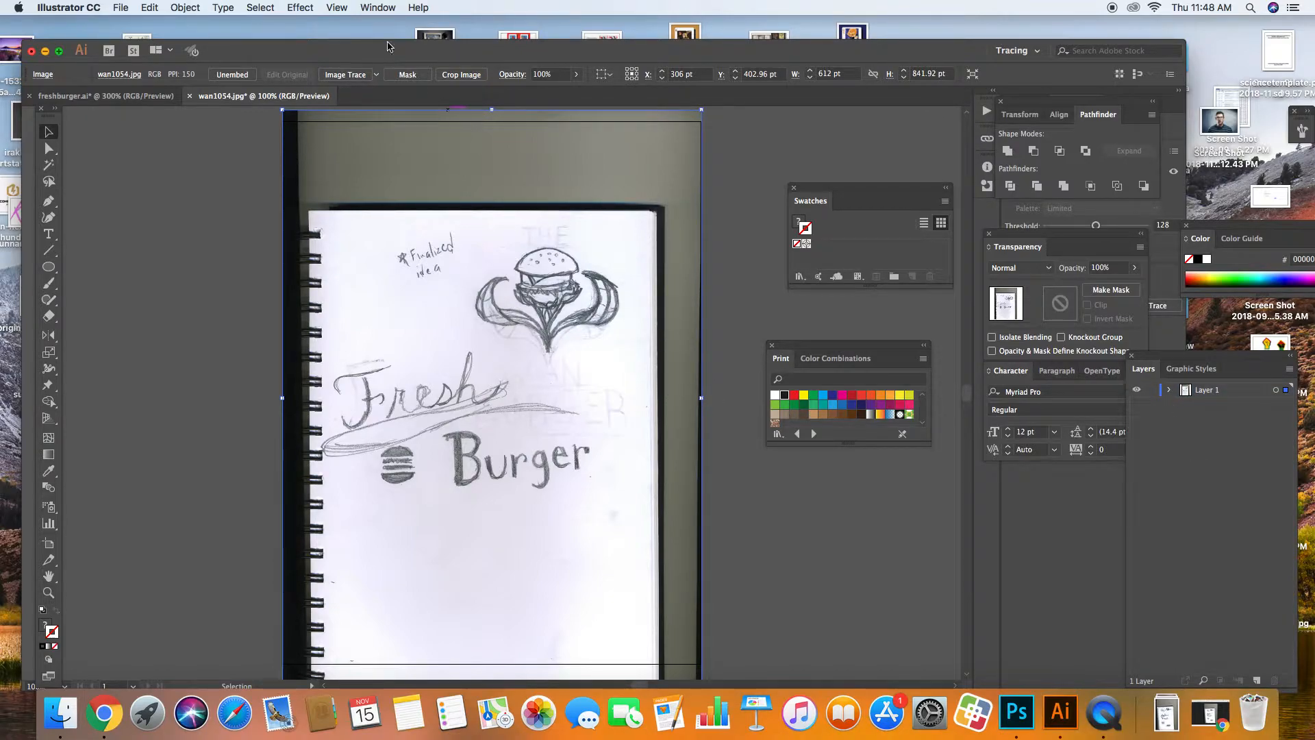
pyautogui.click(377, 8)
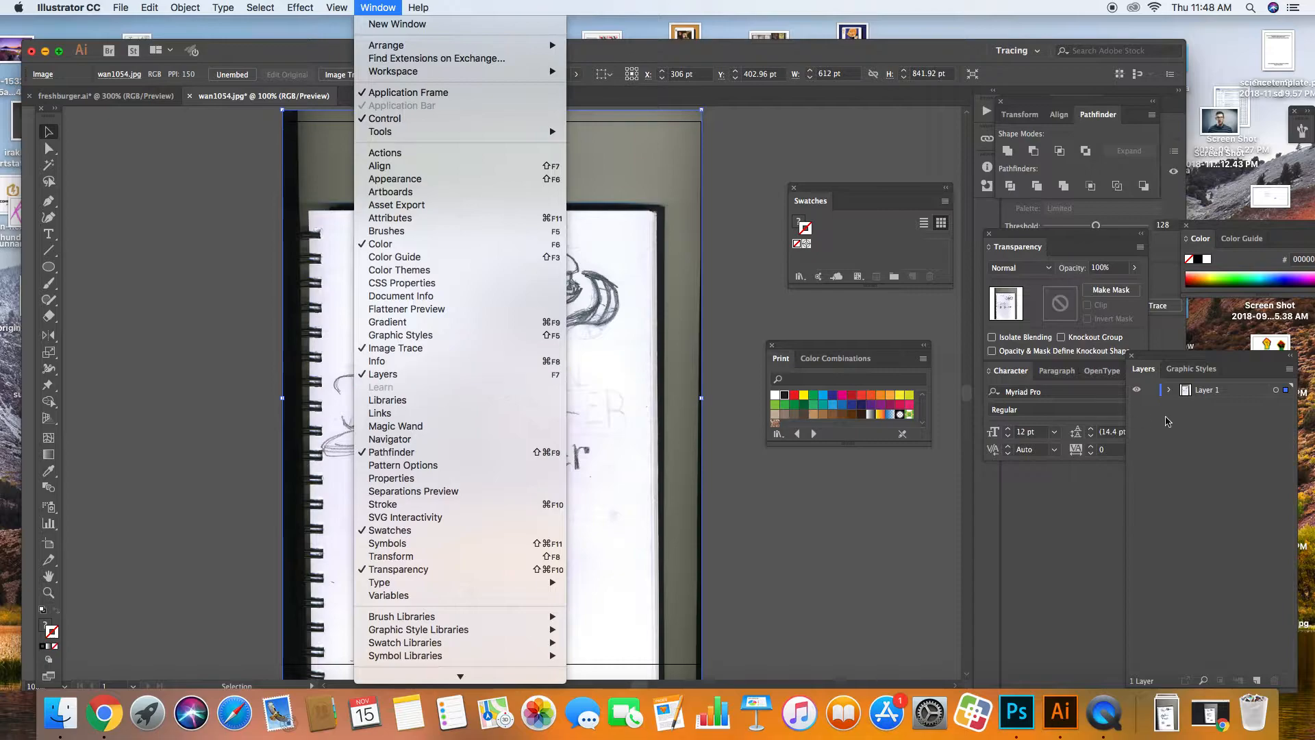
pyautogui.click(1187, 422)
pyautogui.click(1152, 392)
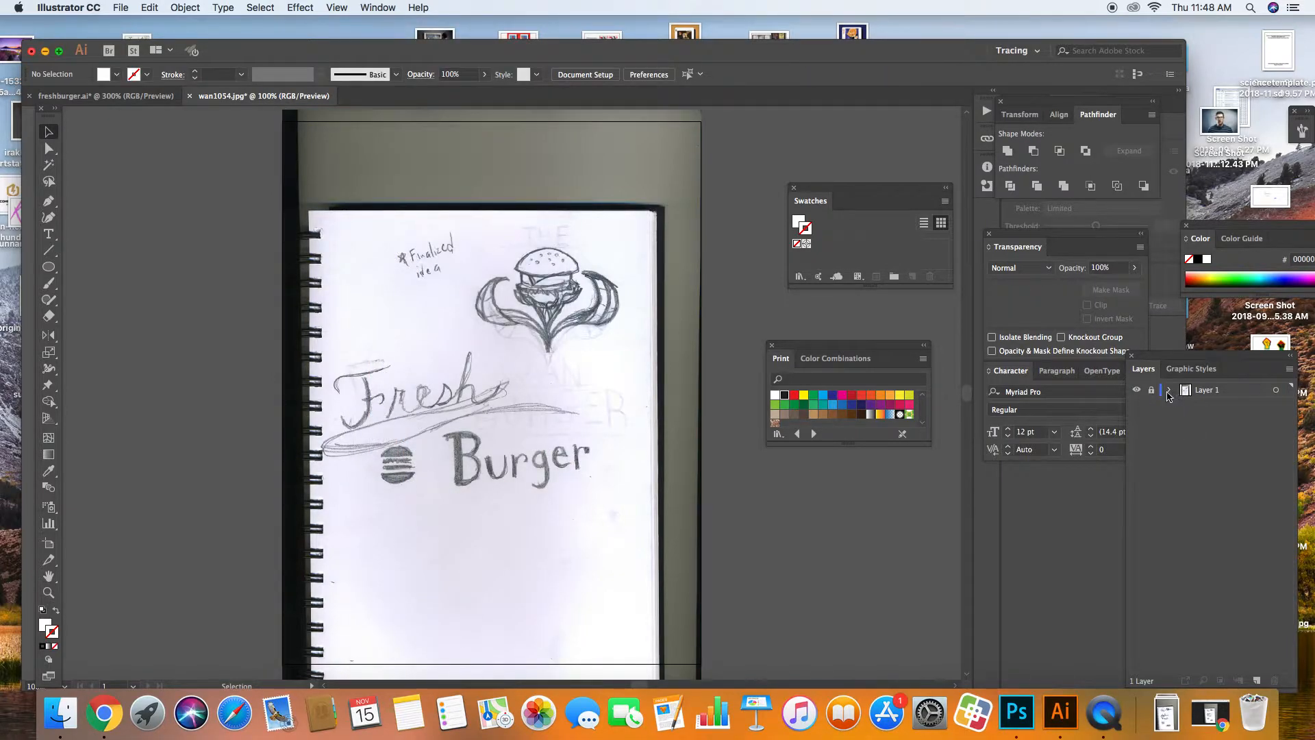
pyautogui.doubleClick(1205, 391)
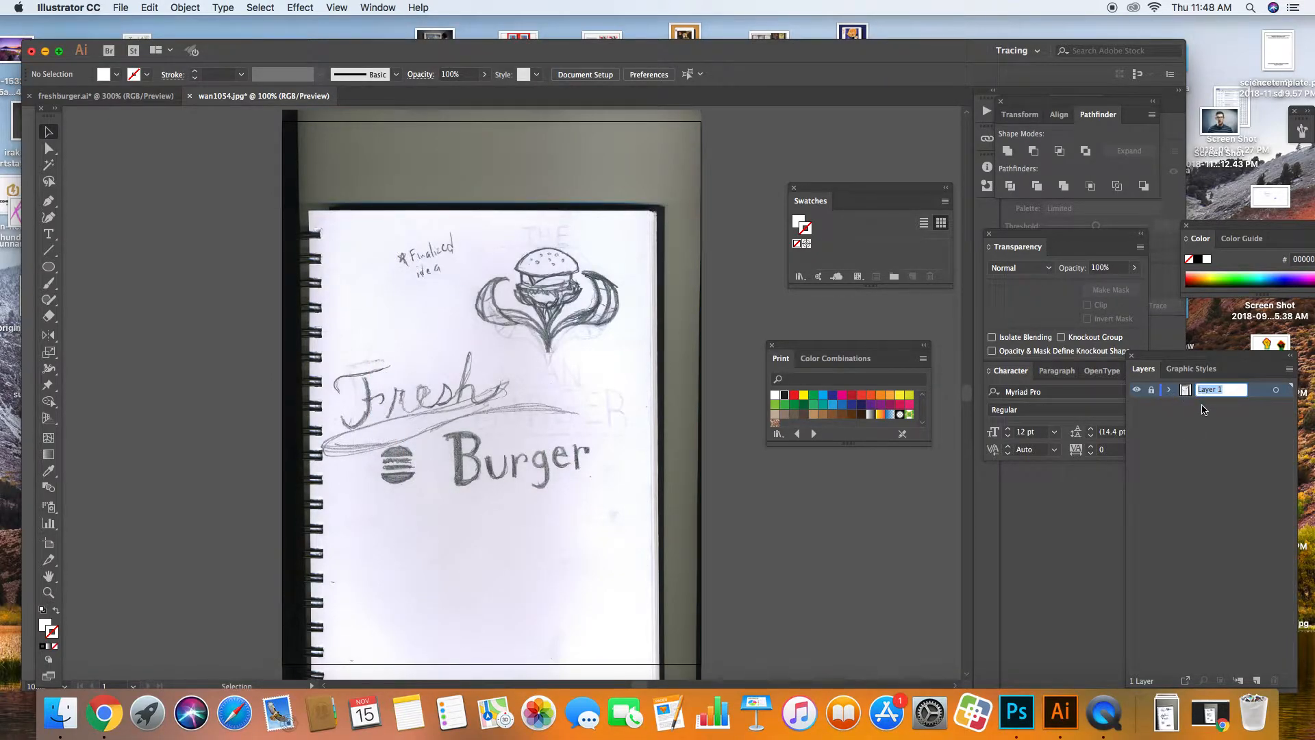
pyautogui.write('sket')
pyautogui.press('Return')
# Step: Add a new layer above sketches named logo and make it active
pyautogui.click(1256, 681)
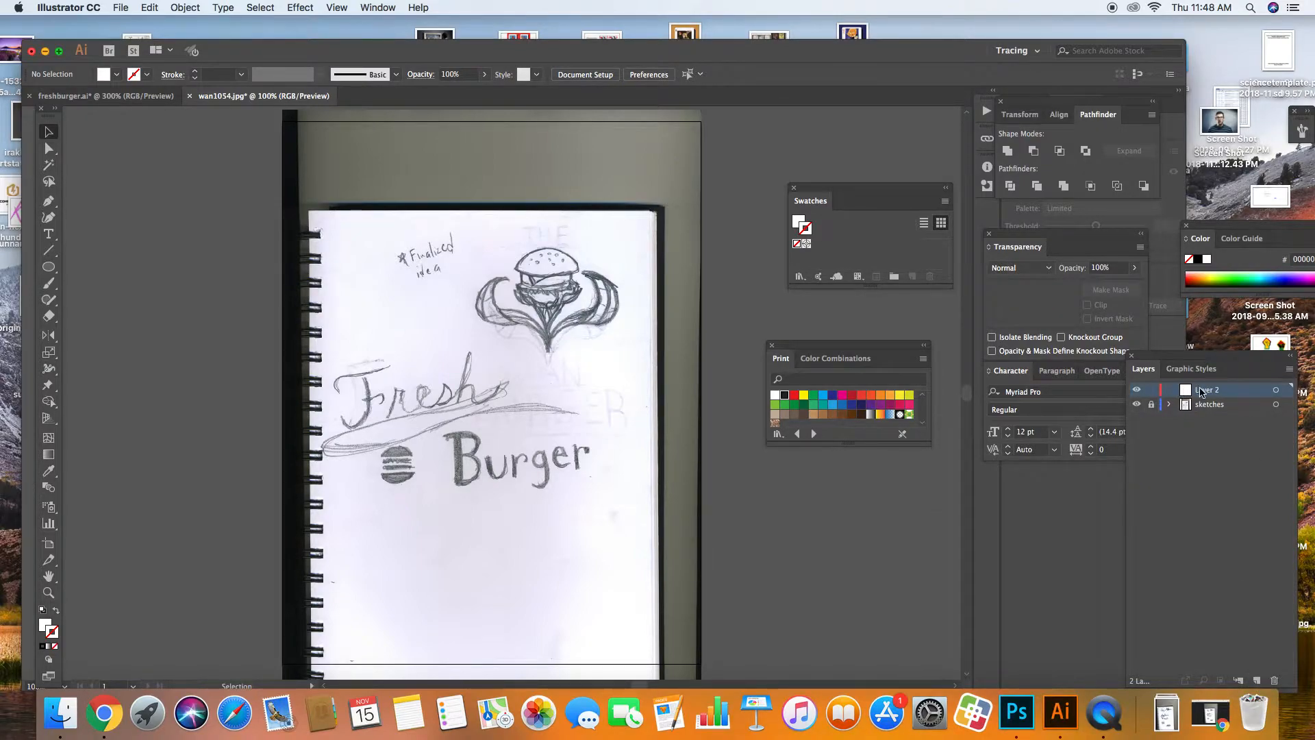
pyautogui.doubleClick(1201, 390)
pyautogui.write('logo')
pyautogui.press('Return')
pyautogui.click(1207, 407)
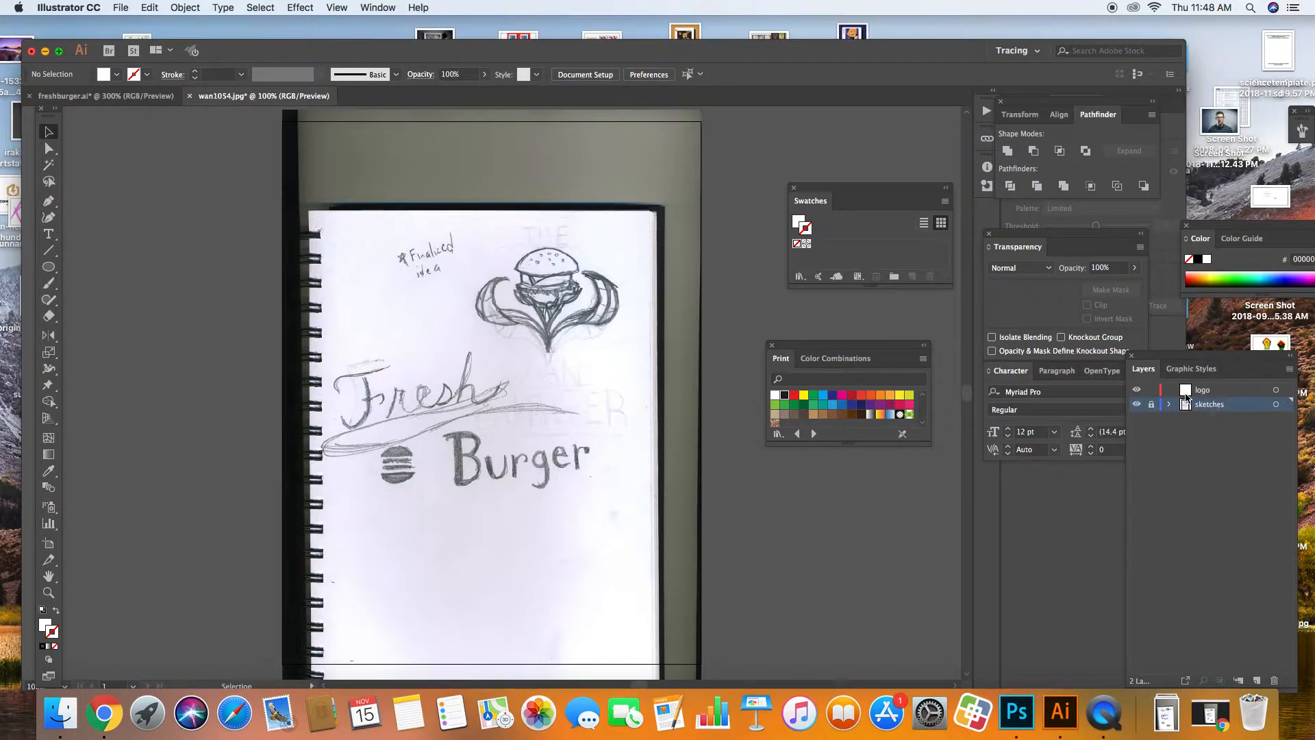
pyautogui.click(1200, 394)
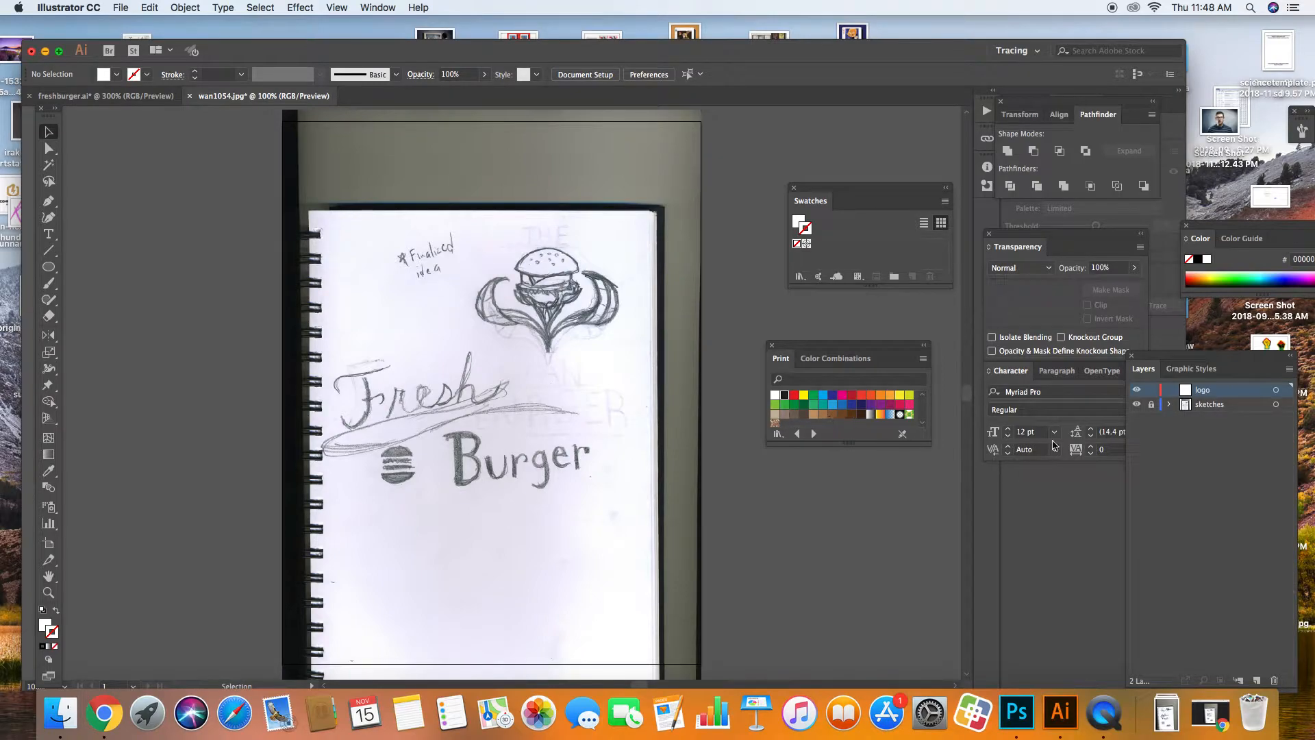
# Step: Zoom to 200% on the Fresh lettering and close the floating Swatches and Color Combinations panels
pyautogui.press('super+equal')
pyautogui.press('super+equal')
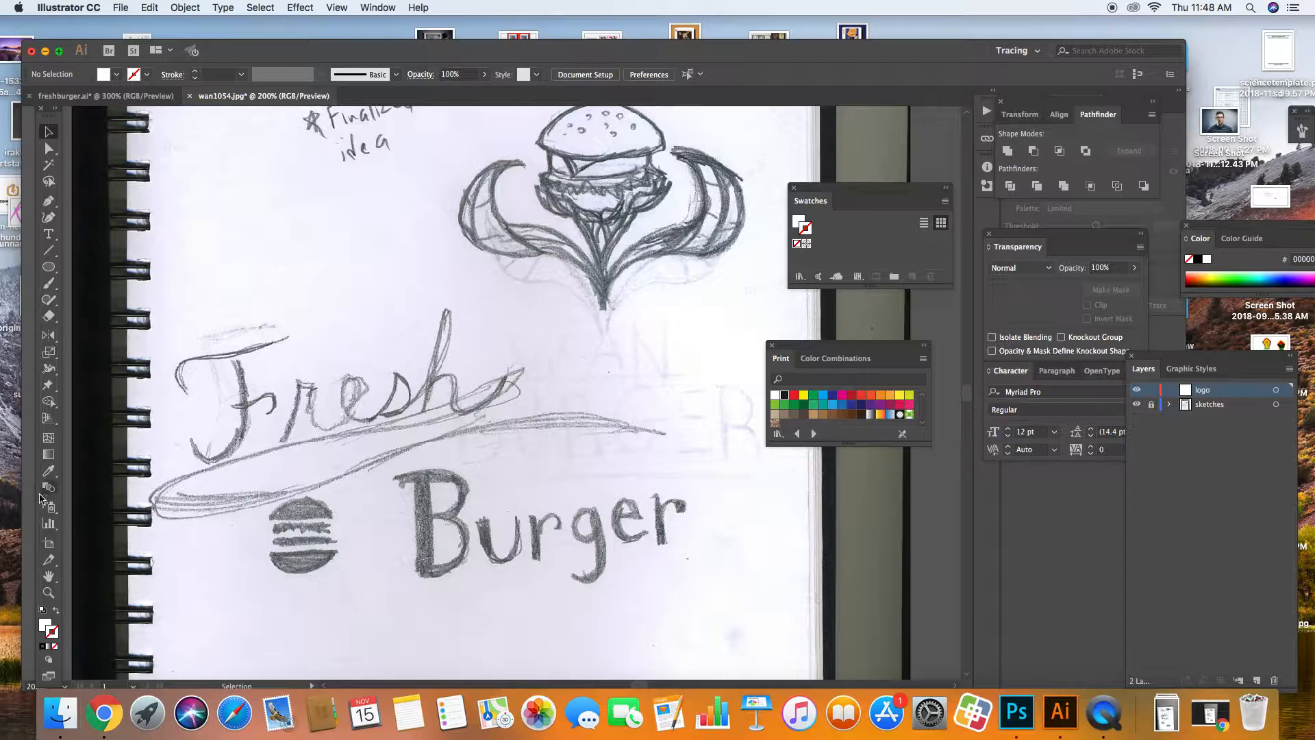
pyautogui.click(49, 576)
pyautogui.moveTo(177, 541); pyautogui.dragTo(209, 458)
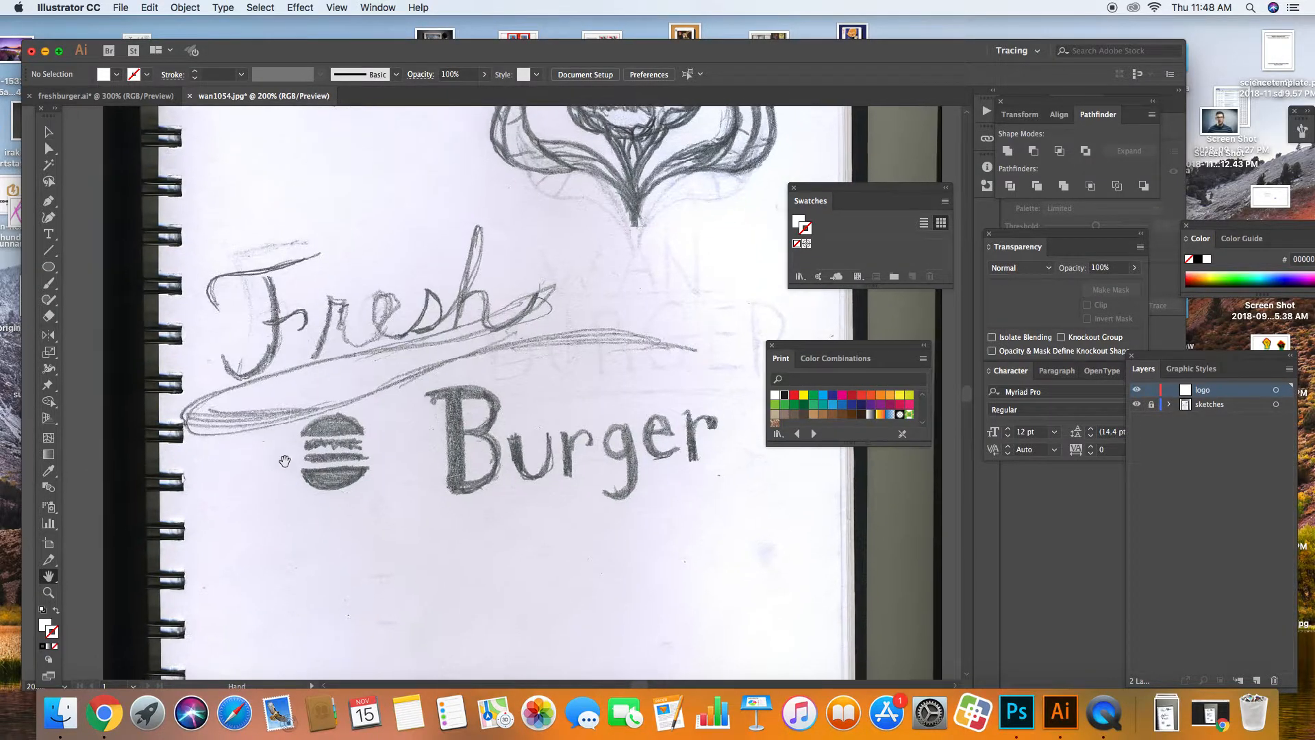
pyautogui.moveTo(839, 347); pyautogui.dragTo(883, 359)
pyautogui.moveTo(636, 280)
pyautogui.mouseDown()
pyautogui.moveTo(622, 431)
pyautogui.moveTo(637, 274)
pyautogui.mouseUp()
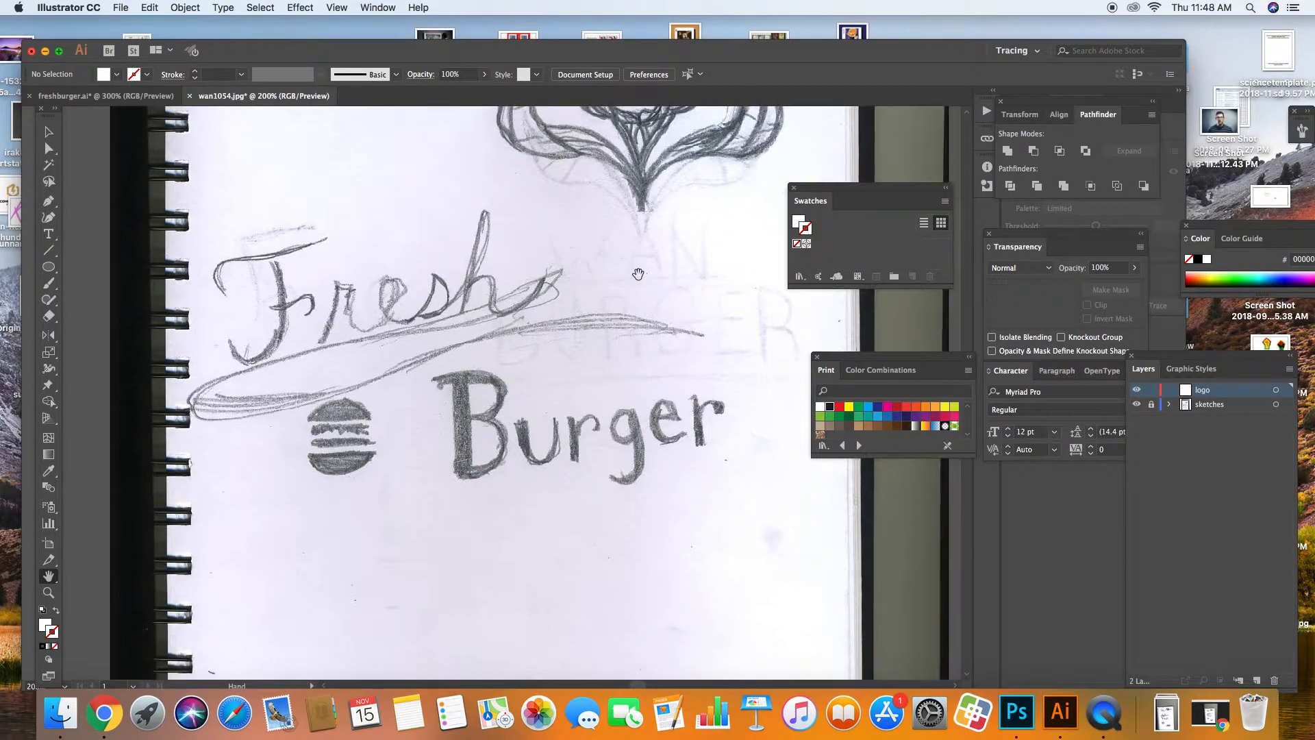
pyautogui.click(794, 189)
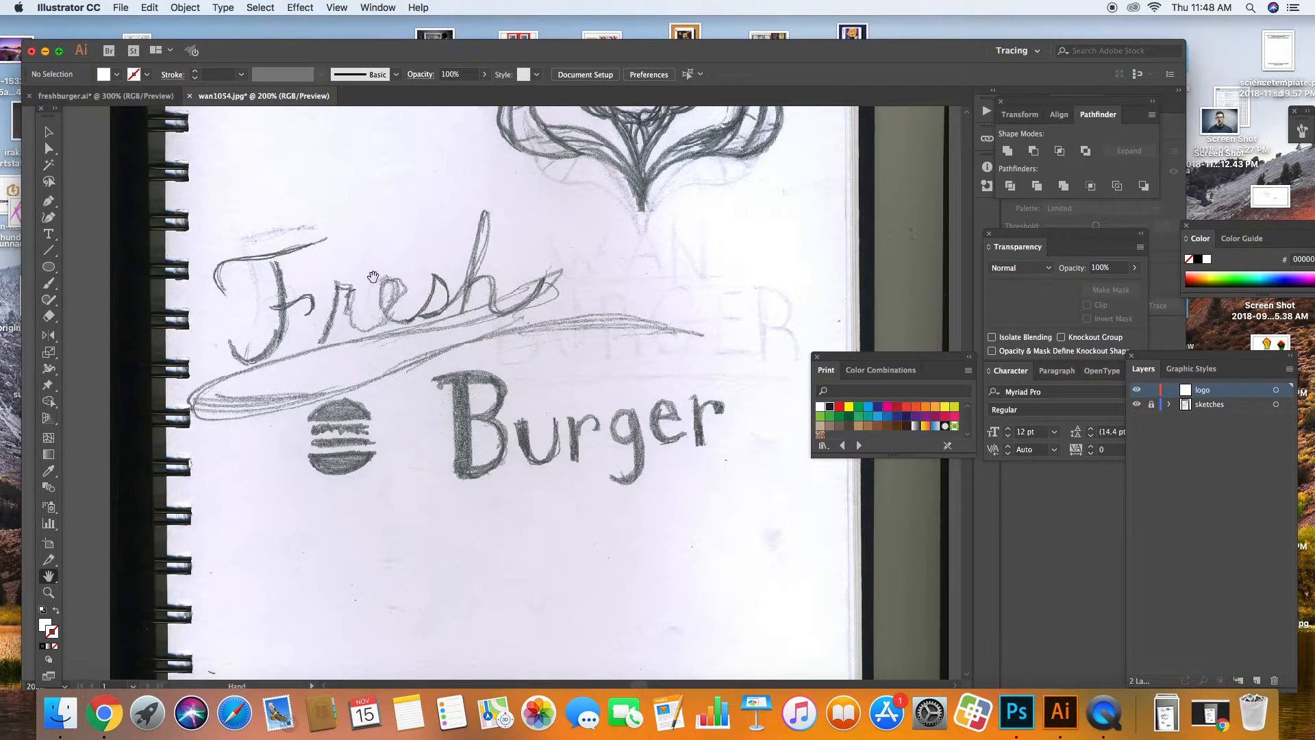
pyautogui.click(818, 357)
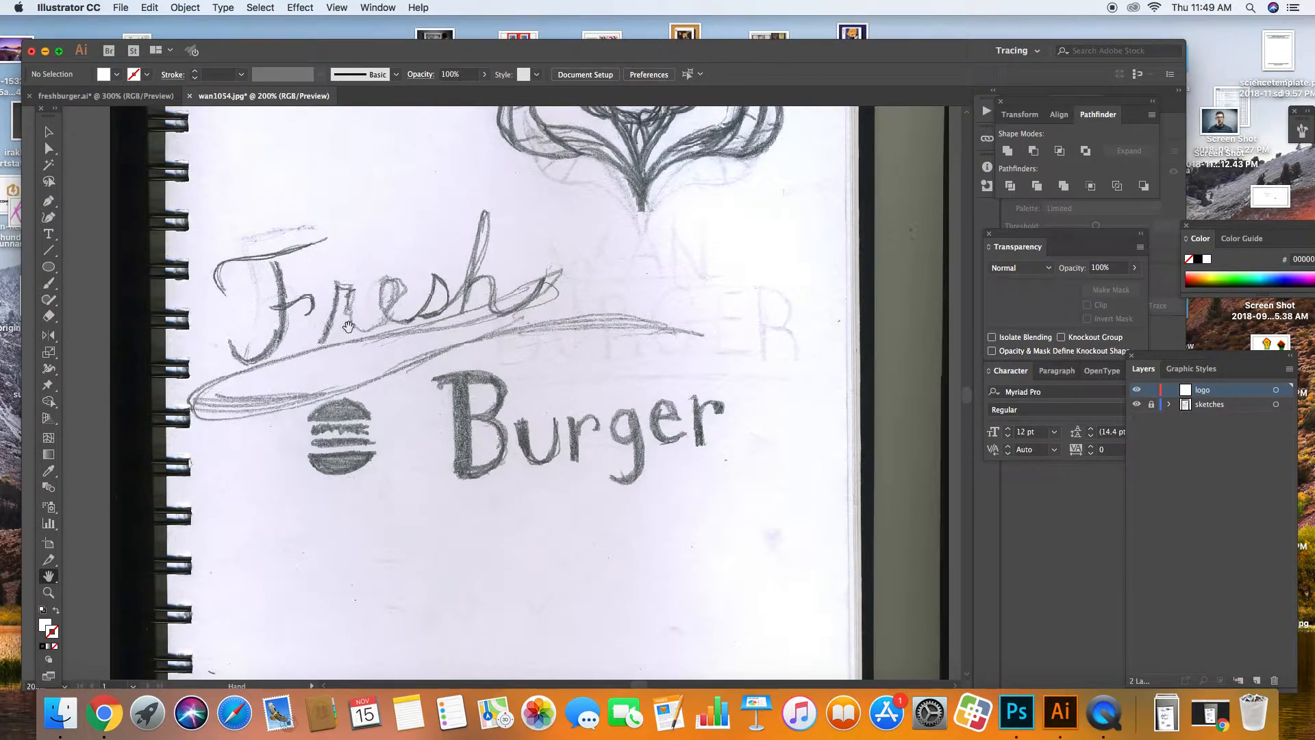
pyautogui.click(48, 200)
# Step: Set no fill, load the Default Print swatch library, and make the stroke black
pyautogui.click(57, 610)
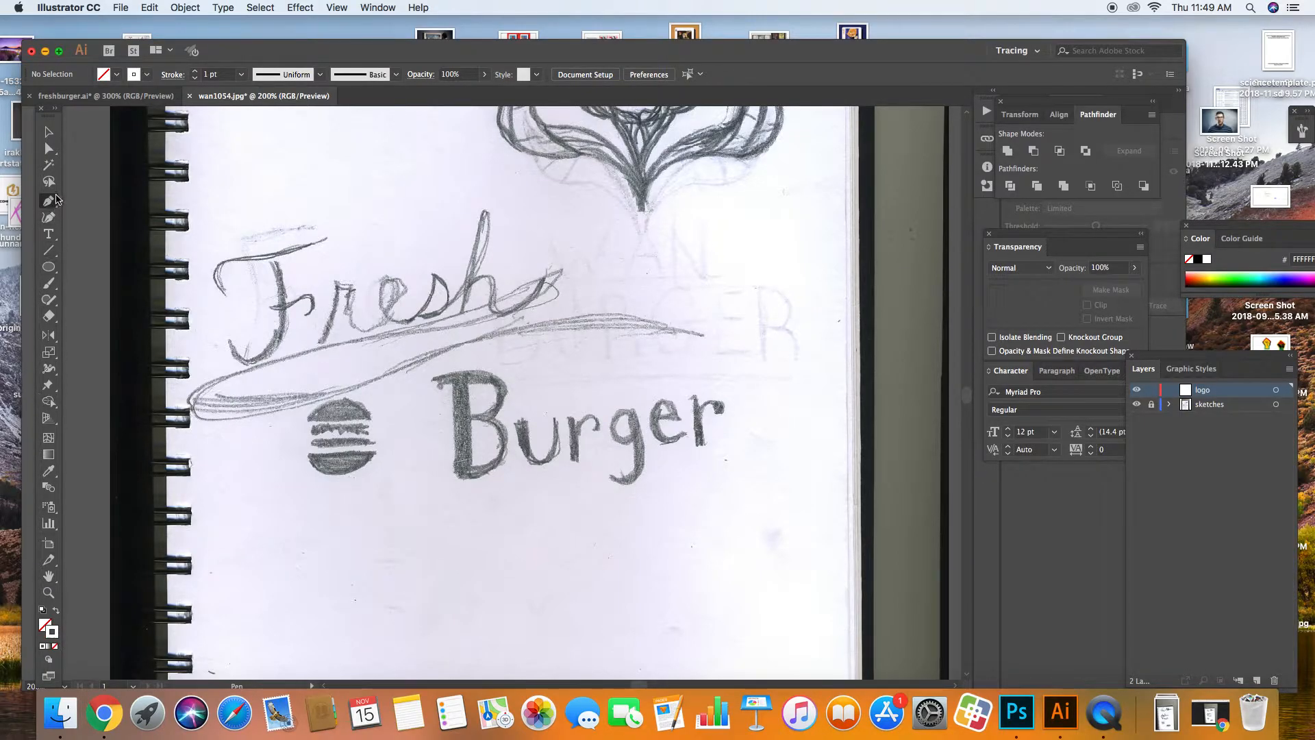
pyautogui.doubleClick(51, 632)
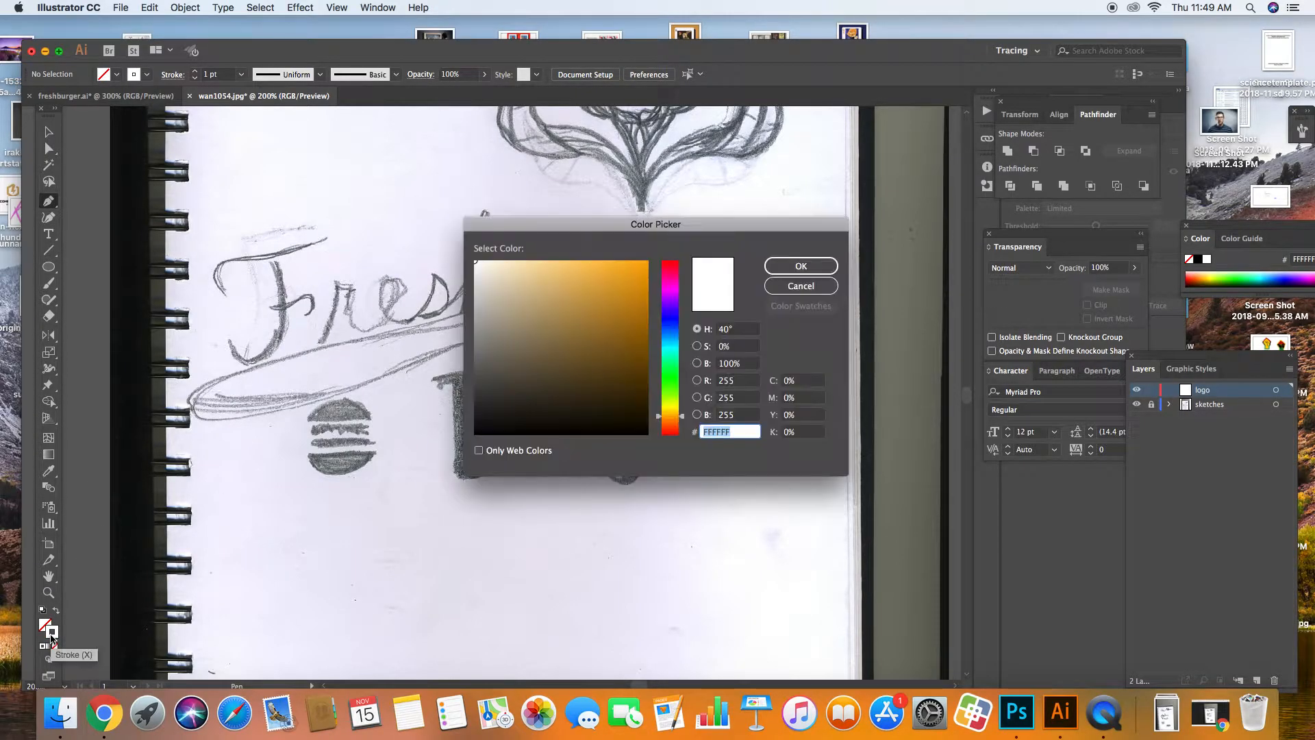
pyautogui.click(801, 286)
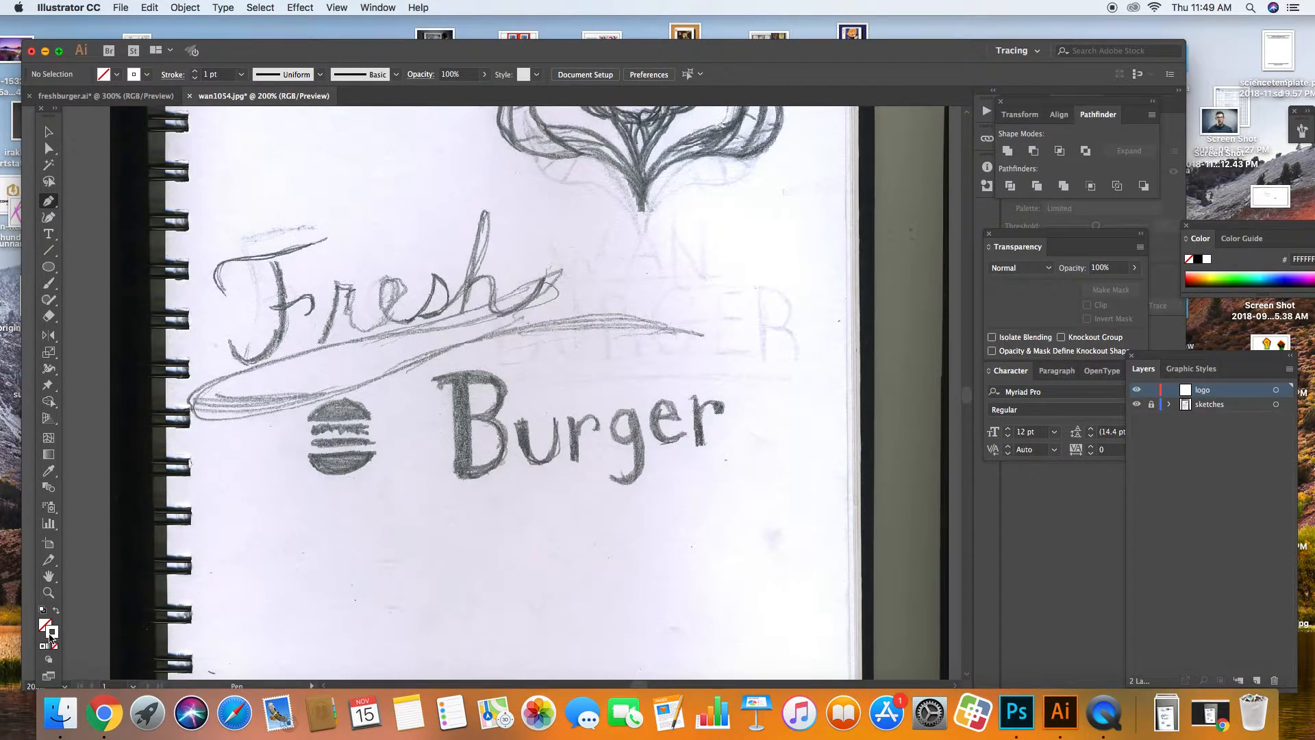
pyautogui.click(377, 8)
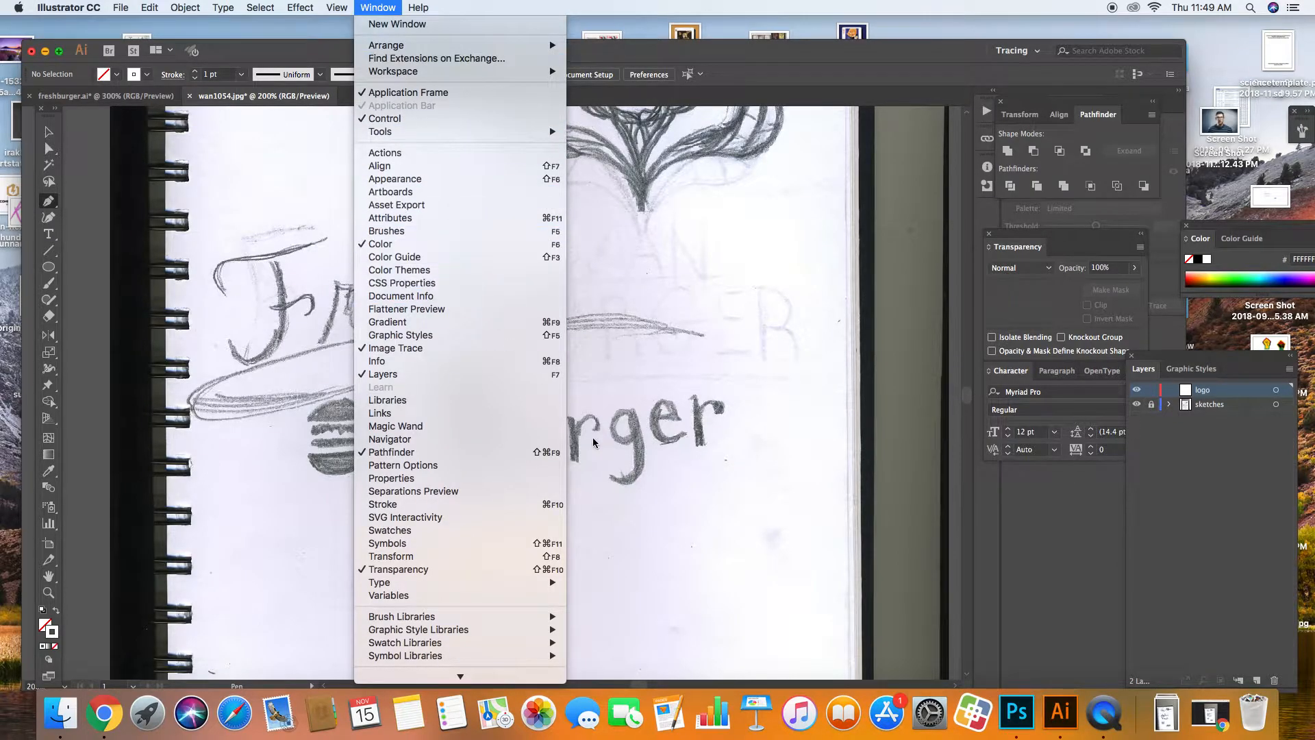
pyautogui.click(519, 536)
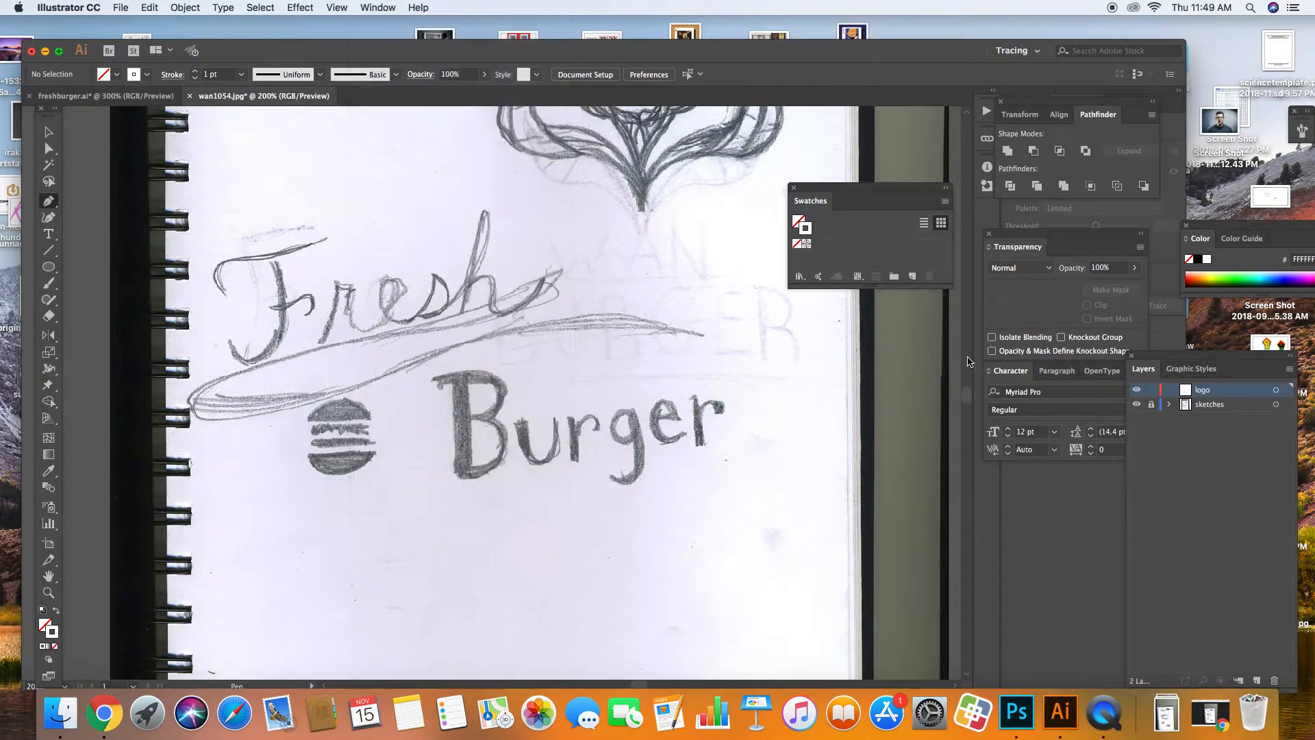
pyautogui.click(801, 277)
pyautogui.moveTo(830, 378)
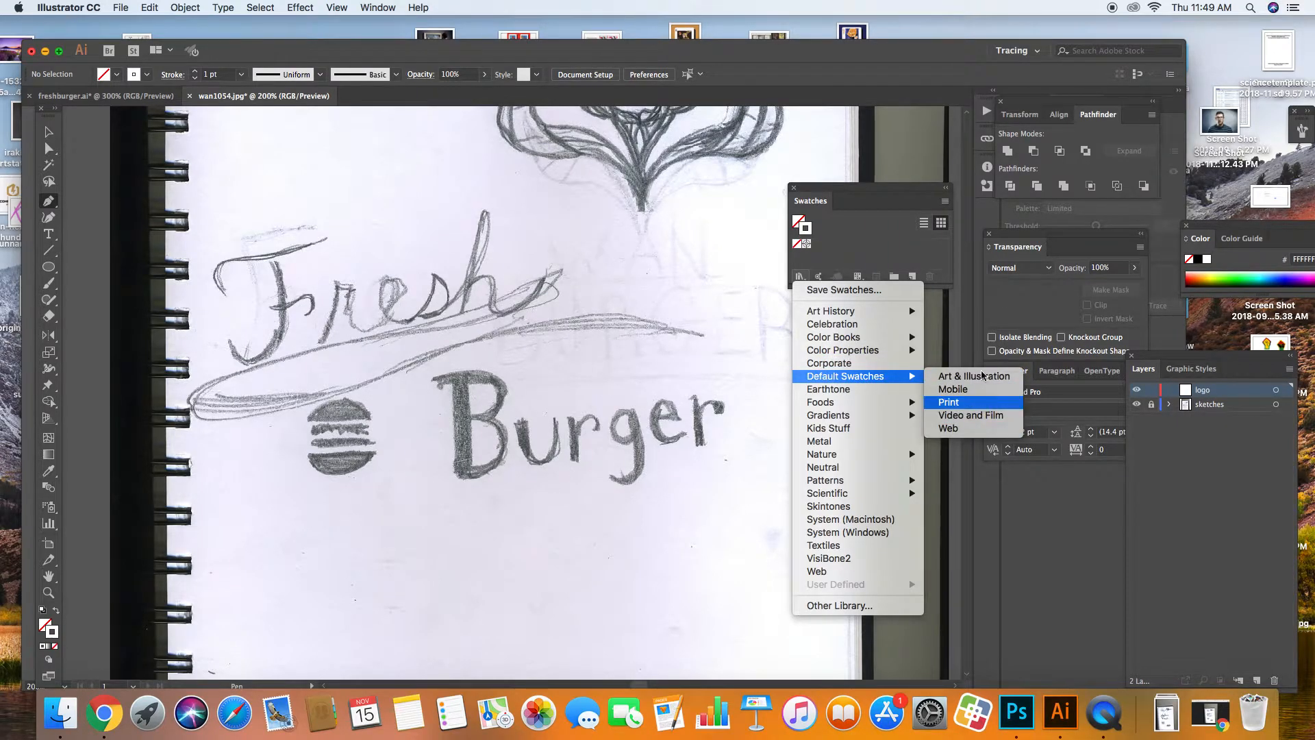
pyautogui.click(984, 394)
pyautogui.click(794, 189)
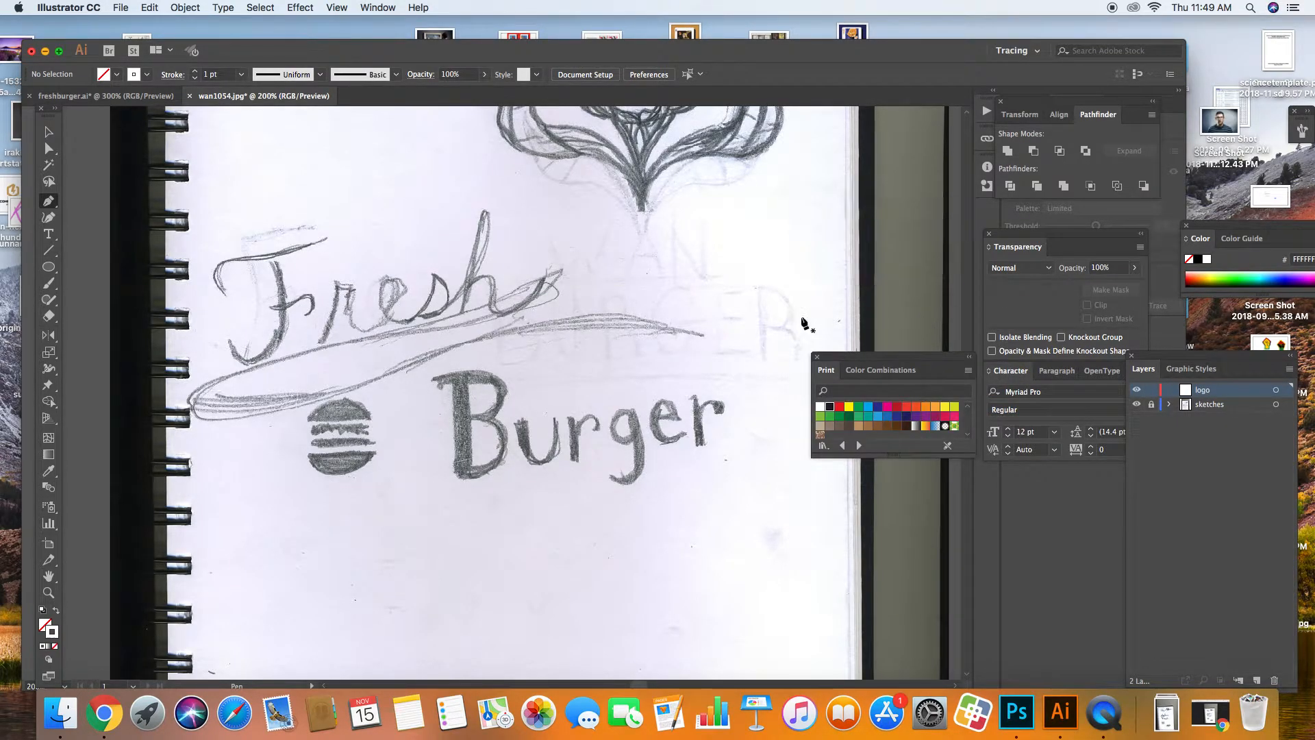
pyautogui.click(829, 409)
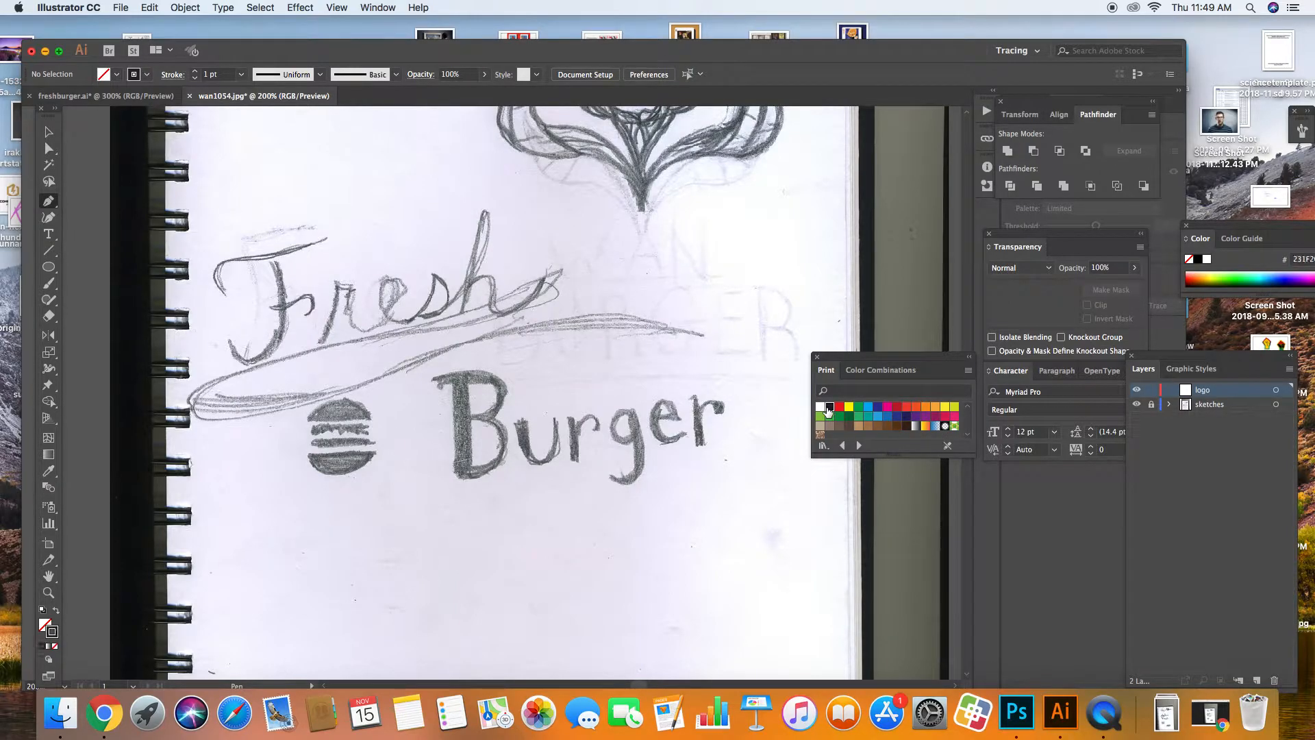
pyautogui.click(53, 634)
# Step: Draw a curved swash path along the top of the F in Fresh
pyautogui.click(328, 238)
pyautogui.moveTo(228, 256); pyautogui.dragTo(191, 253)
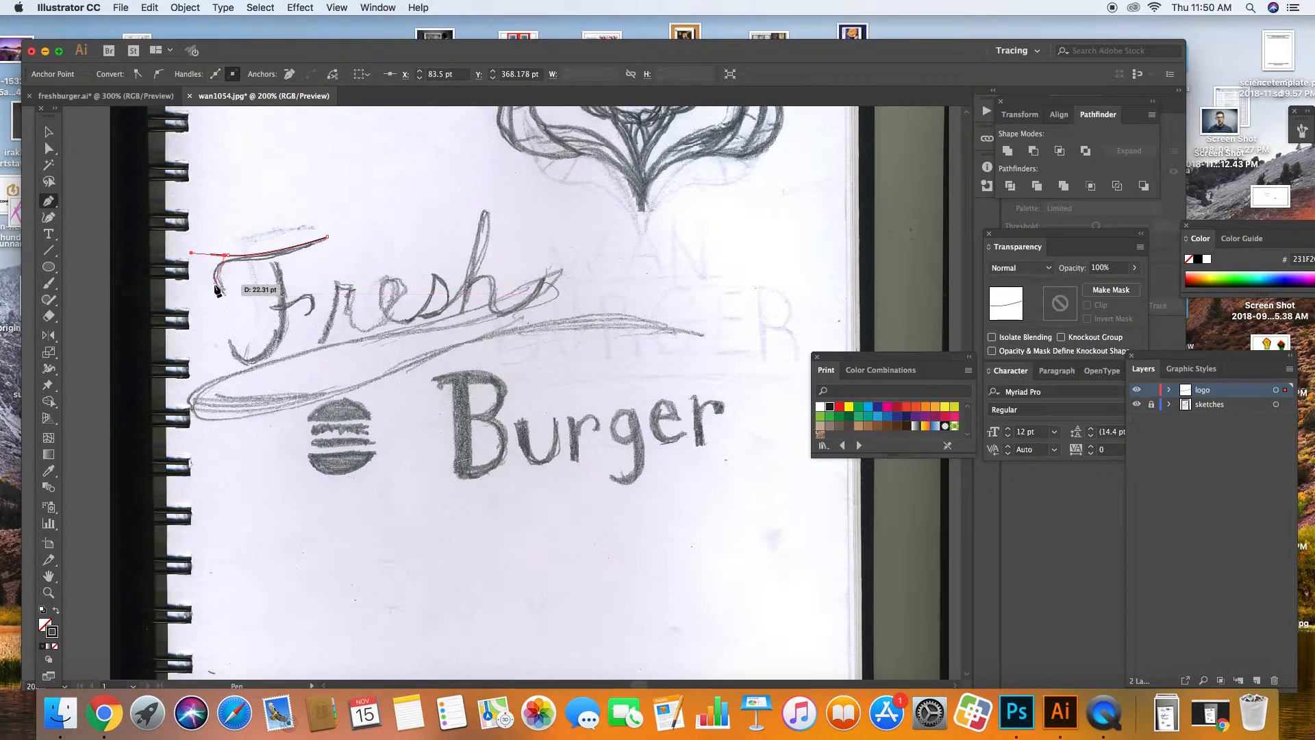
pyautogui.press('super+z')
pyautogui.press('super+z')
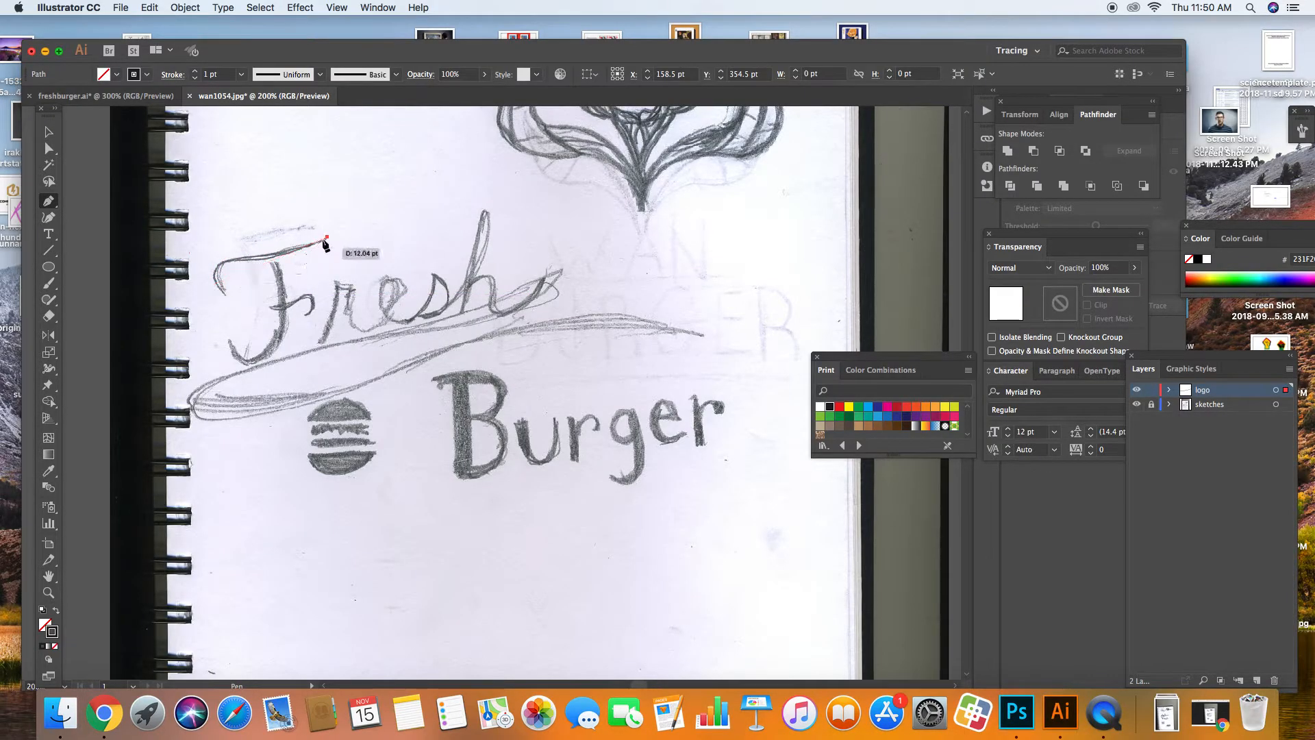
pyautogui.click(325, 238)
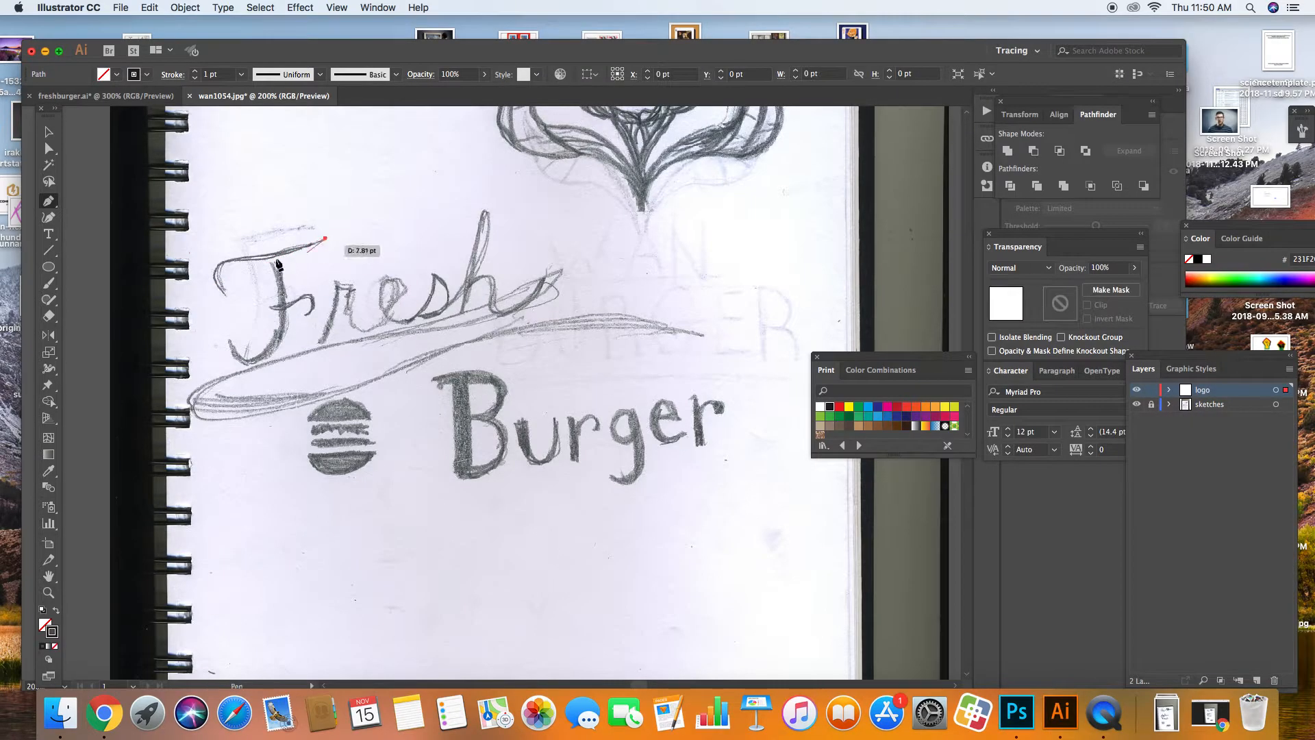
pyautogui.moveTo(238, 258)
pyautogui.mouseDown()
pyautogui.moveTo(201, 254)
pyautogui.moveTo(241, 326)
pyautogui.moveTo(257, 329)
pyautogui.mouseUp()
pyautogui.click(238, 258)
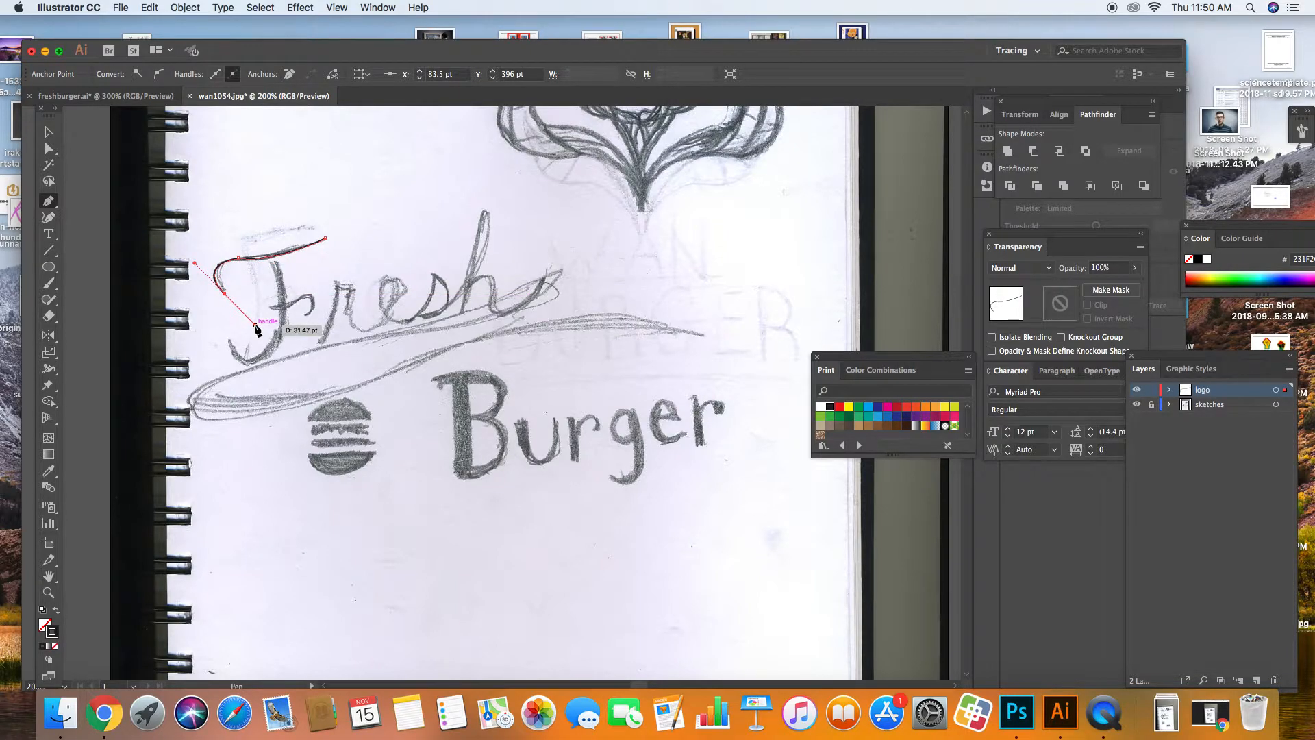
pyautogui.keyDown('super'); pyautogui.click(249, 296); pyautogui.keyUp('super')
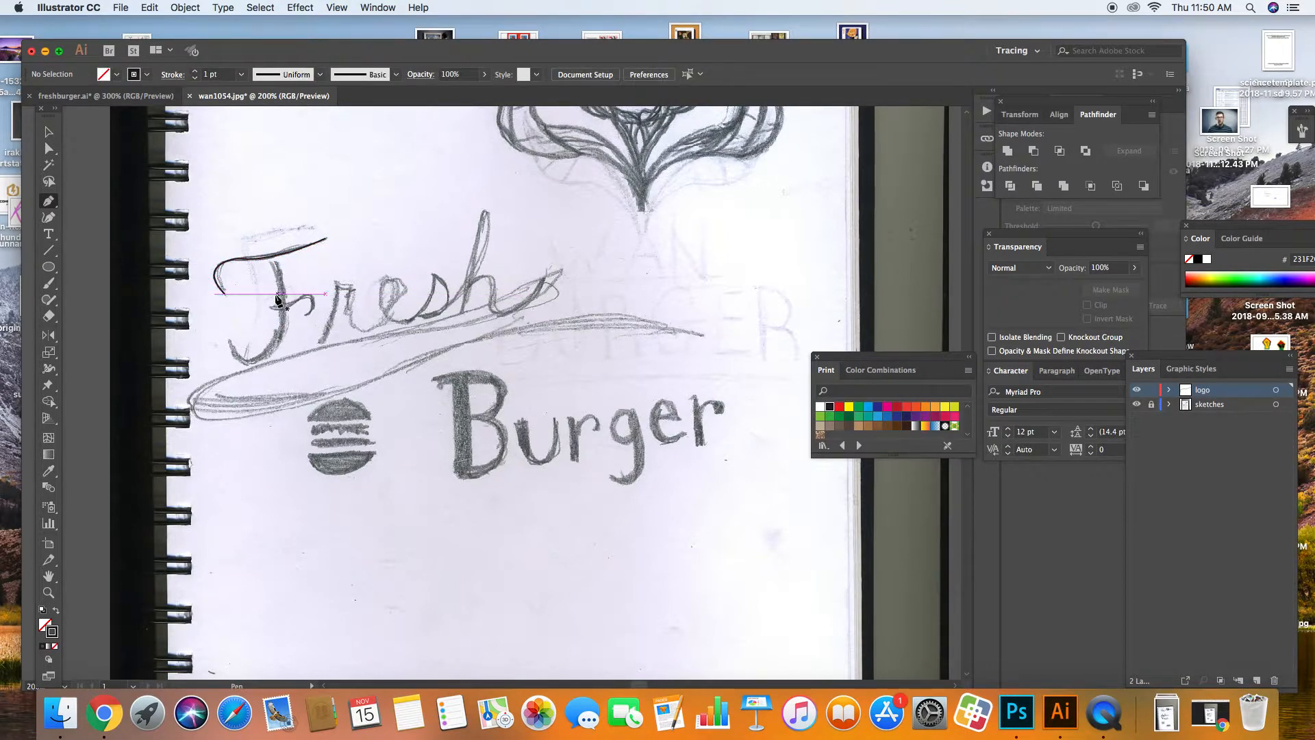
# Step: Trace the F's lower hook and curve it up the stem to the stem top
pyautogui.click(230, 340)
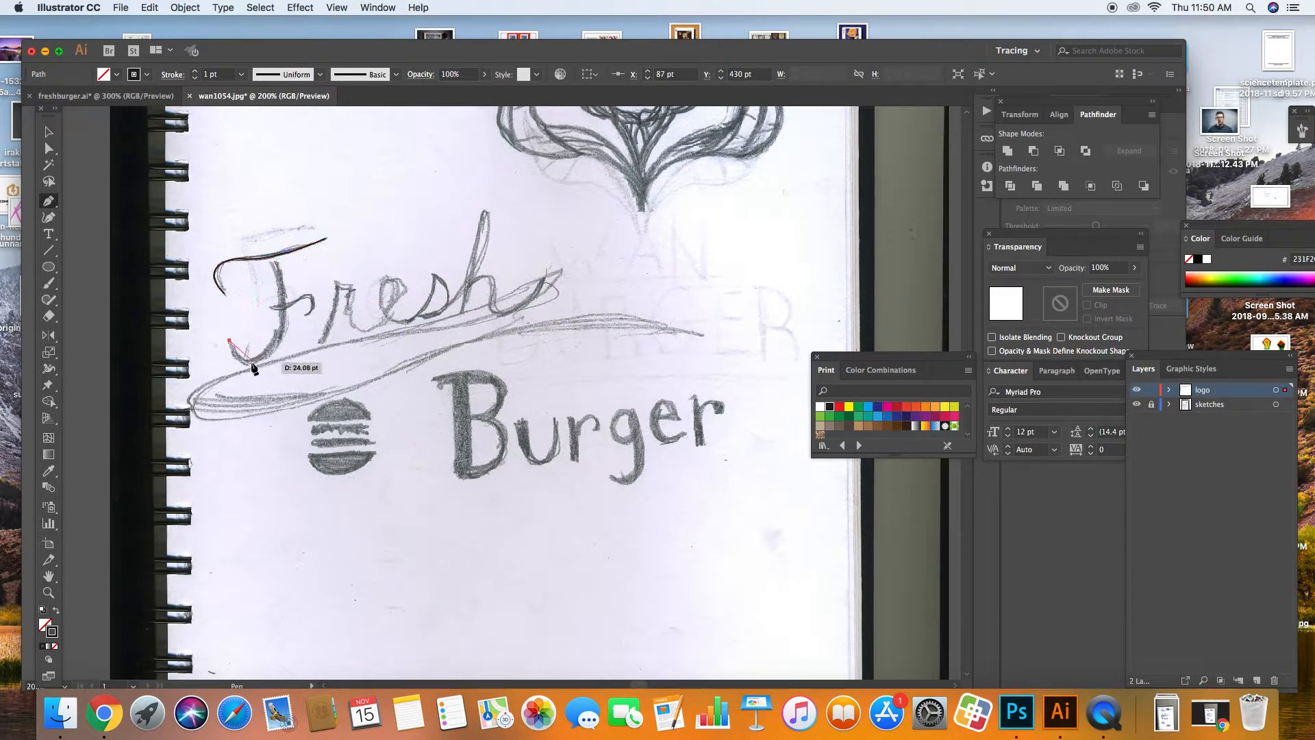
pyautogui.moveTo(269, 336); pyautogui.dragTo(281, 297)
pyautogui.press('super+a')
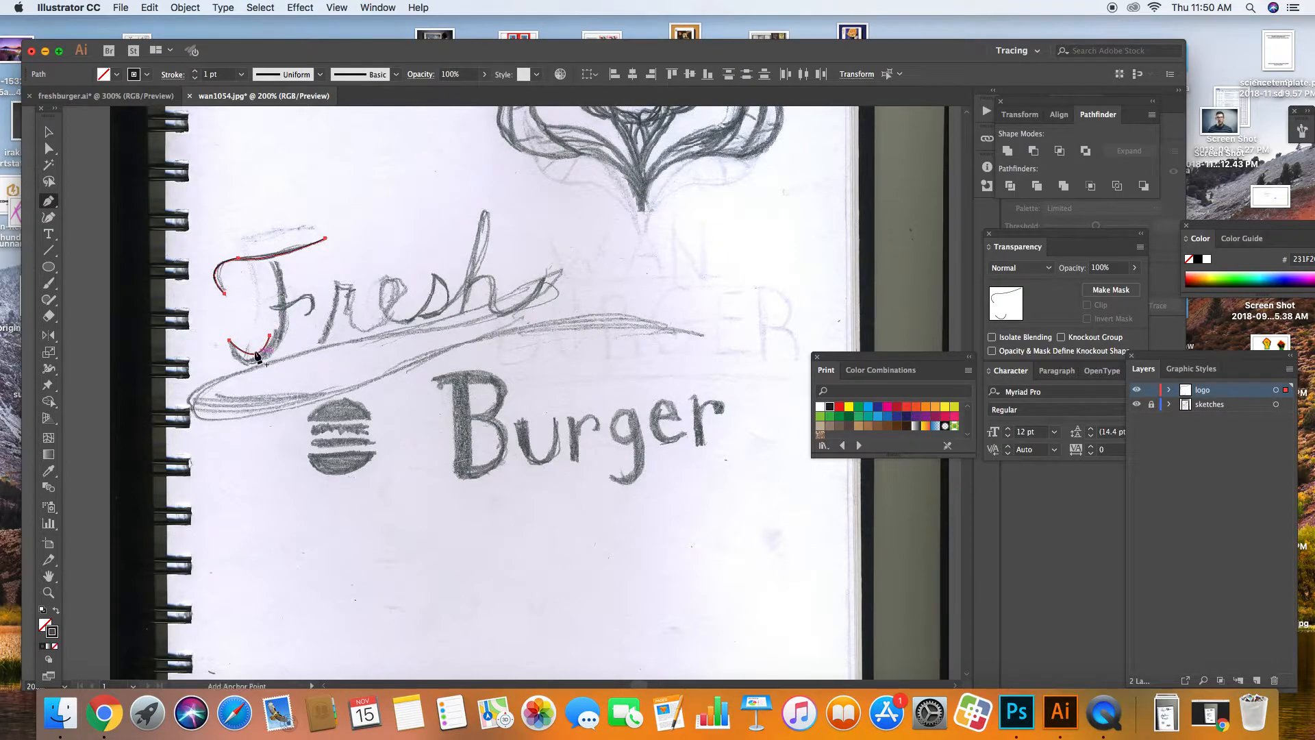
pyautogui.press('super+z')
pyautogui.click(252, 355)
pyautogui.moveTo(278, 312); pyautogui.dragTo(275, 271)
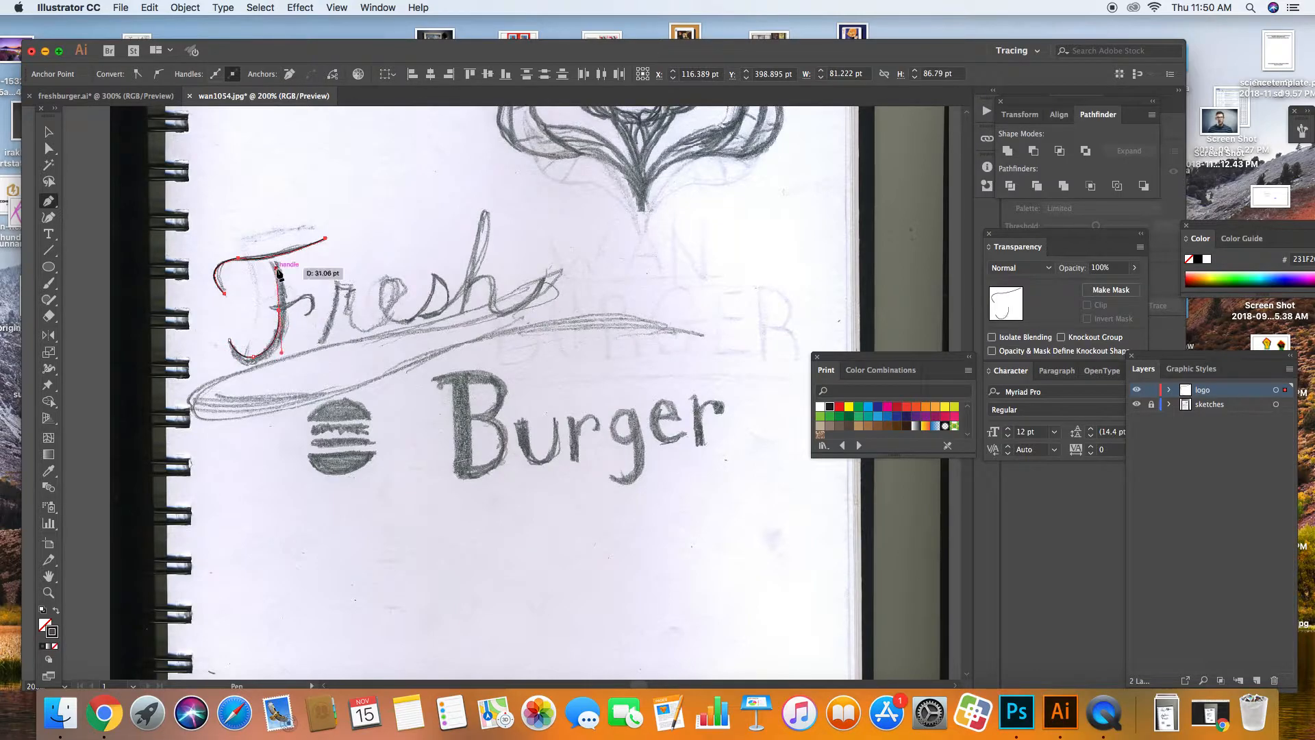
pyautogui.click(279, 310)
pyautogui.click(269, 306)
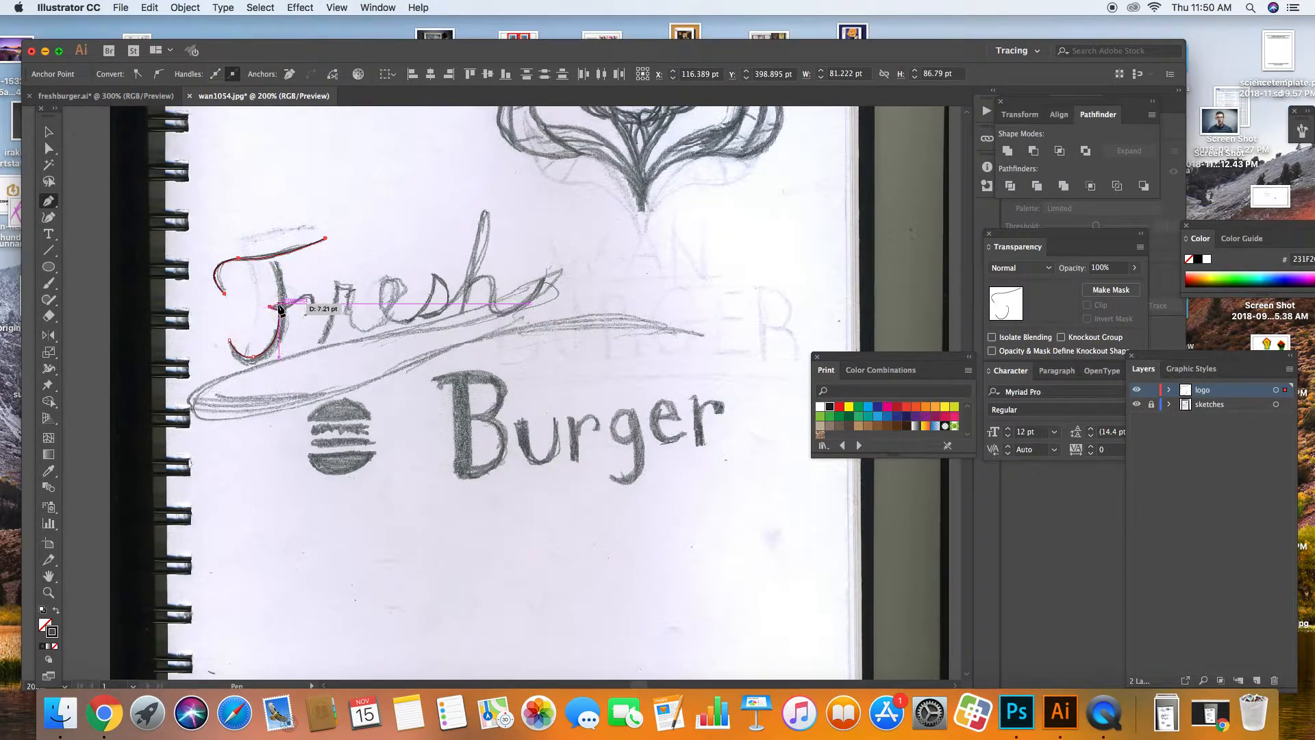
pyautogui.click(266, 255)
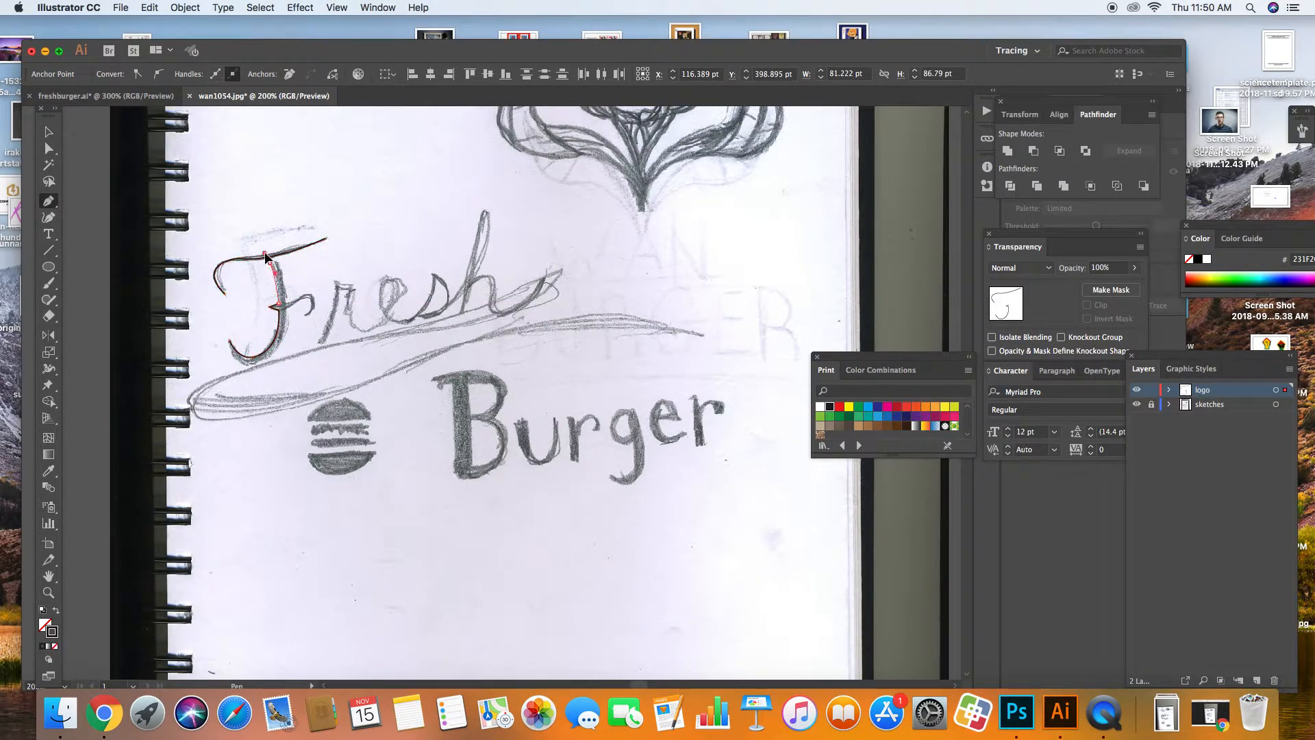
pyautogui.moveTo(262, 250); pyautogui.dragTo(262, 251)
pyautogui.click(270, 263)
# Step: Continue the F outline down its right edge and bottom, closing it at the start anchor
pyautogui.click(278, 263)
pyautogui.click(287, 303)
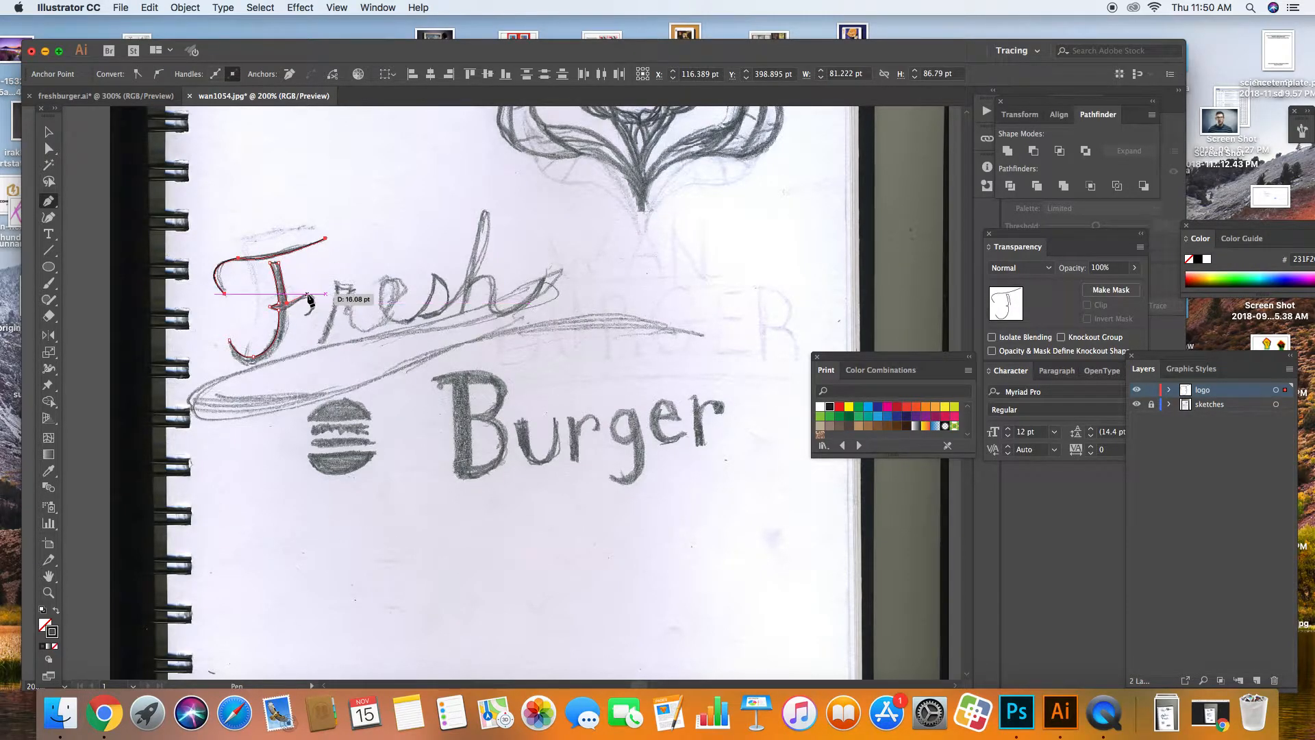
pyautogui.moveTo(307, 315); pyautogui.dragTo(288, 331)
pyautogui.click(307, 315)
pyautogui.click(306, 299)
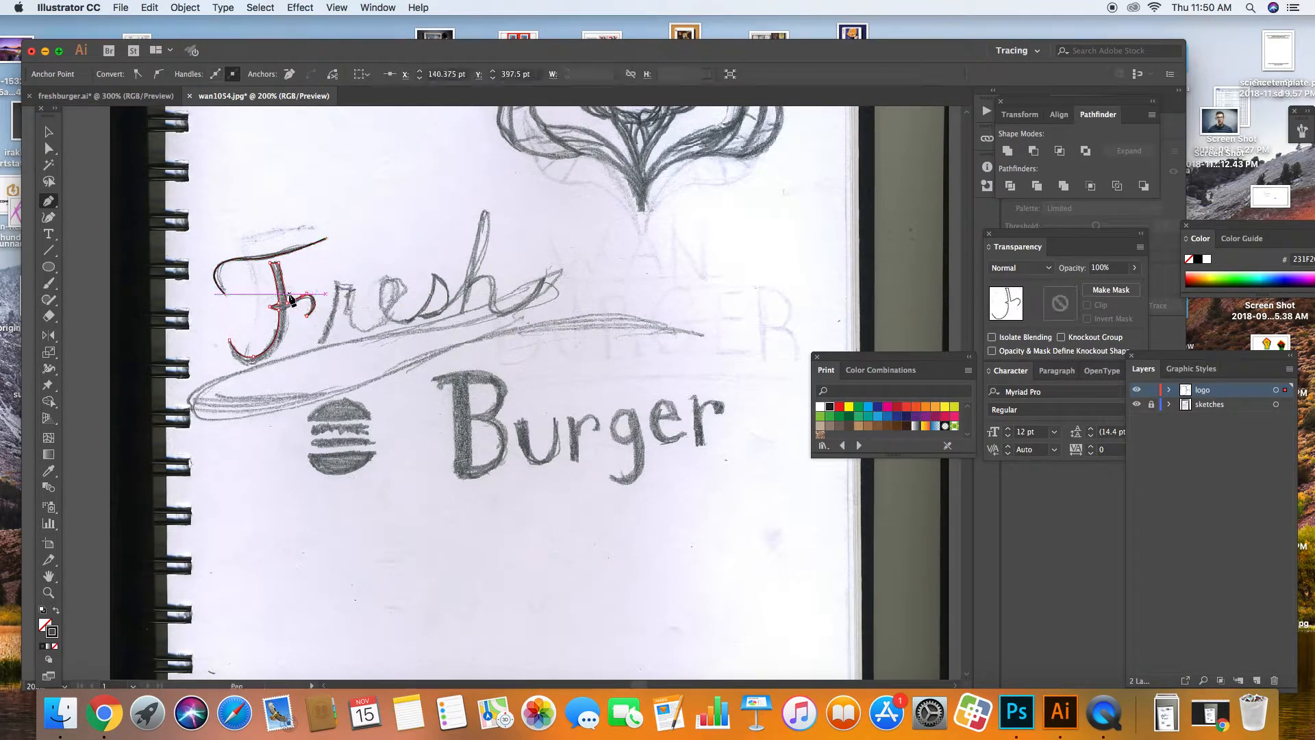
pyautogui.press('super+z')
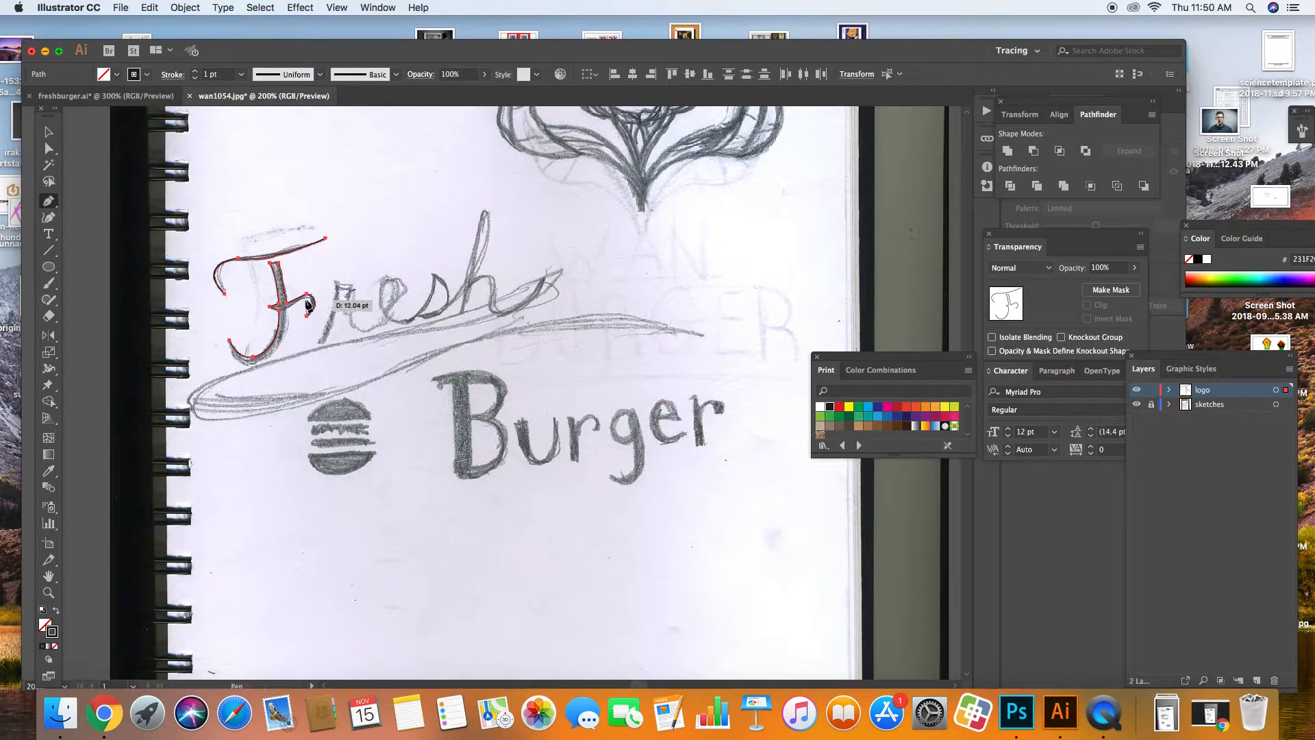
pyautogui.click(307, 300)
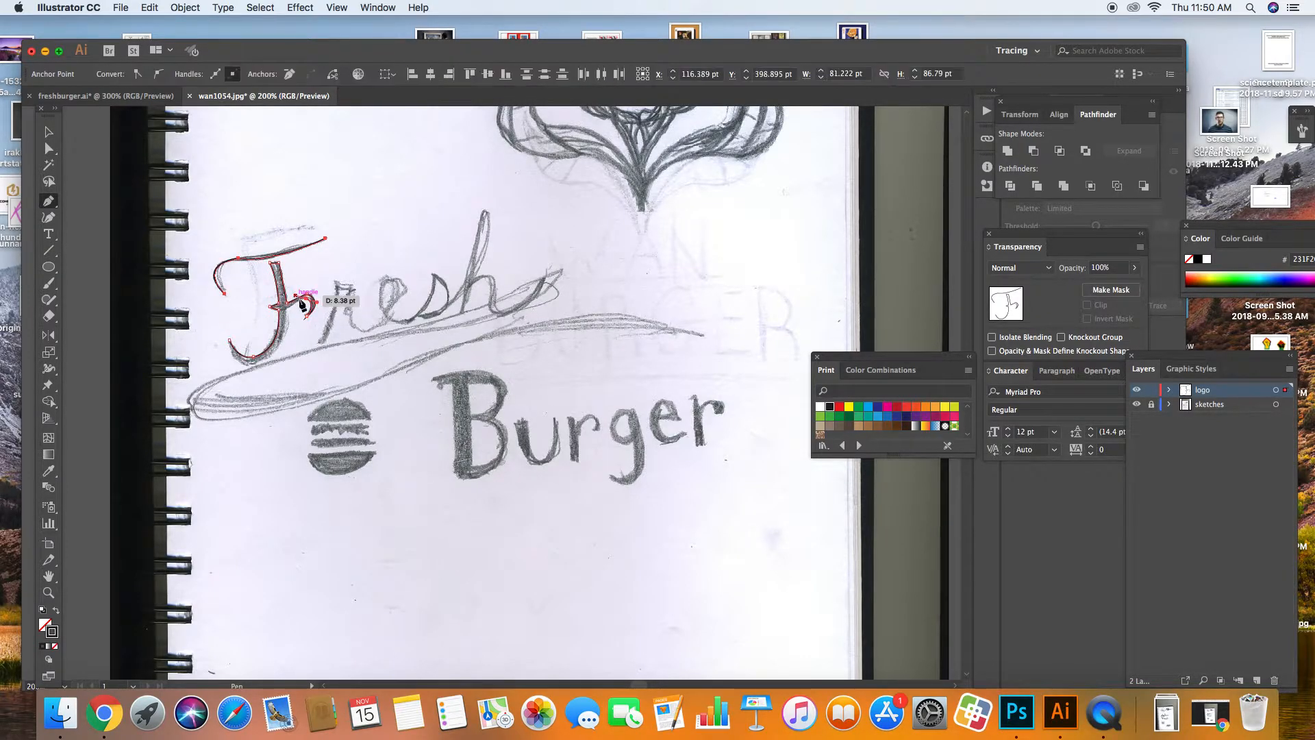
pyautogui.click(306, 300)
pyautogui.click(287, 310)
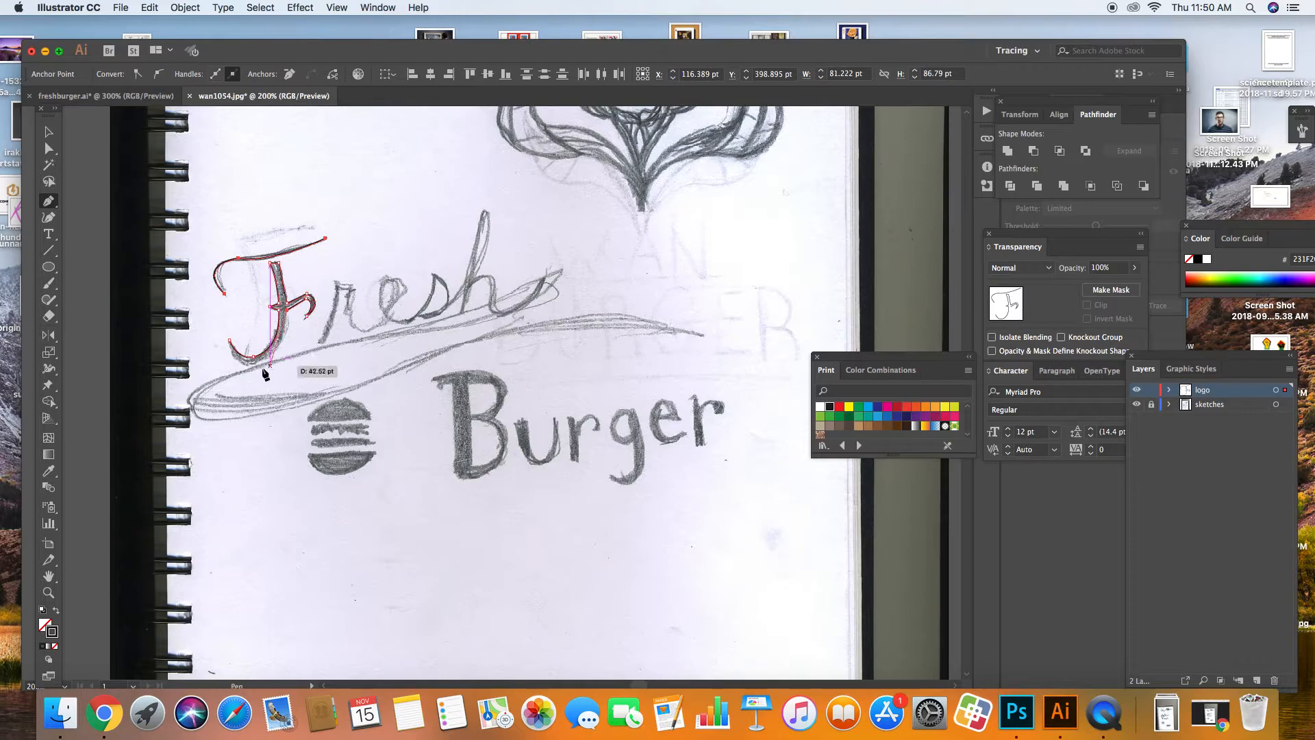
pyautogui.moveTo(249, 364); pyautogui.dragTo(206, 372)
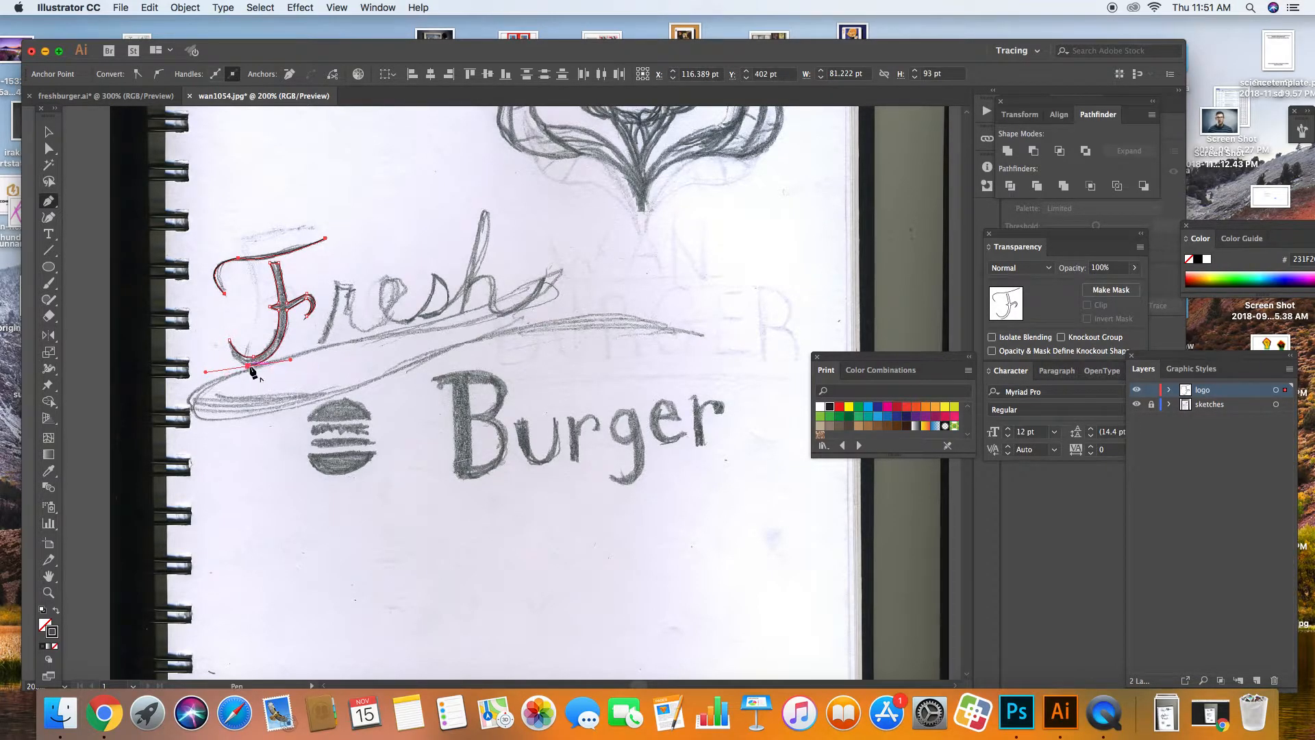
pyautogui.moveTo(229, 340); pyautogui.dragTo(234, 318)
pyautogui.click(57, 612)
pyautogui.click(57, 612)
pyautogui.click(50, 133)
# Step: Swap the traced F's fill and stroke until it is solid black with no outline
pyautogui.click(224, 177)
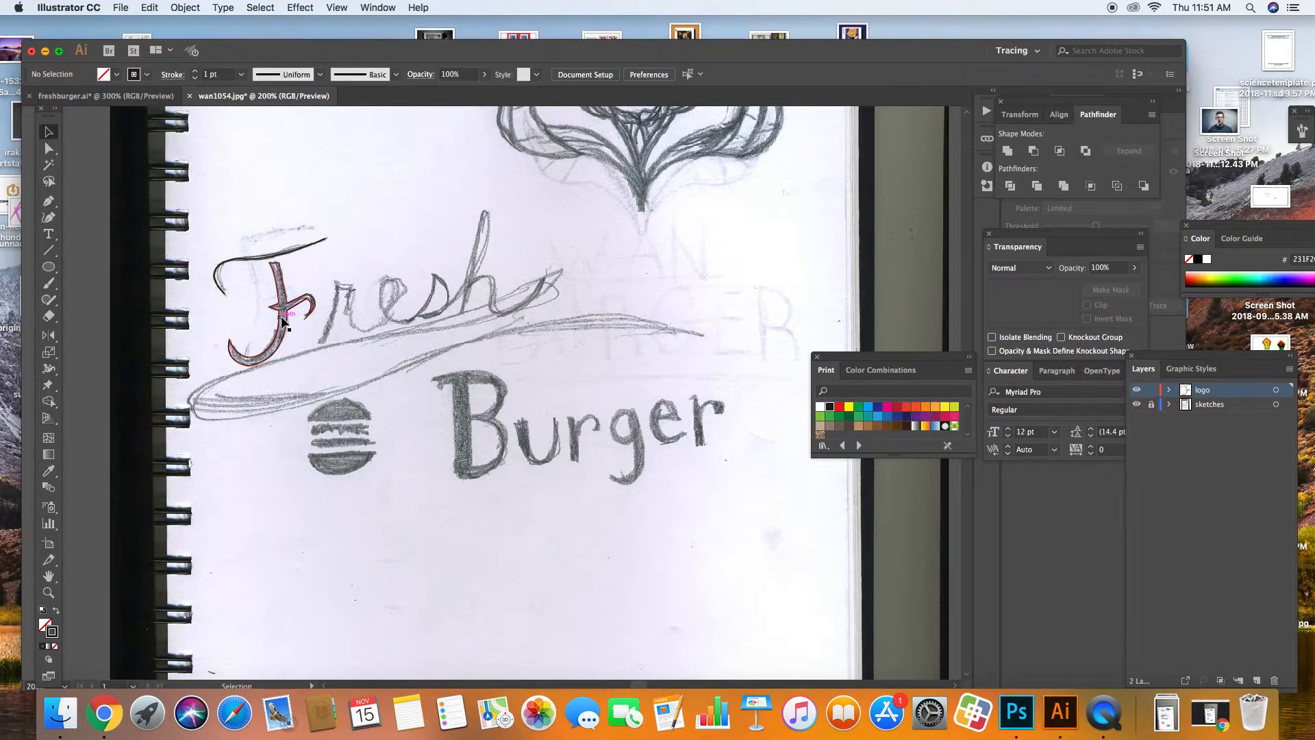
pyautogui.click(282, 321)
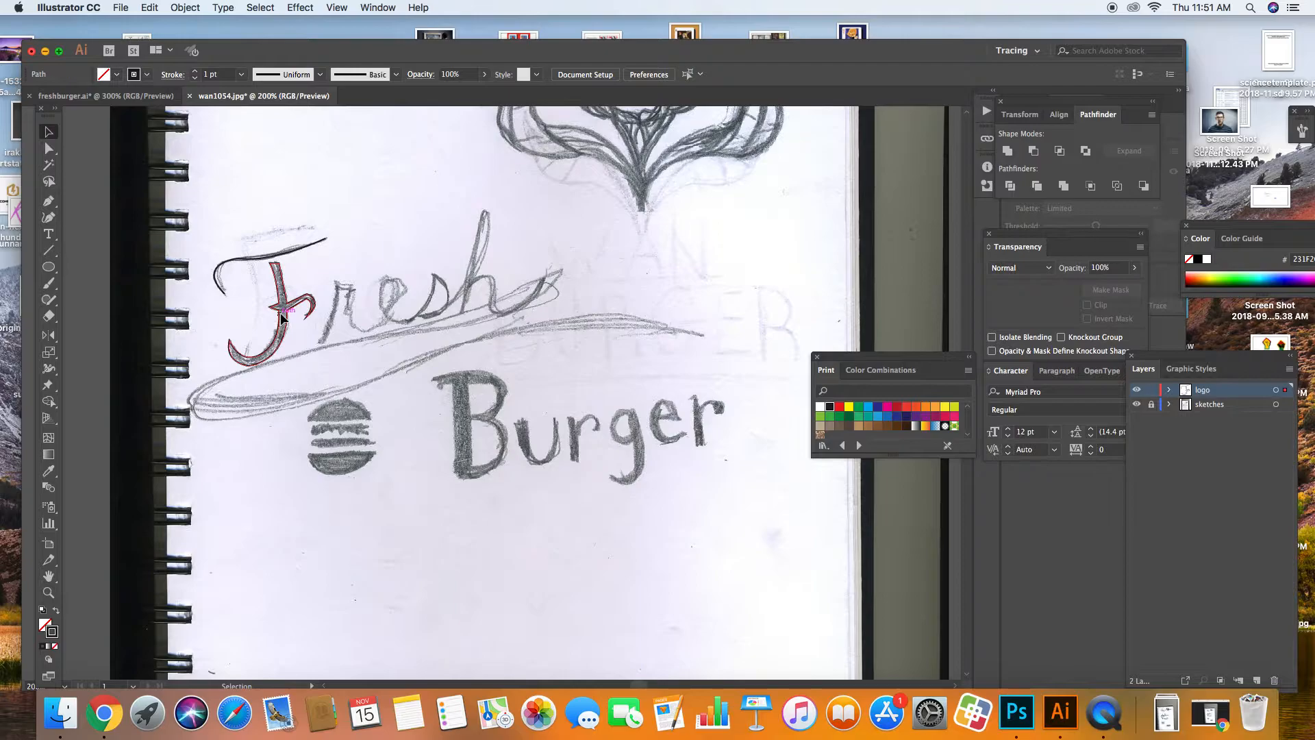
pyautogui.click(56, 611)
pyautogui.click(259, 507)
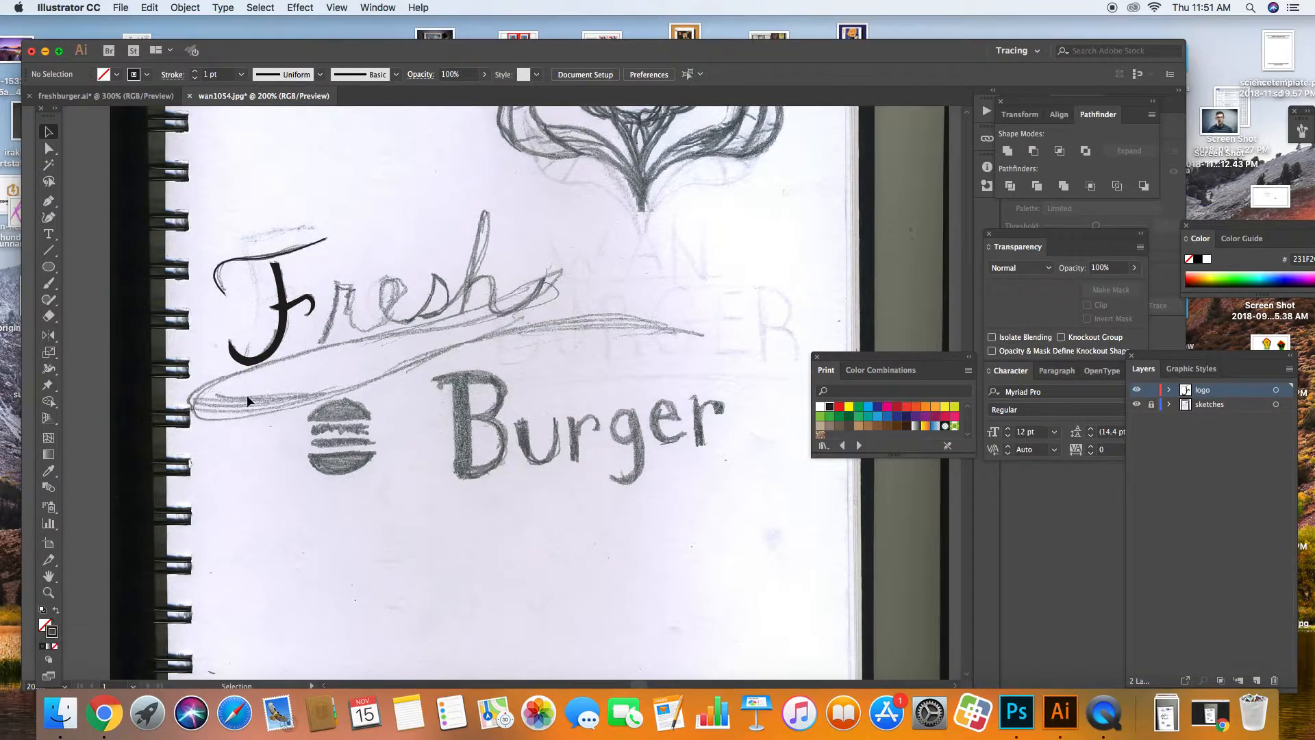
pyautogui.click(266, 362)
pyautogui.click(56, 612)
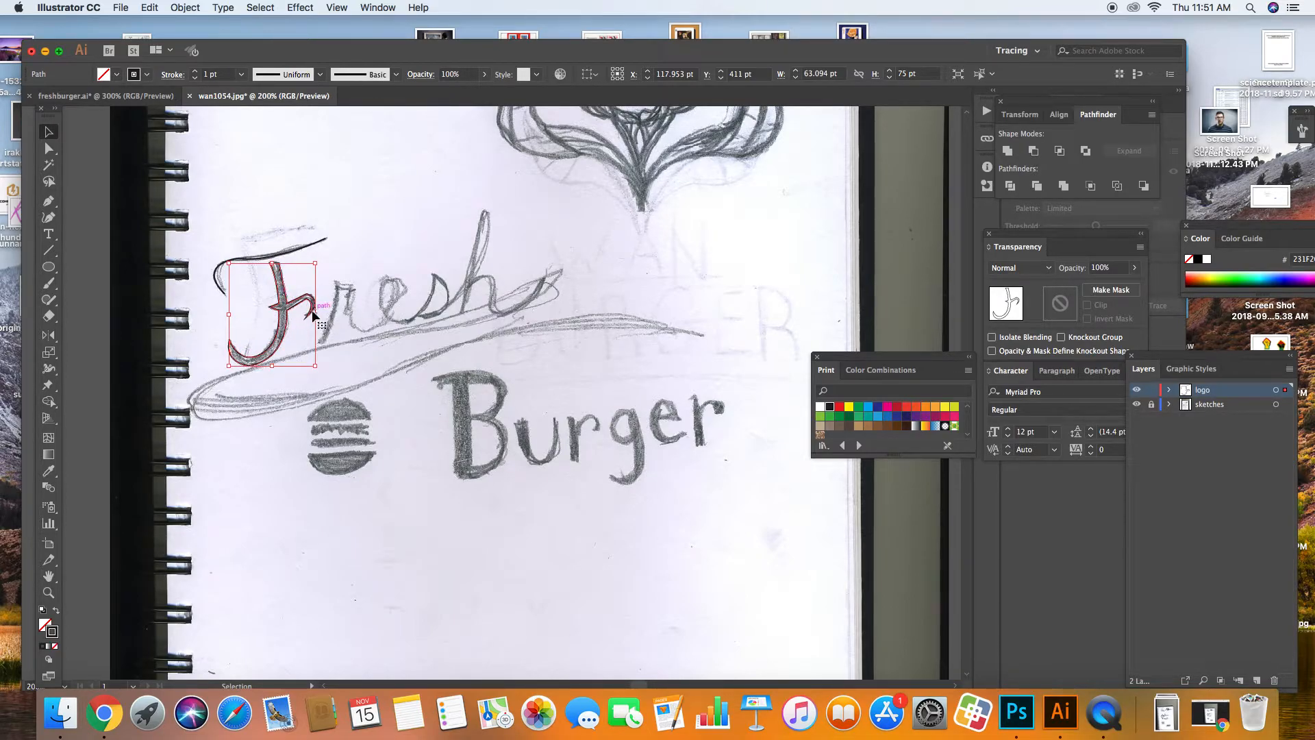
pyautogui.click(244, 354)
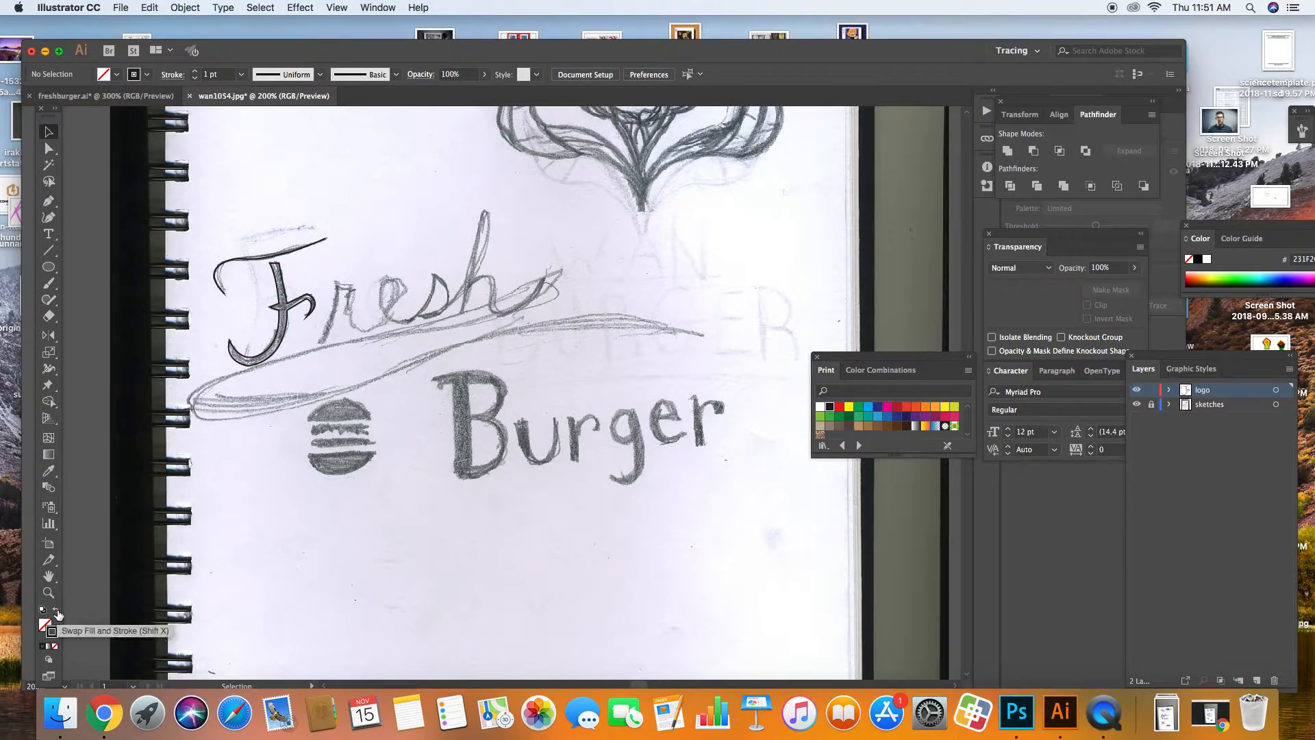
pyautogui.click(245, 362)
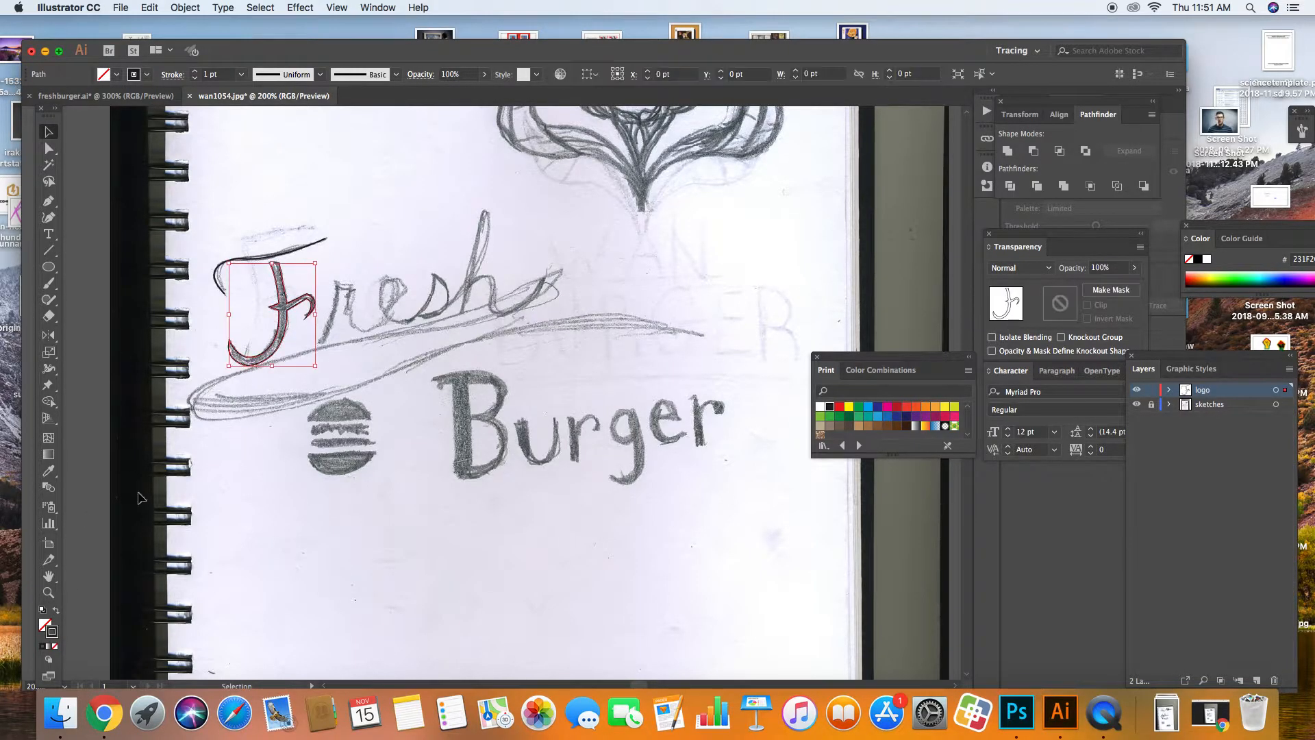
pyautogui.click(55, 611)
pyautogui.click(248, 549)
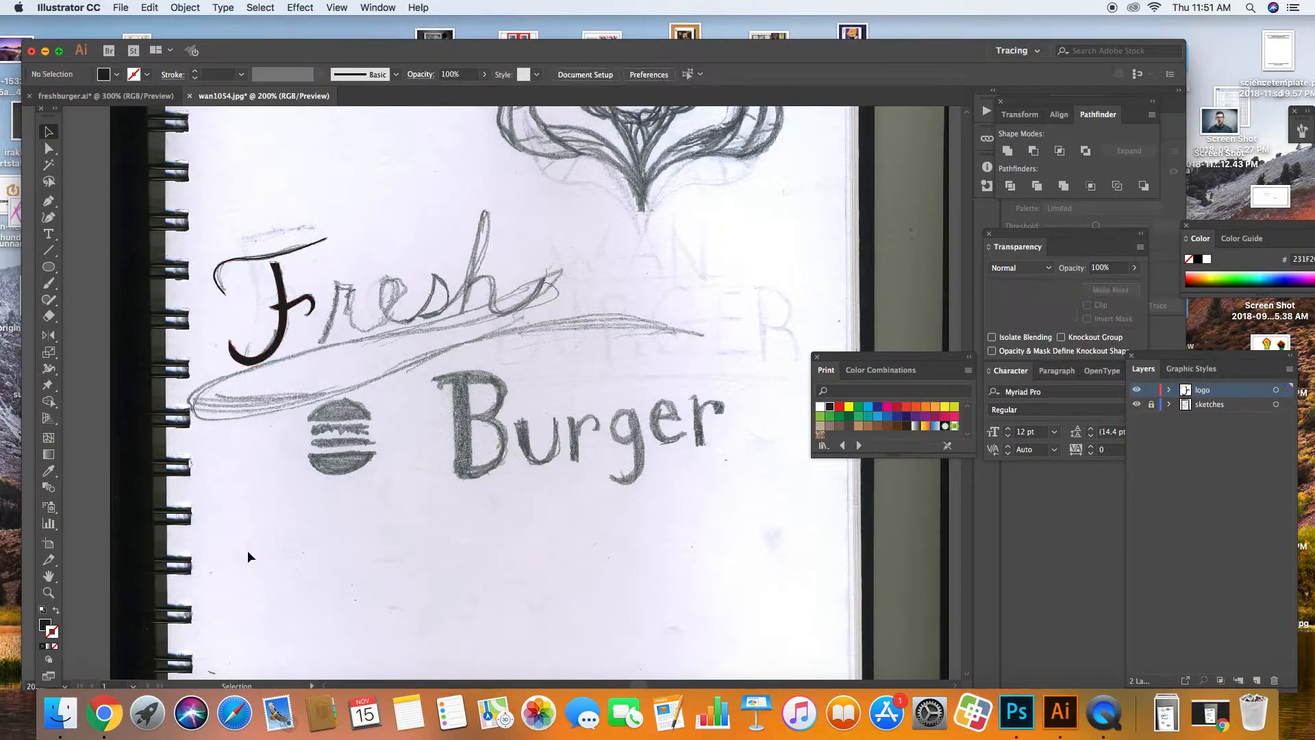
pyautogui.click(49, 203)
# Step: Attempt the curled swash over the F, then delete the unfinished stray path
pyautogui.click(326, 239)
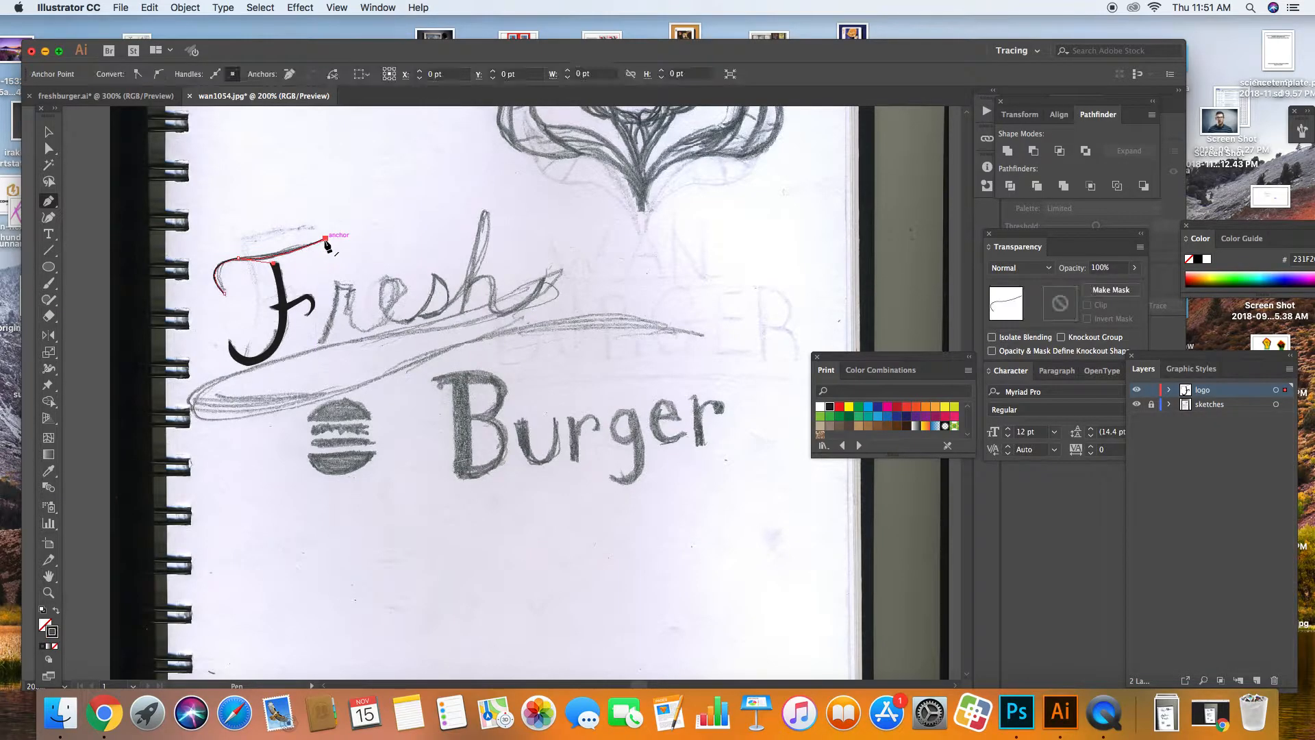
pyautogui.moveTo(237, 253); pyautogui.dragTo(204, 247)
pyautogui.click(237, 253)
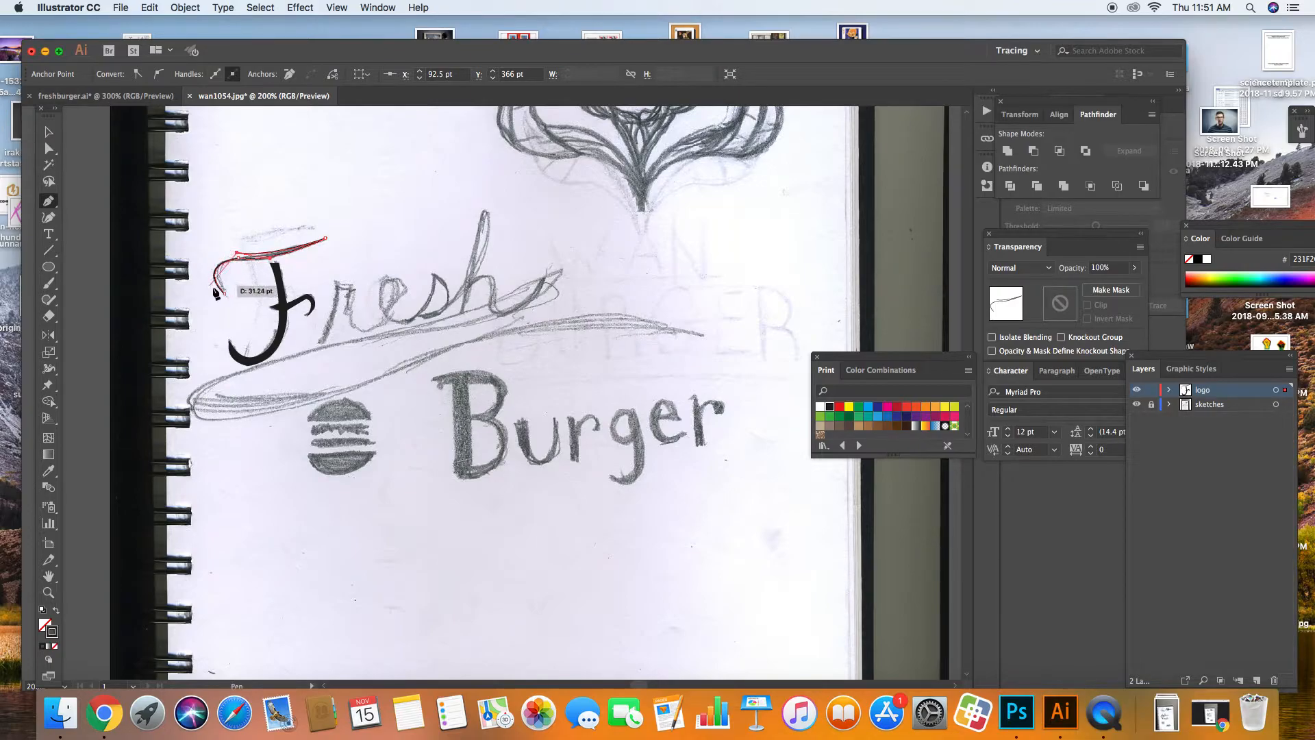
pyautogui.moveTo(251, 319); pyautogui.dragTo(269, 319)
pyautogui.press('super+z')
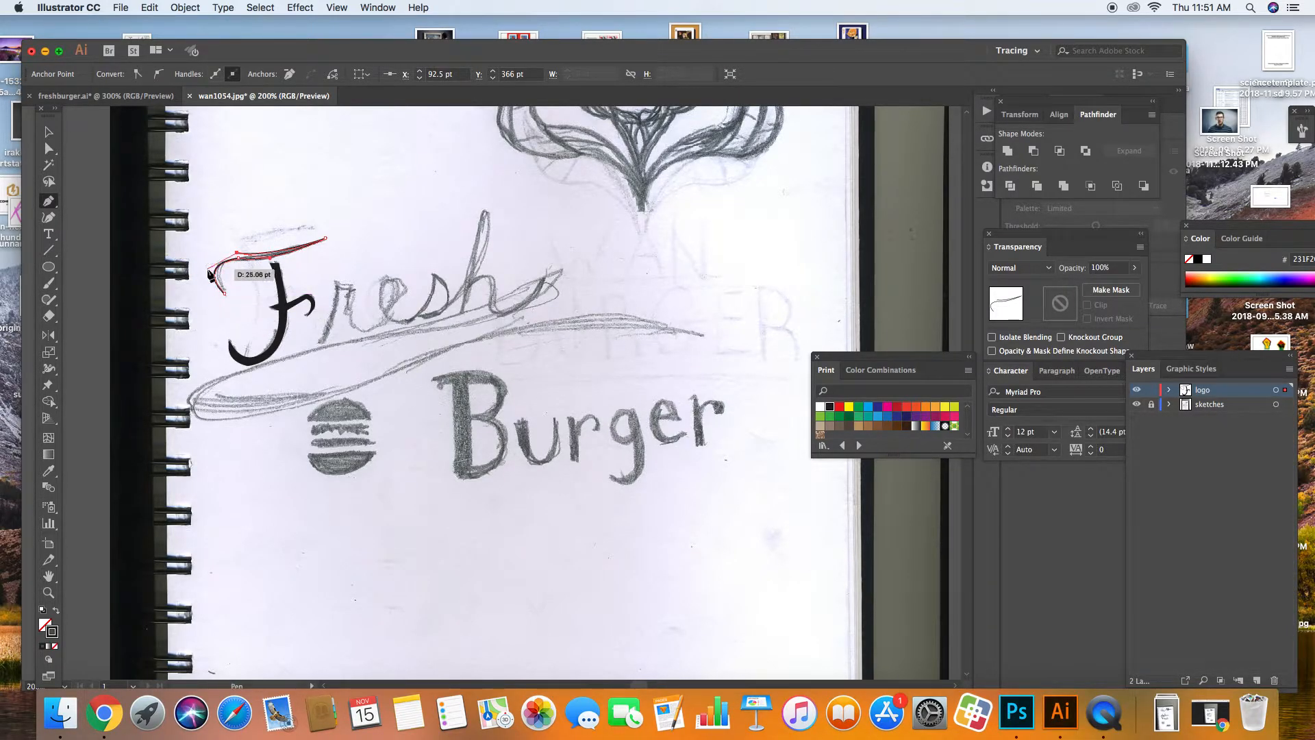
pyautogui.moveTo(225, 294); pyautogui.dragTo(282, 338)
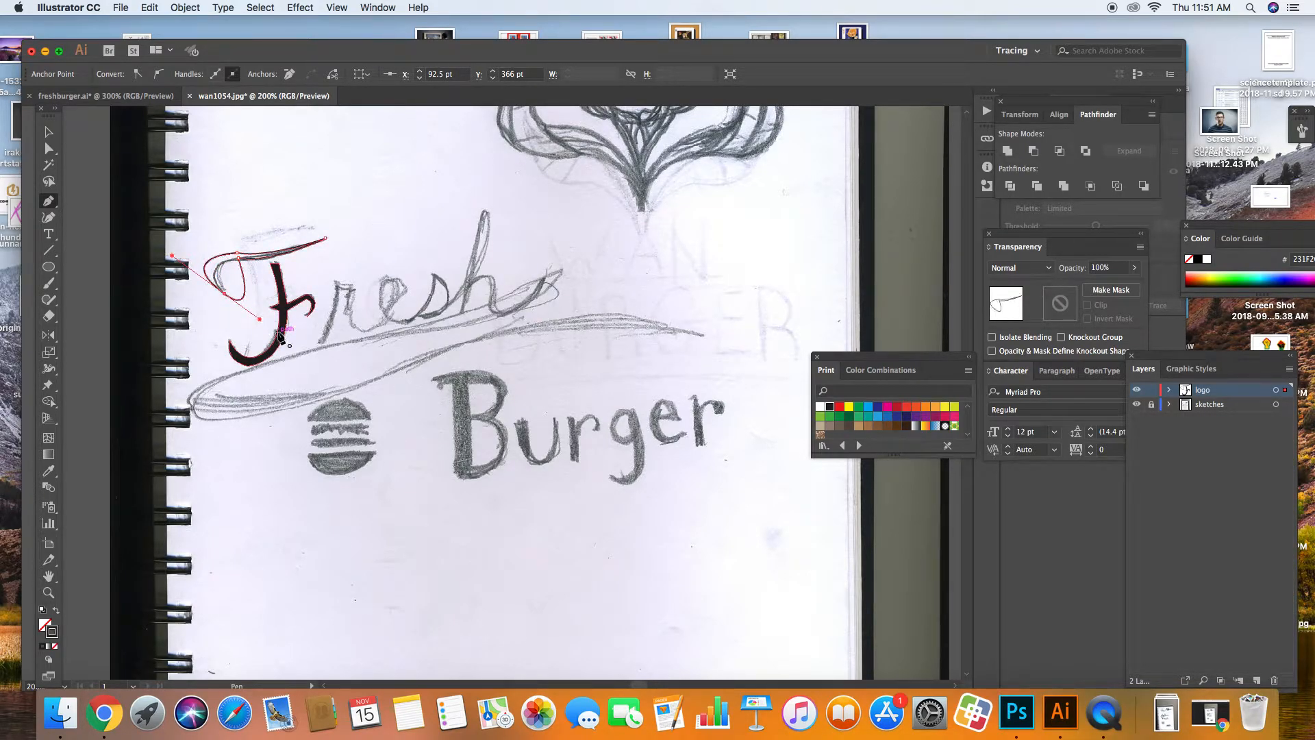
pyautogui.click(50, 133)
pyautogui.press('Delete')
pyautogui.press('Delete')
pyautogui.click(51, 202)
# Step: Redraw the swash from the F's top down into its curl and close it as a shape
pyautogui.click(328, 236)
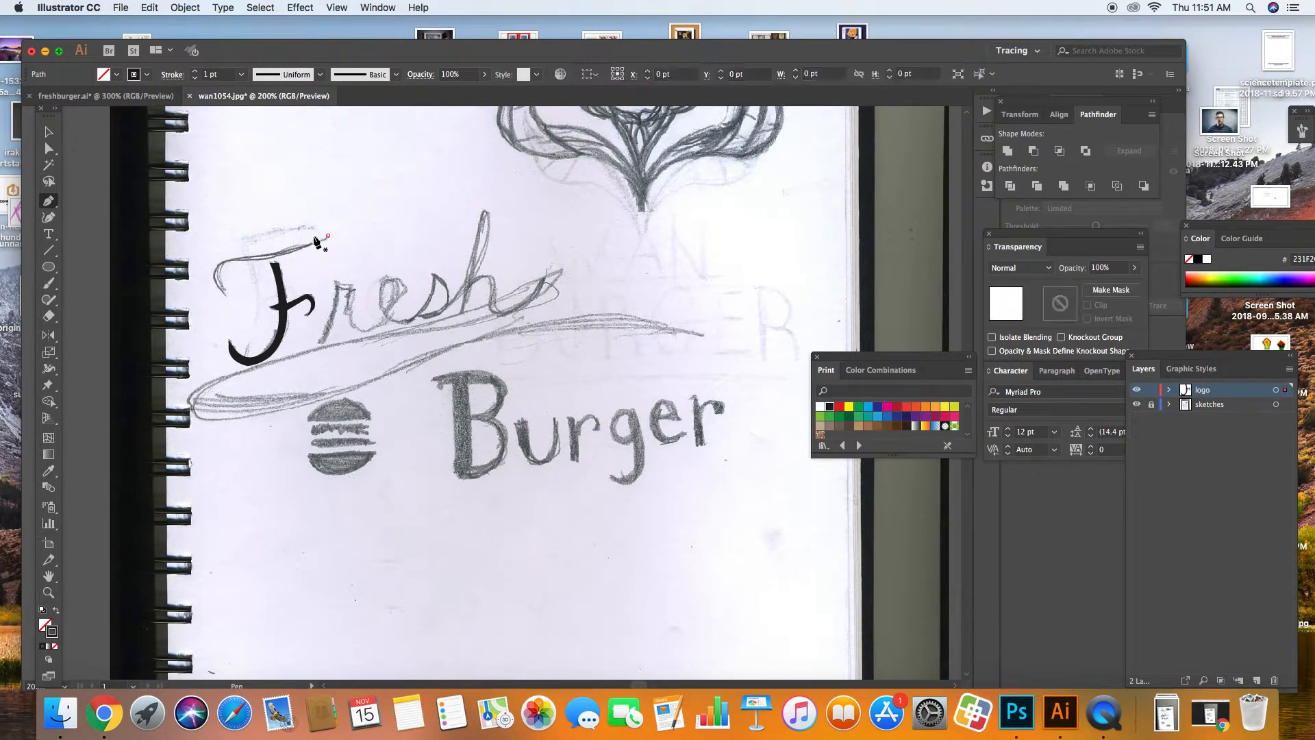
pyautogui.moveTo(222, 257); pyautogui.dragTo(186, 252)
pyautogui.click(222, 257)
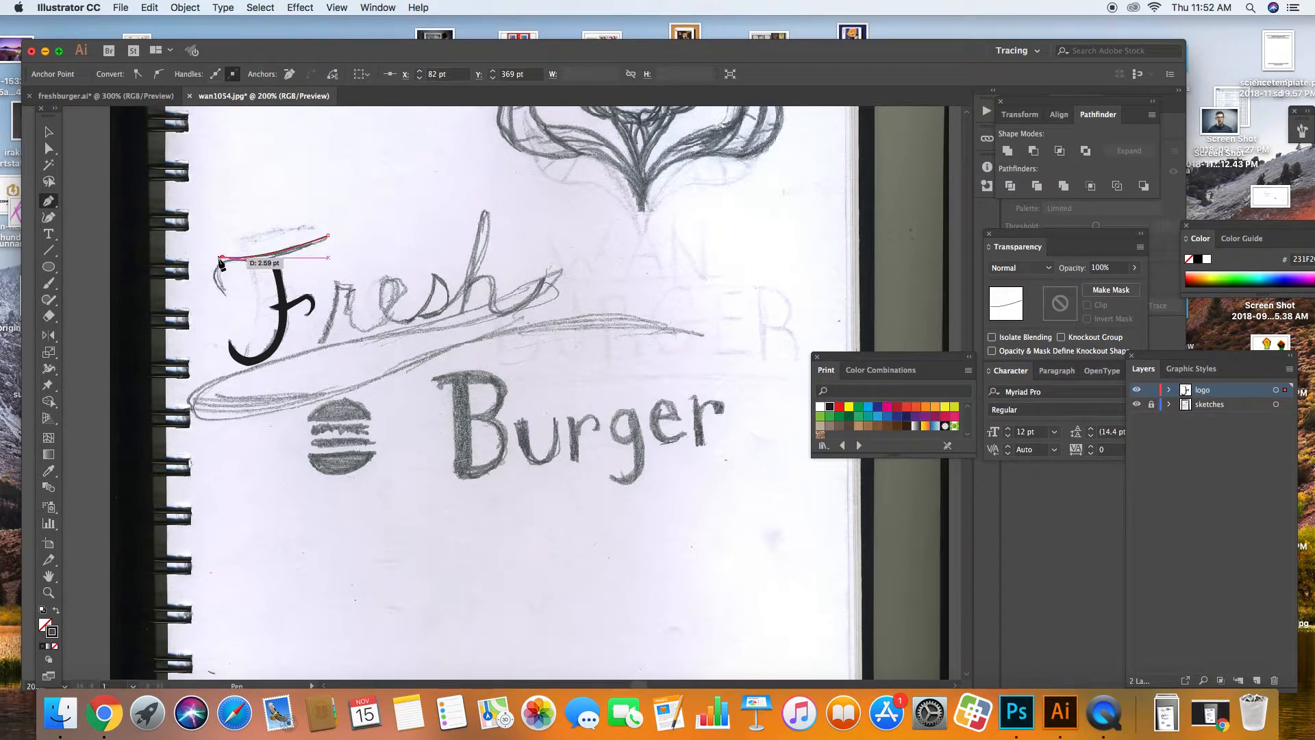
pyautogui.moveTo(228, 297); pyautogui.dragTo(270, 321)
pyautogui.click(228, 297)
pyautogui.moveTo(228, 262); pyautogui.dragTo(250, 257)
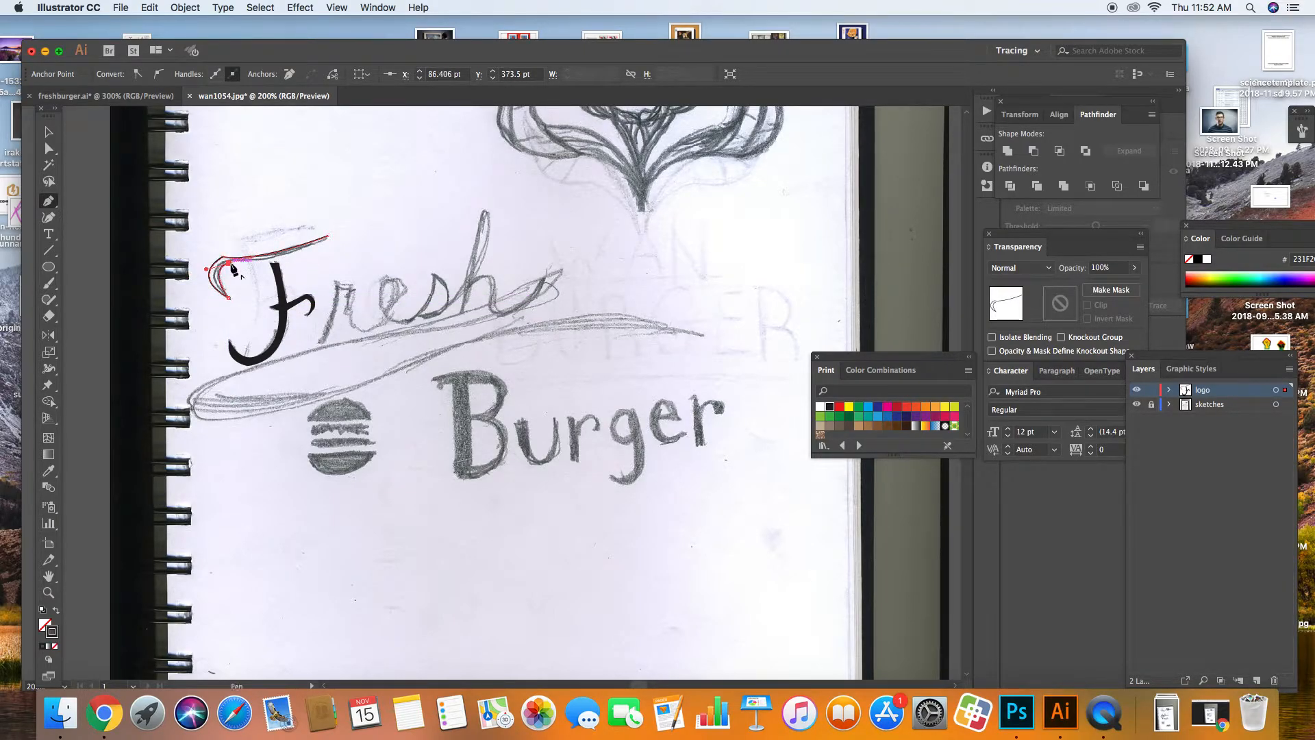
pyautogui.moveTo(349, 218); pyautogui.dragTo(360, 203)
pyautogui.click(48, 131)
pyautogui.click(307, 218)
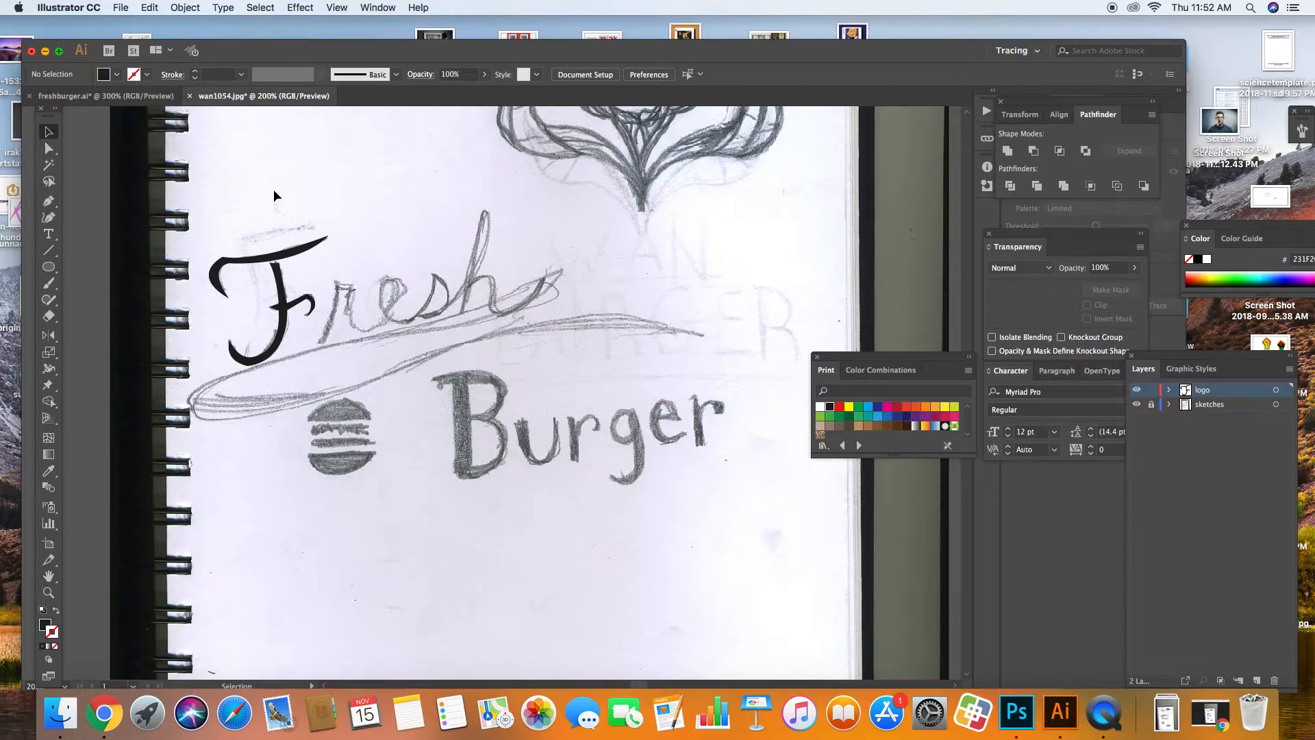
# Step: Type the word Fresh as a text line near the burger sketch
pyautogui.click(48, 234)
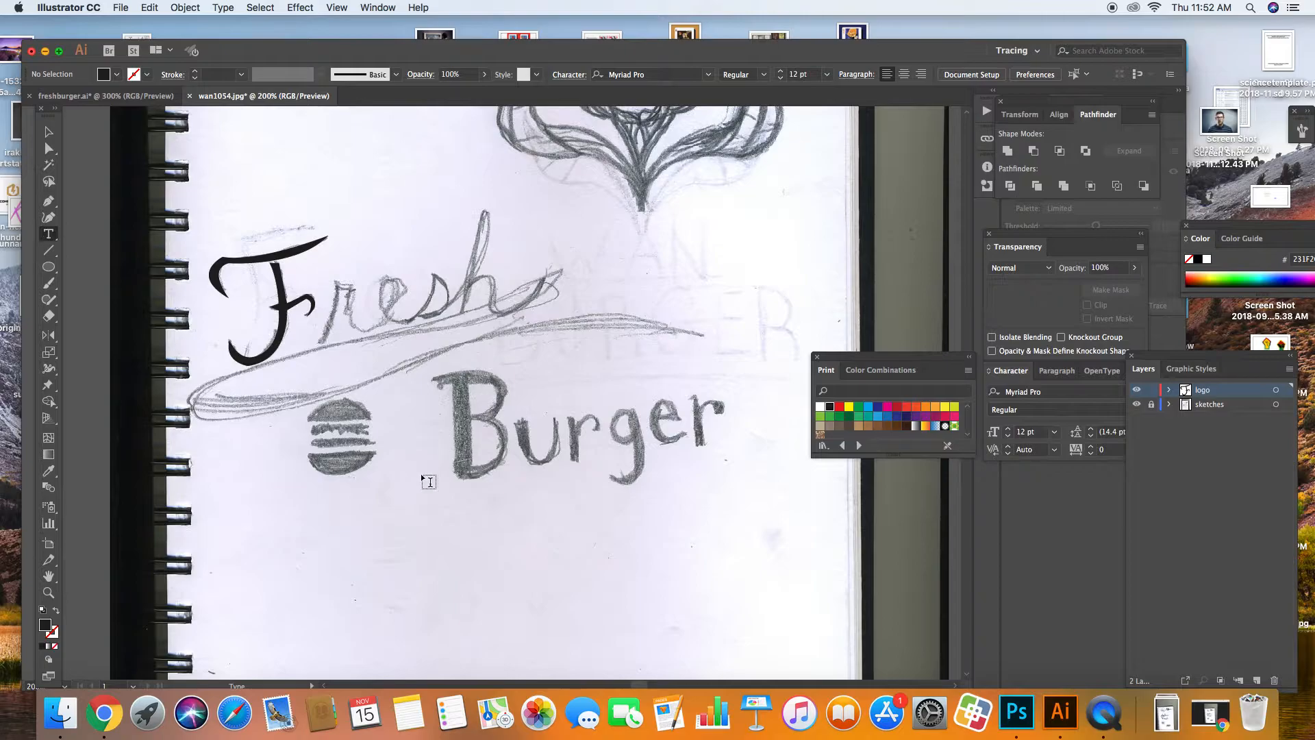
pyautogui.click(407, 457)
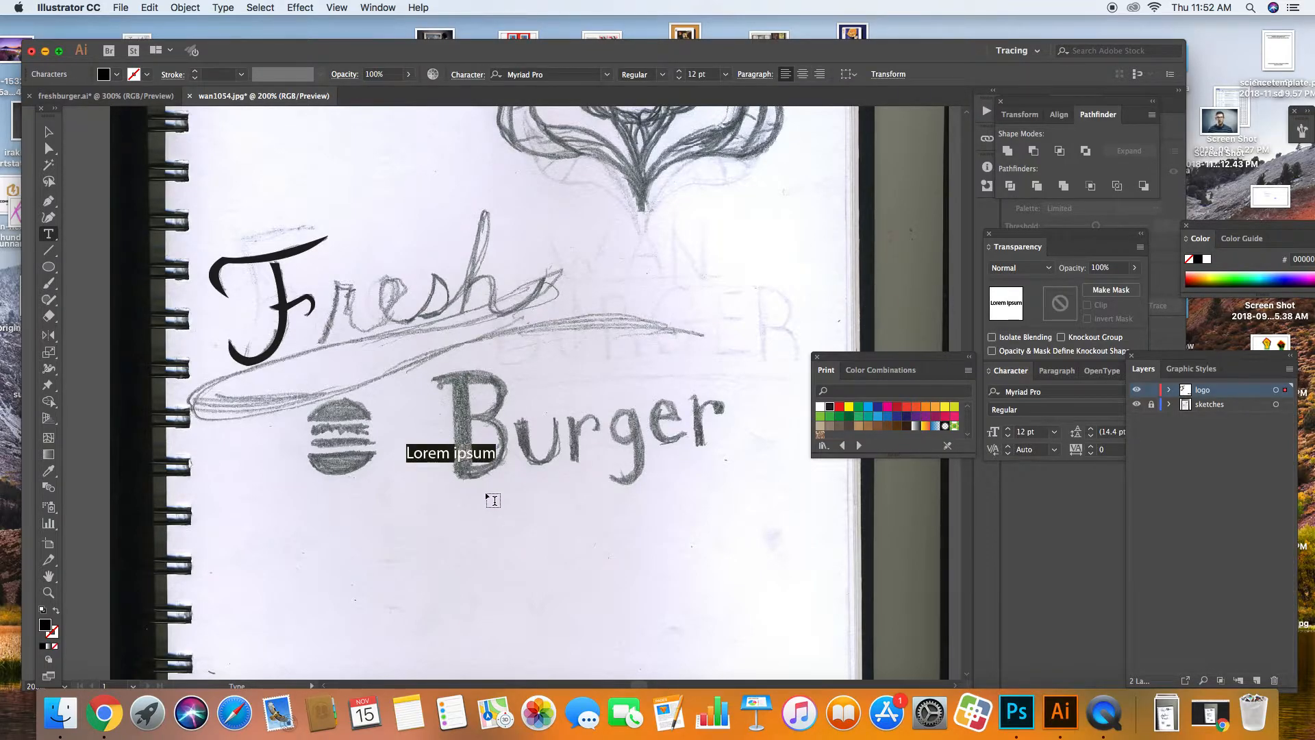
pyautogui.write('Fr')
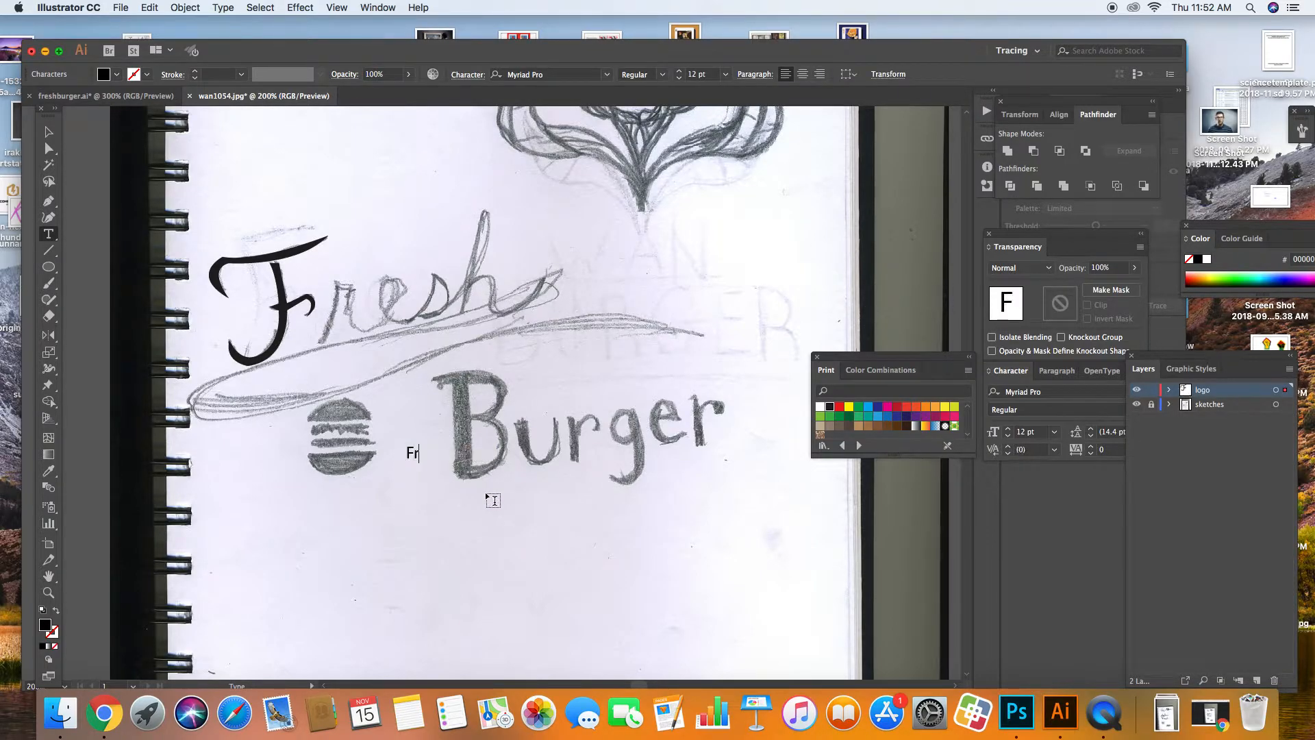
pyautogui.write('esh')
# Step: Scale Fresh to 91.7 pt, rotate it about 8°, and place it over the burger
pyautogui.click(48, 132)
pyautogui.moveTo(444, 444); pyautogui.dragTo(671, 322)
pyautogui.moveTo(407, 463); pyautogui.dragTo(390, 470)
pyautogui.moveTo(403, 427); pyautogui.dragTo(300, 476)
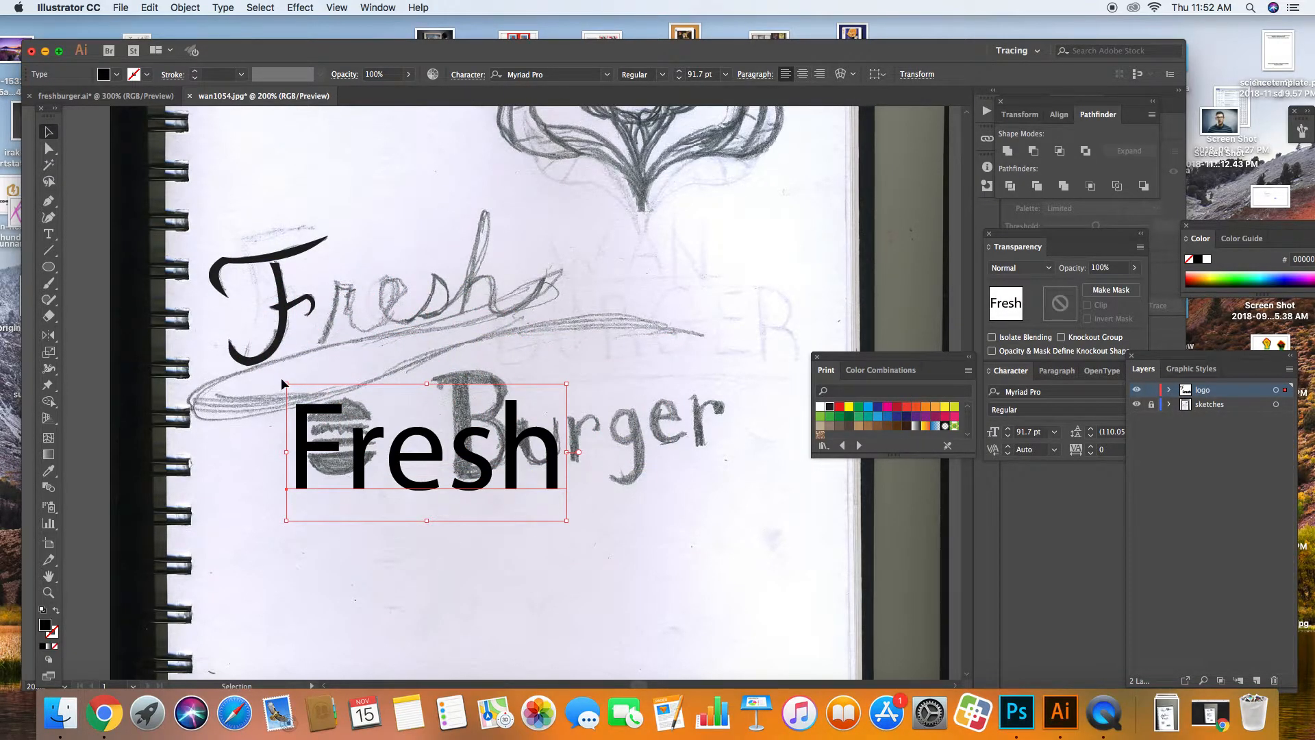
pyautogui.moveTo(277, 378); pyautogui.dragTo(269, 408)
pyautogui.moveTo(306, 471); pyautogui.dragTo(266, 312)
pyautogui.moveTo(476, 231); pyautogui.dragTo(504, 408)
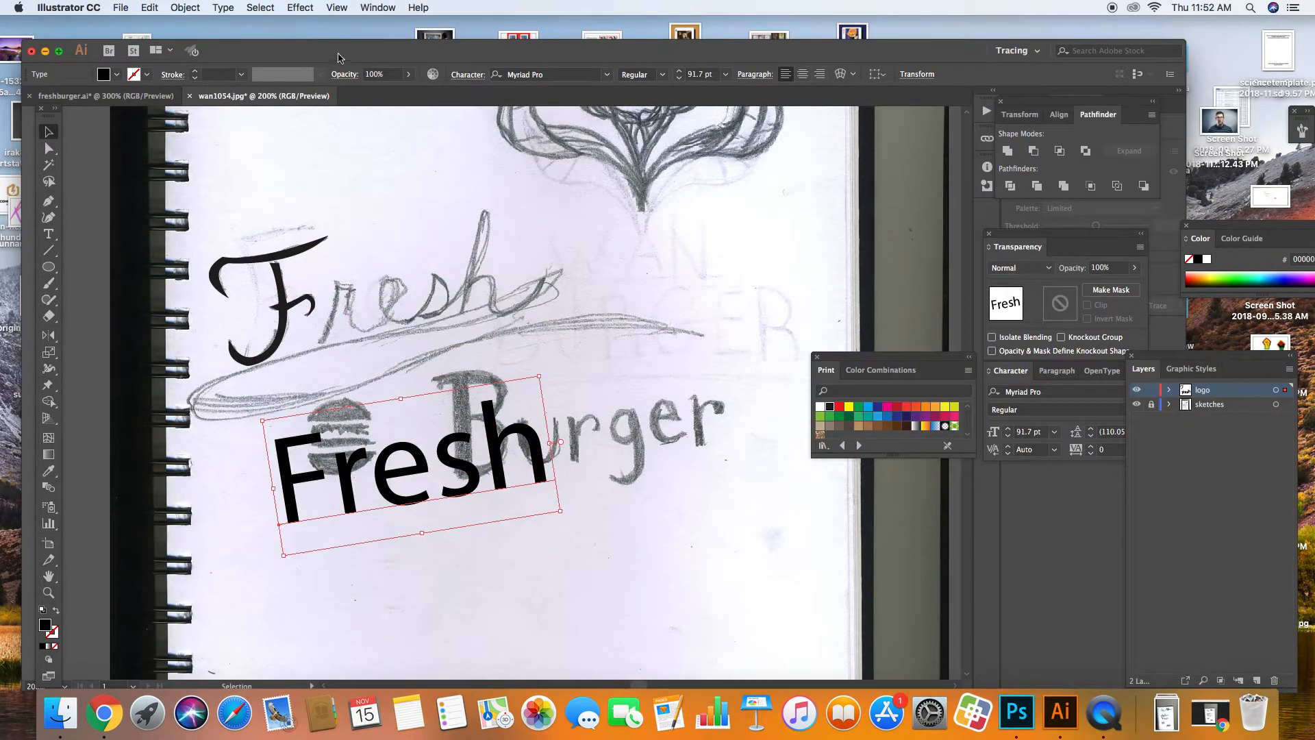
# Step: Float the Character panel over the canvas and open its font family list for Fresh
pyautogui.click(370, 8)
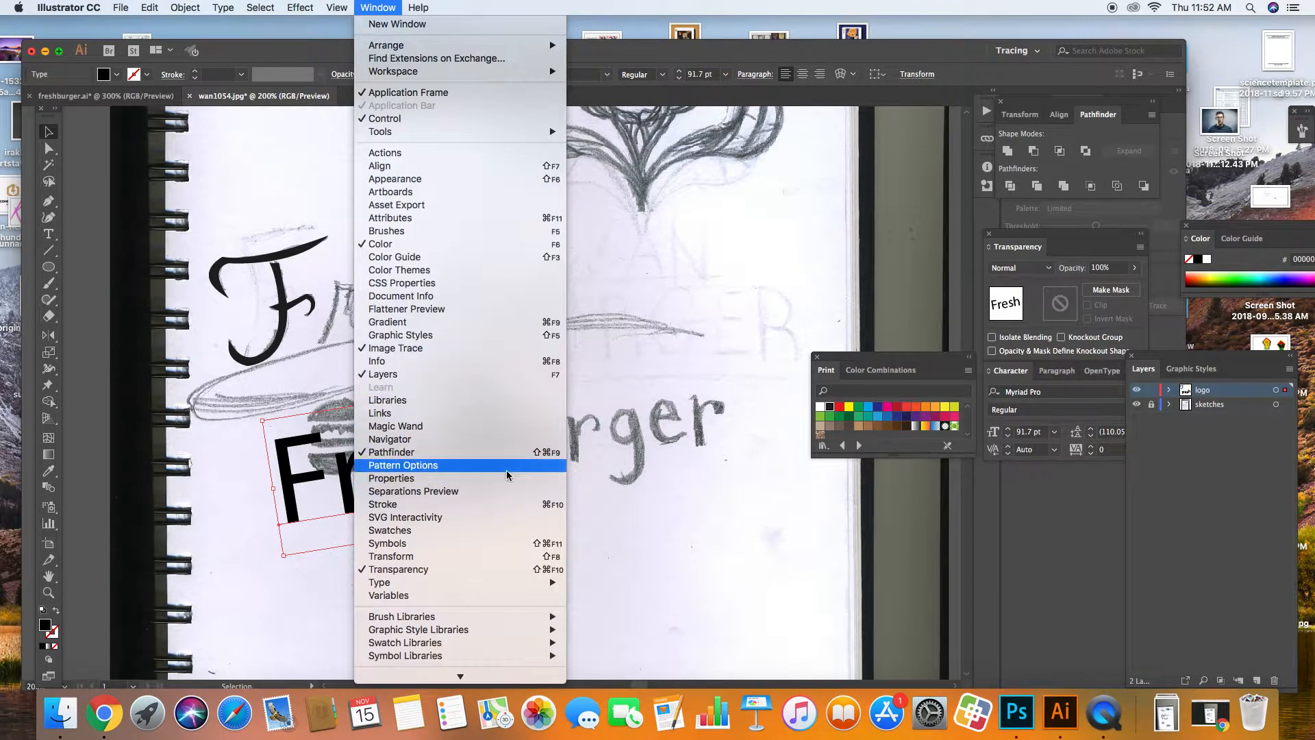
pyautogui.moveTo(505, 586)
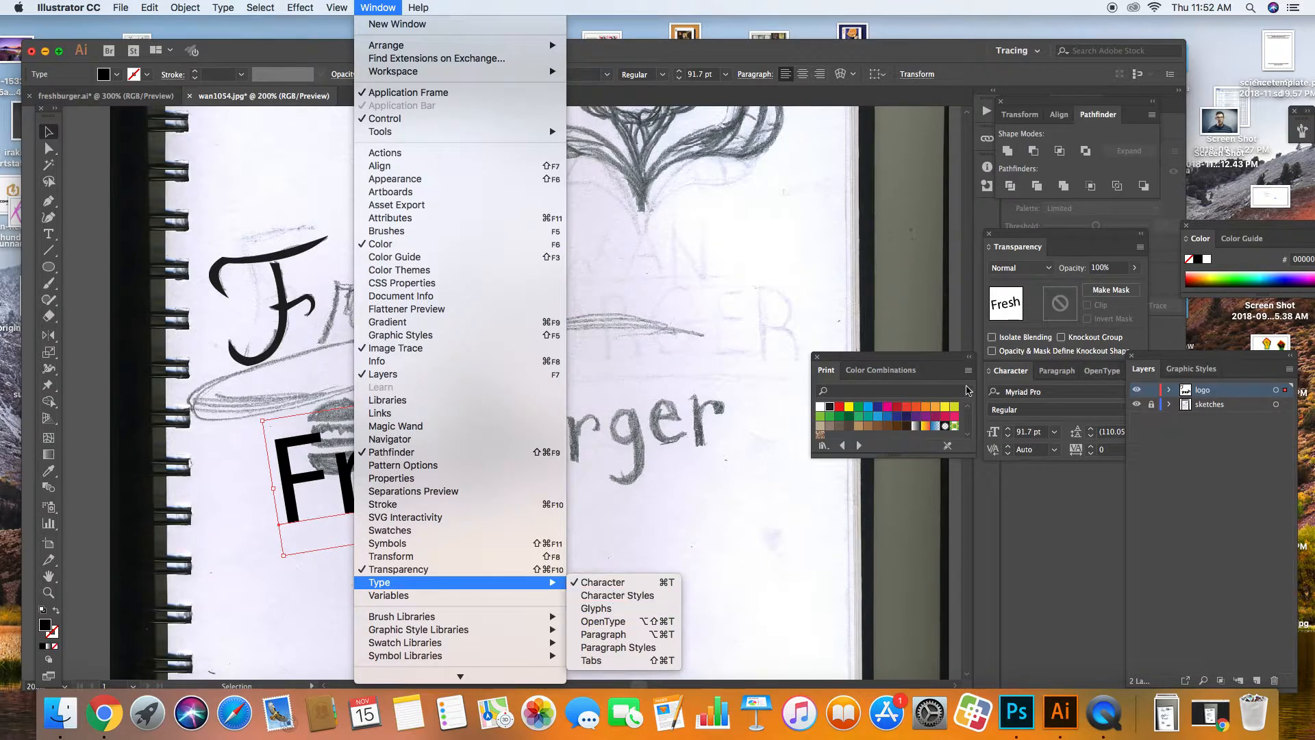
pyautogui.click(1073, 376)
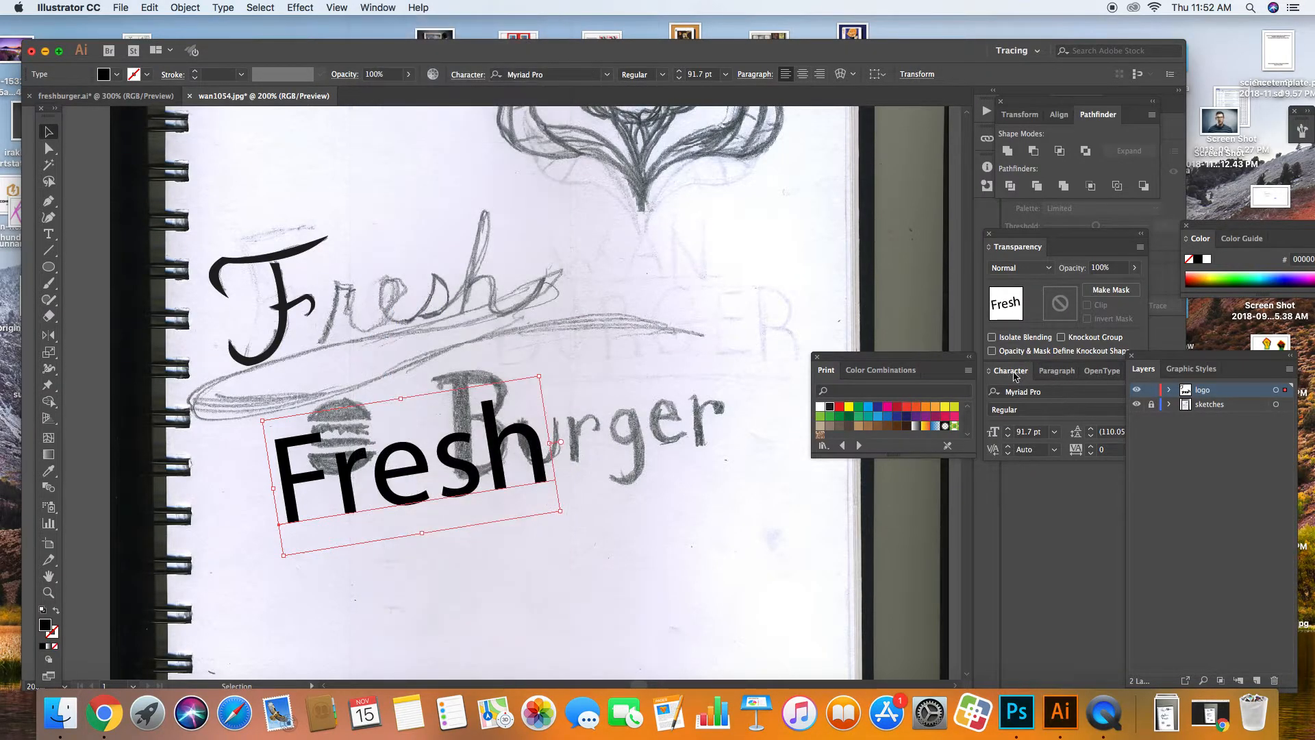
pyautogui.moveTo(1033, 376); pyautogui.dragTo(794, 236)
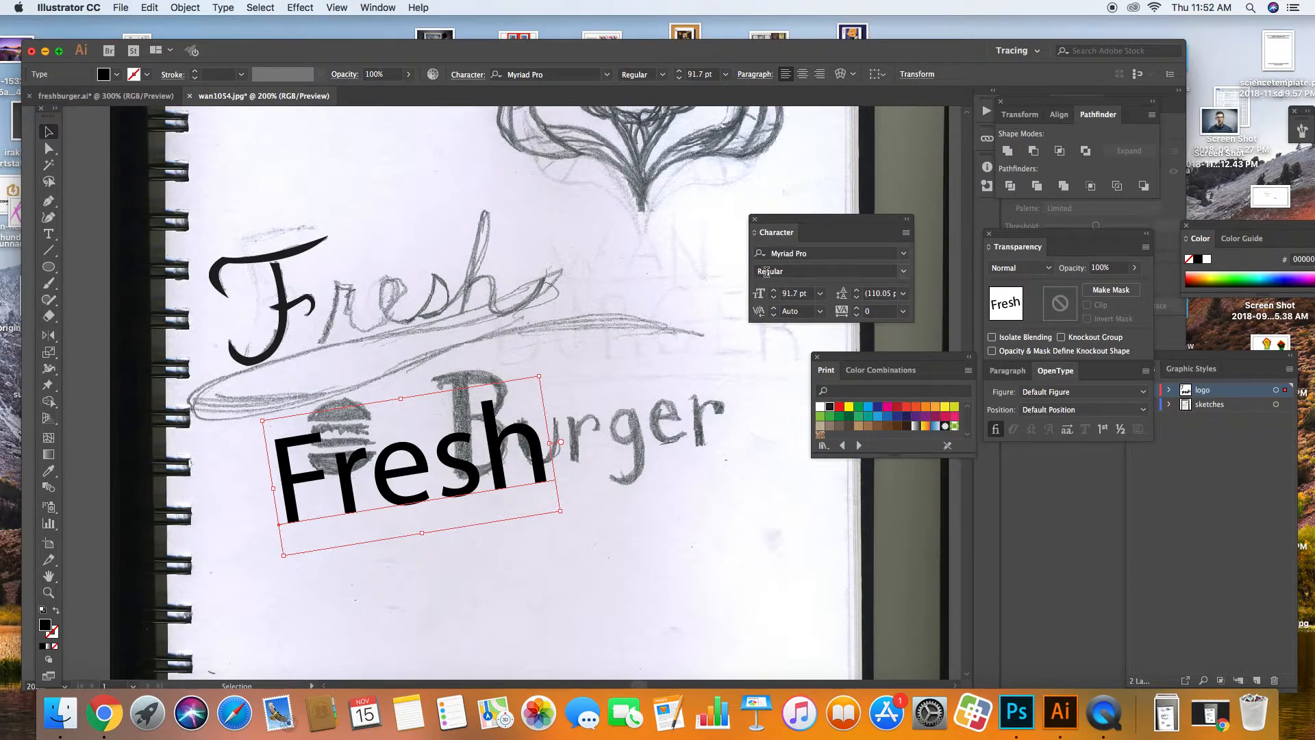
pyautogui.click(901, 255)
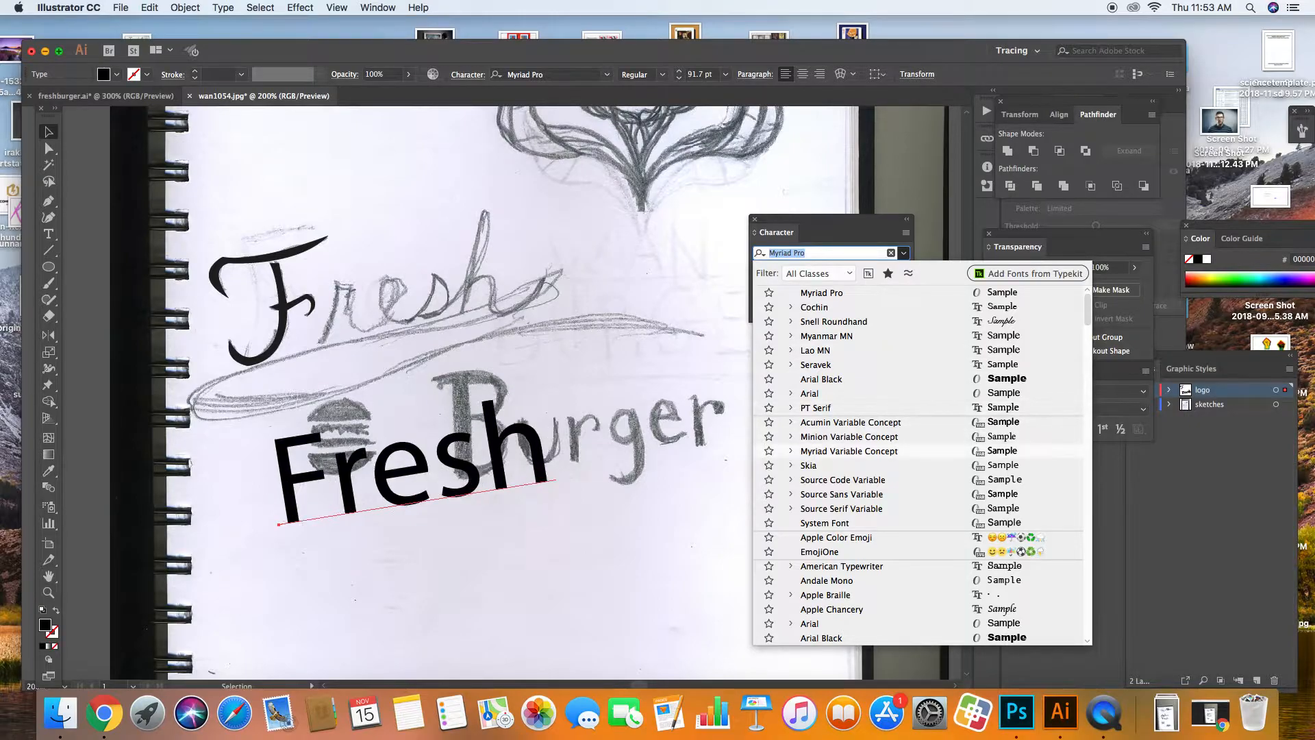
# Step: Step down through the font list, previewing each typeface live on the Fresh text
pyautogui.press('Down')
pyautogui.press('Down')
pyautogui.press('Down')
pyautogui.press('Down')
pyautogui.press('Down')
pyautogui.press('Down')
pyautogui.press('Down')
pyautogui.press('Down')
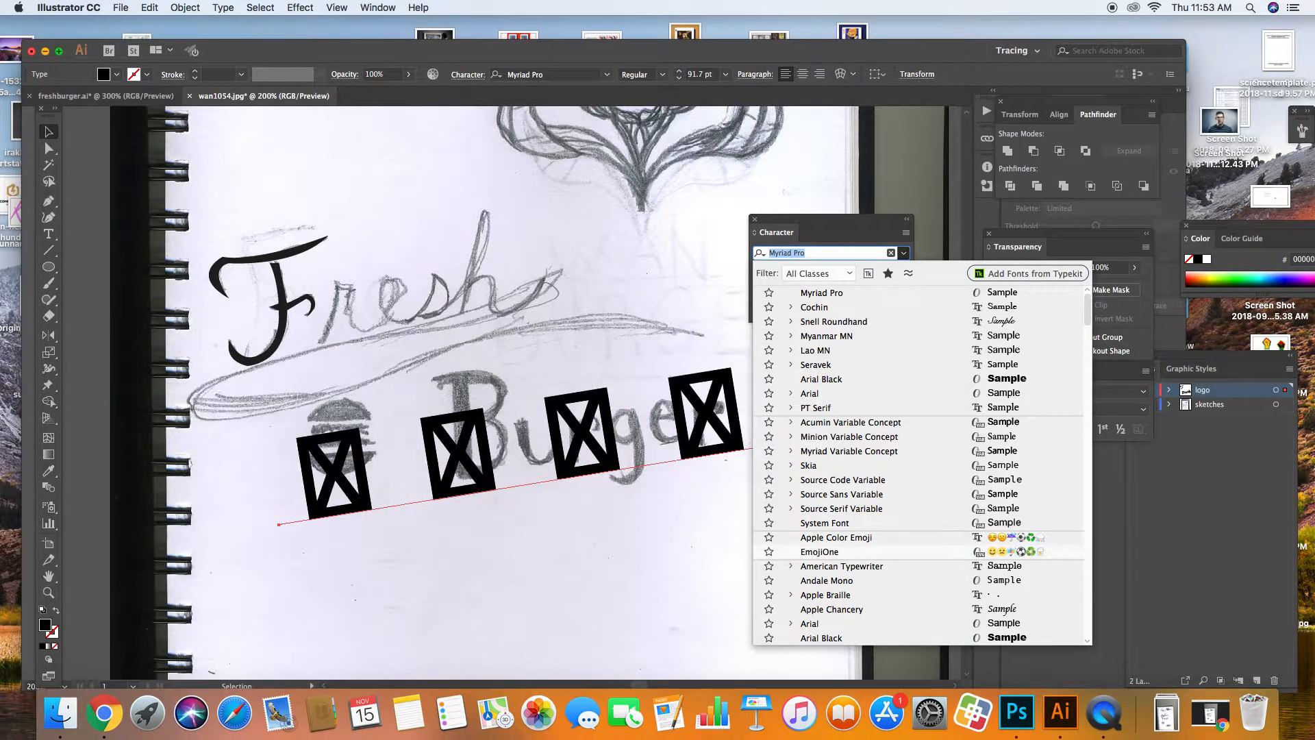
pyautogui.press('Down')
pyautogui.press('Down')
pyautogui.press('Down')
pyautogui.press('Down')
pyautogui.press('Down')
pyautogui.press('Down')
pyautogui.press('Down')
pyautogui.press('Down')
pyautogui.press('Down')
pyautogui.press('Down')
pyautogui.press('Down')
pyautogui.press('Down')
pyautogui.press('Down')
pyautogui.press('Down')
pyautogui.press('Down')
pyautogui.press('Down')
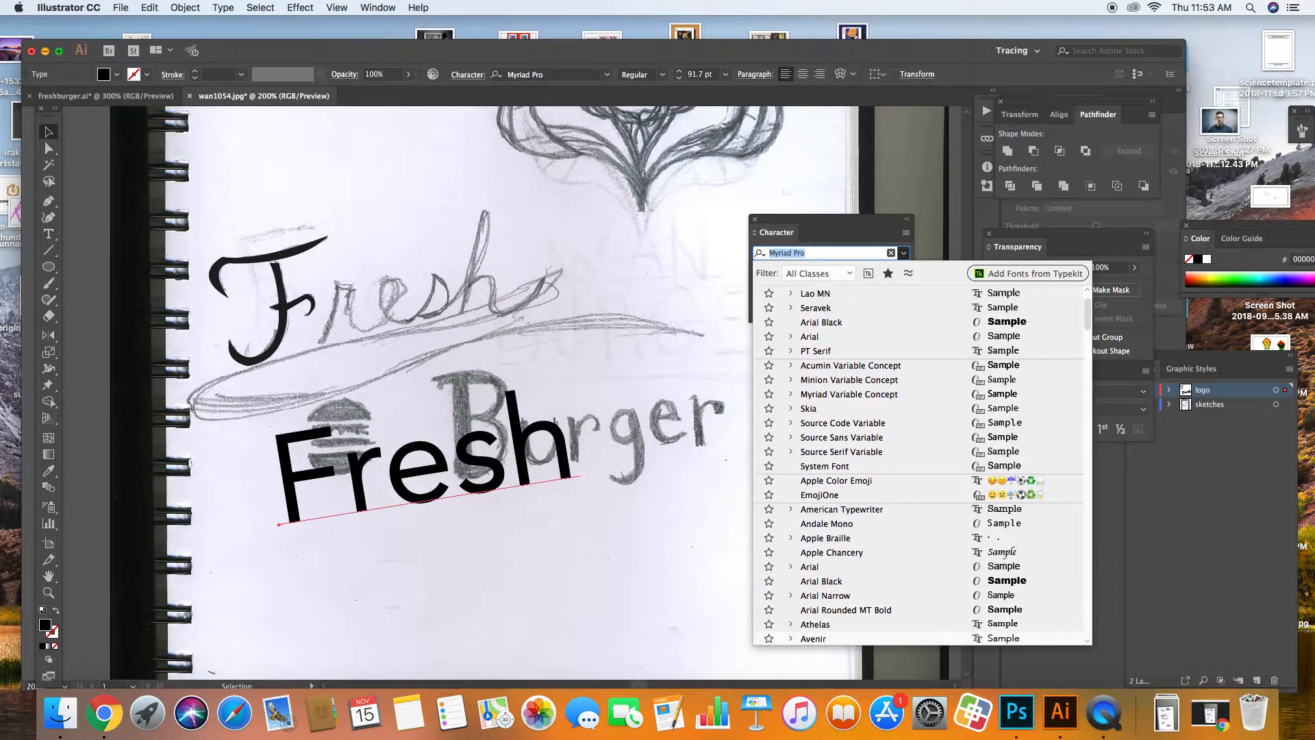
pyautogui.press('Down')
pyautogui.press('Down')
pyautogui.press('Down')
pyautogui.press('Down')
pyautogui.press('Down')
pyautogui.press('Down')
pyautogui.press('Down')
pyautogui.press('Down')
pyautogui.press('Down')
pyautogui.press('Down')
pyautogui.press('Down')
pyautogui.press('Down')
pyautogui.press('Down')
pyautogui.press('Down')
pyautogui.press('Down')
pyautogui.press('Down')
pyautogui.press('Down')
pyautogui.press('Down')
pyautogui.press('Down')
pyautogui.press('Down')
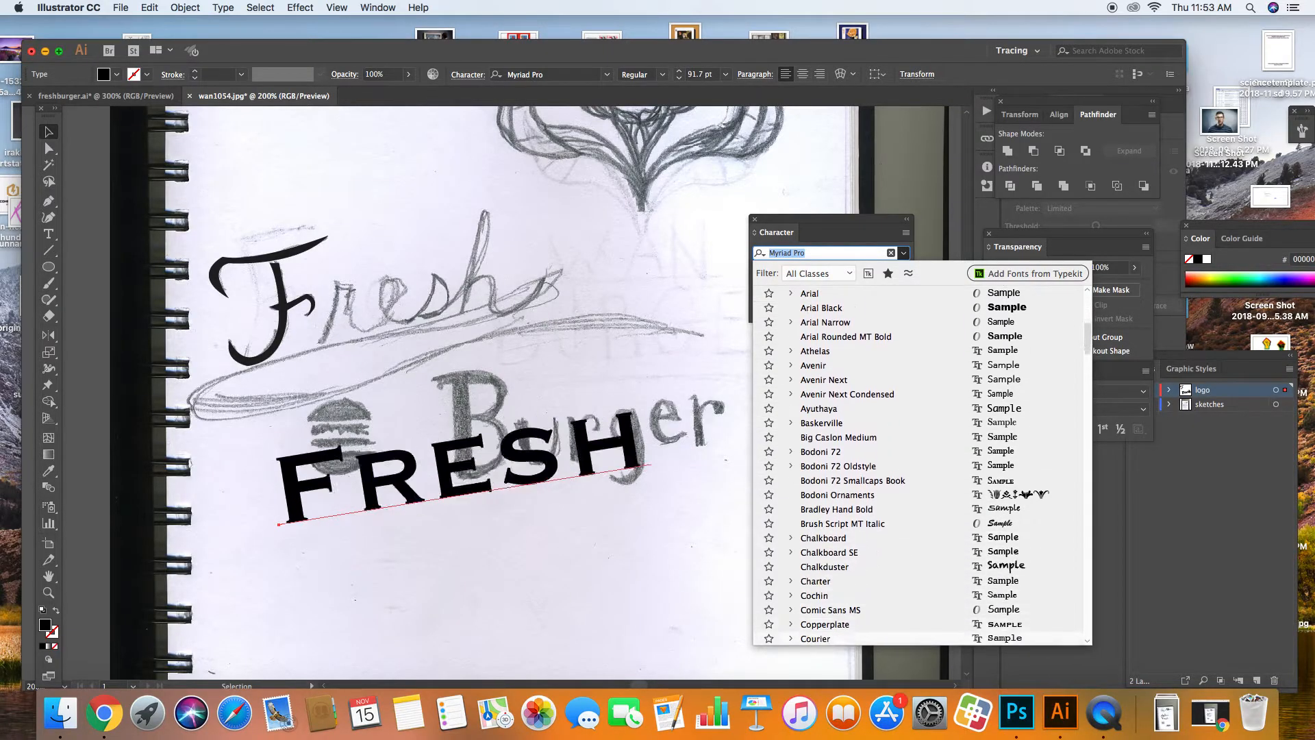
pyautogui.press('Down')
pyautogui.press('Down')
pyautogui.press('Down')
pyautogui.press('Down')
pyautogui.press('Down')
pyautogui.press('Down')
pyautogui.press('Down')
pyautogui.press('Down')
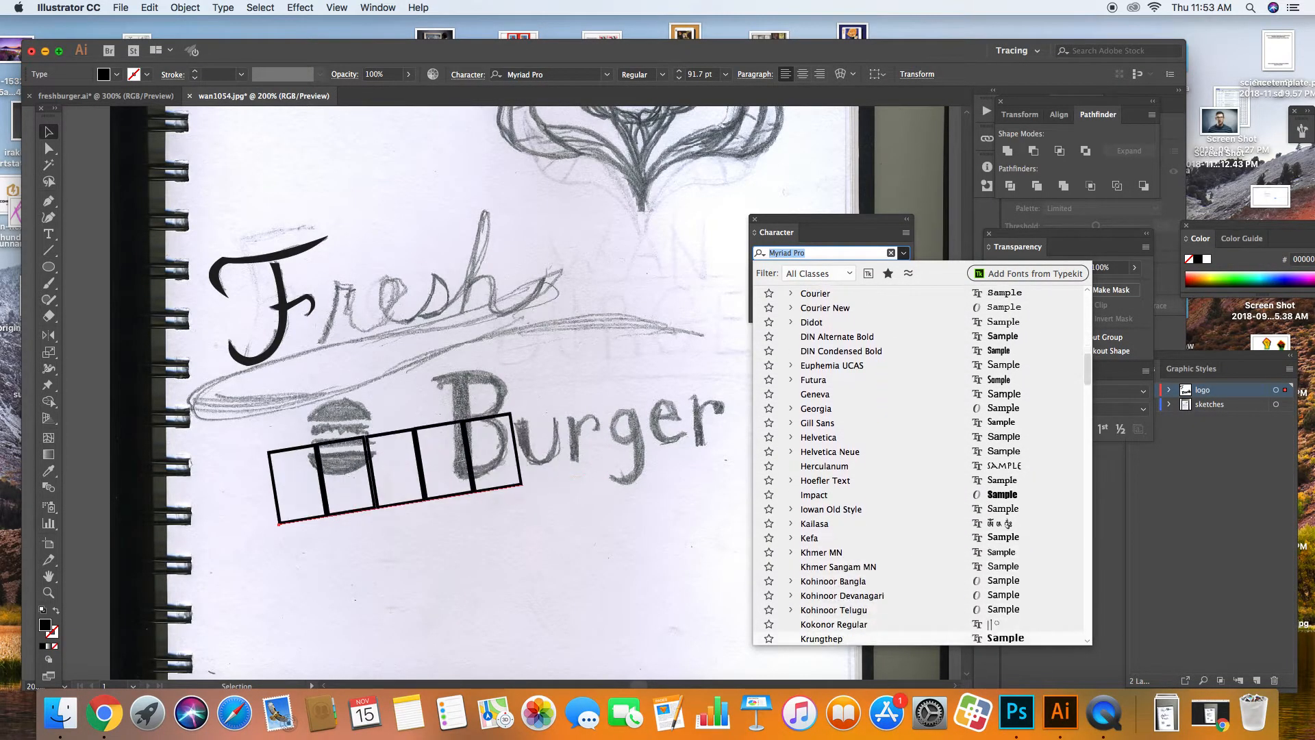
pyautogui.press('Down')
pyautogui.press('Down')
pyautogui.press('Down')
pyautogui.press('Down')
pyautogui.press('Down')
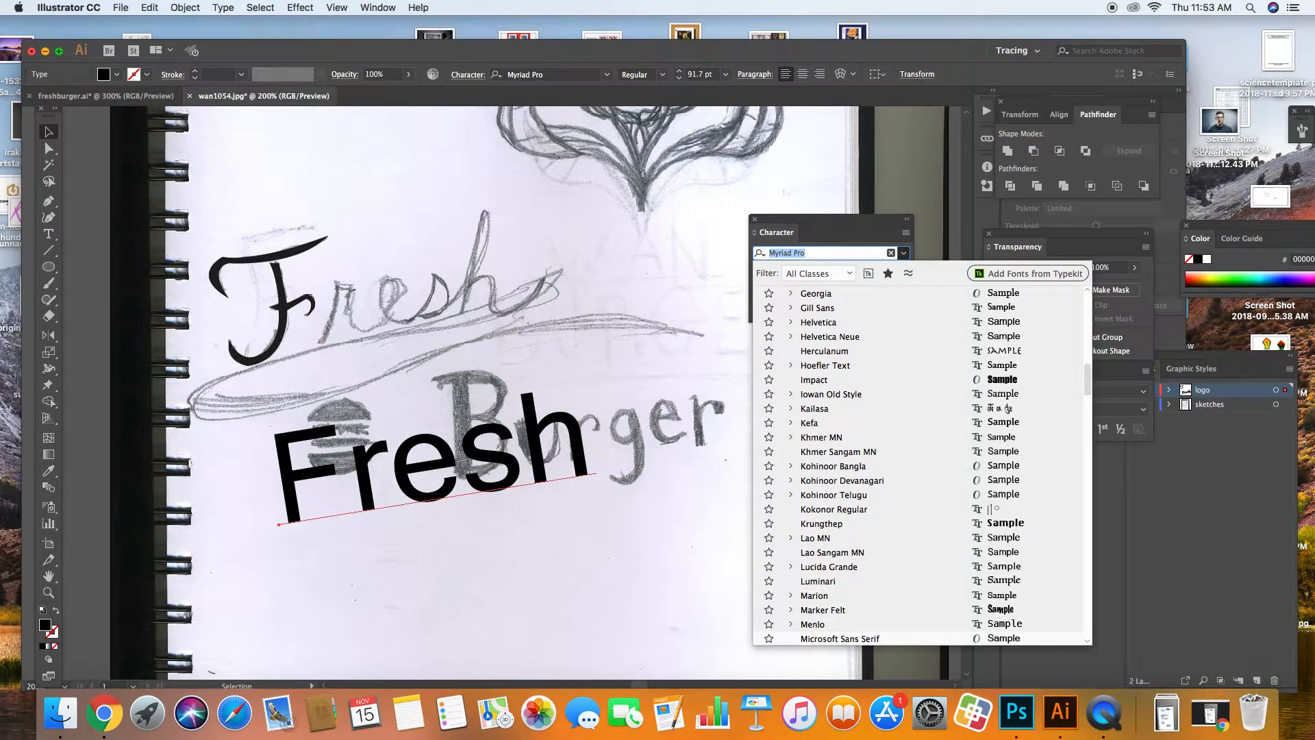
pyautogui.press('Down')
pyautogui.press('Down')
pyautogui.press('Down')
pyautogui.press('Down')
pyautogui.press('Down')
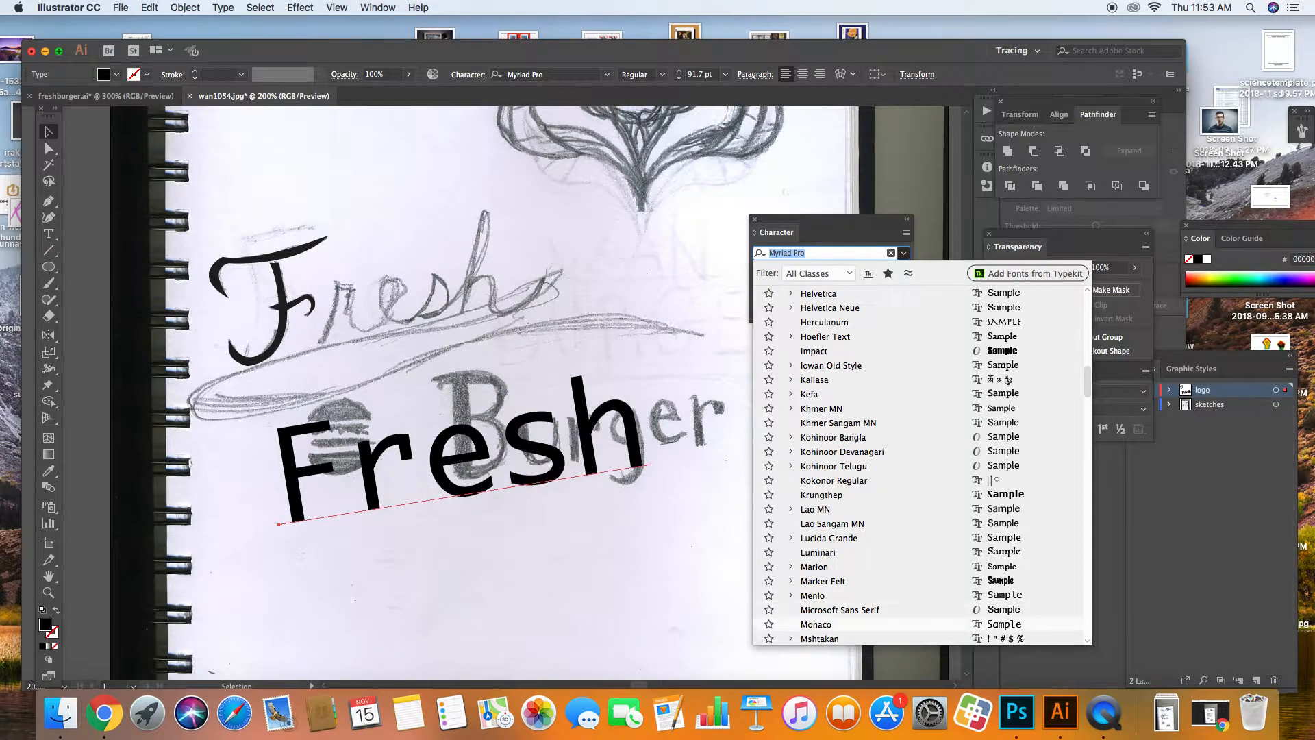
pyautogui.press('Down')
pyautogui.press('Down')
pyautogui.press('Down')
pyautogui.press('Down')
pyautogui.press('Down')
pyautogui.press('Down')
pyautogui.press('Down')
pyautogui.press('Down')
pyautogui.press('Down')
pyautogui.press('Down')
pyautogui.press('Down')
pyautogui.press('Down')
pyautogui.press('Down')
pyautogui.press('Down')
pyautogui.press('Down')
pyautogui.press('Down')
pyautogui.press('Down')
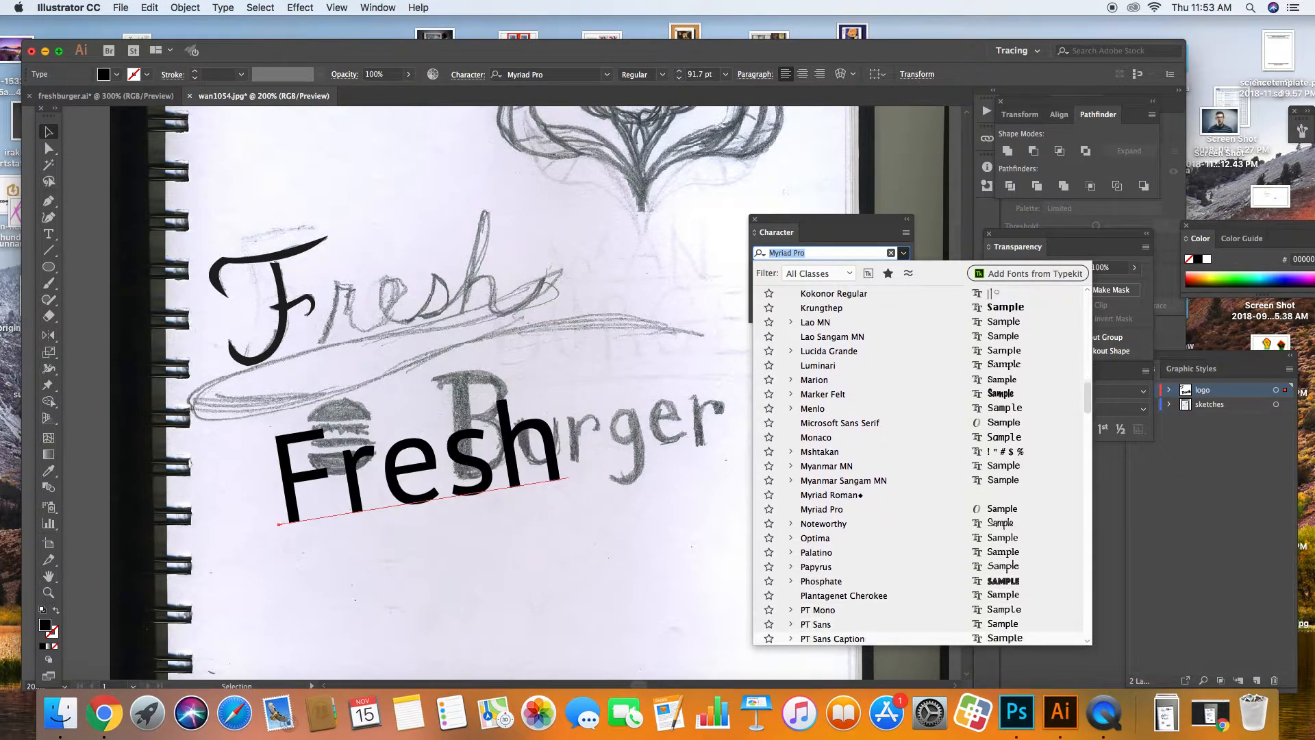
pyautogui.press('Down')
pyautogui.press('Down')
pyautogui.press('Down')
pyautogui.press('Down')
pyautogui.press('Down')
pyautogui.press('Down')
pyautogui.press('Down')
pyautogui.press('Down')
pyautogui.press('Down')
pyautogui.press('Down')
pyautogui.press('Down')
pyautogui.press('Down')
pyautogui.press('Down')
pyautogui.press('Down')
pyautogui.press('Down')
pyautogui.press('Down')
pyautogui.press('Down')
pyautogui.press('Down')
pyautogui.press('Down')
pyautogui.press('Down')
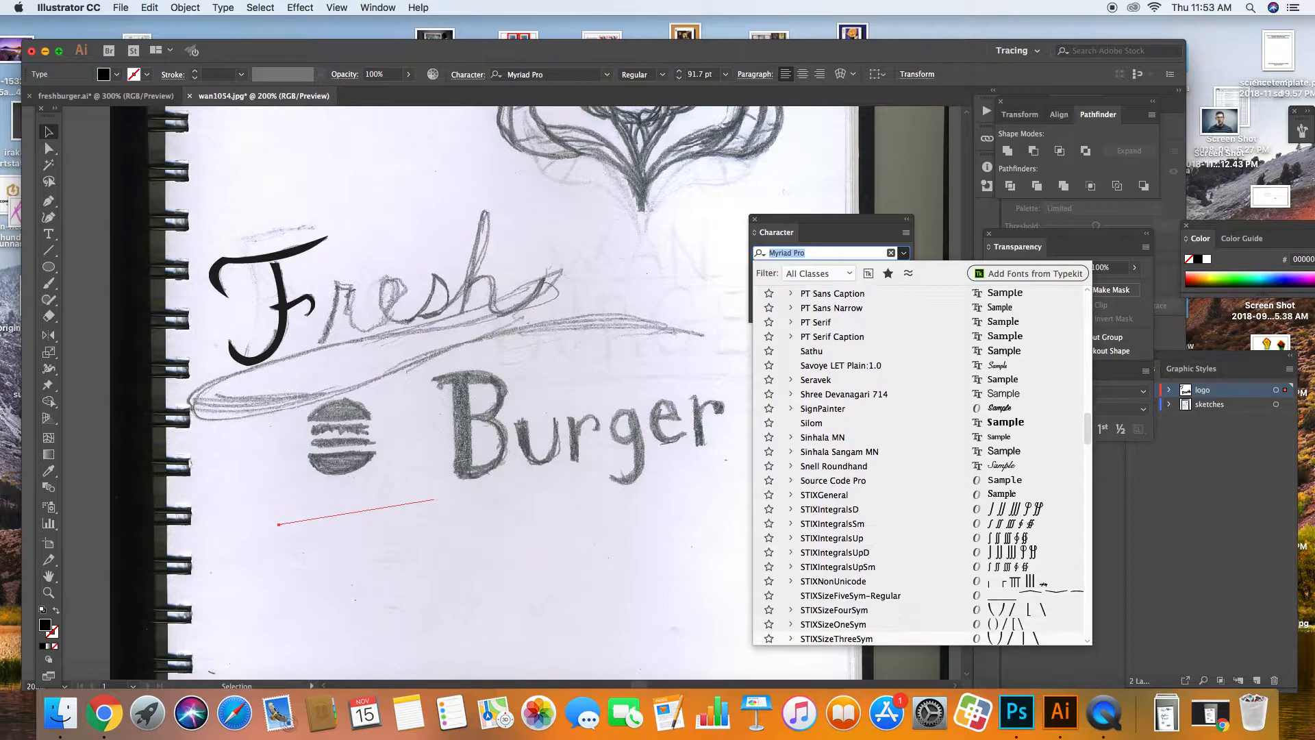
pyautogui.press('Down')
pyautogui.press('Down')
pyautogui.press('Down')
pyautogui.press('Down')
pyautogui.press('Down')
pyautogui.press('Down')
pyautogui.press('Down')
pyautogui.press('Down')
pyautogui.press('Down')
pyautogui.press('Down')
pyautogui.press('Down')
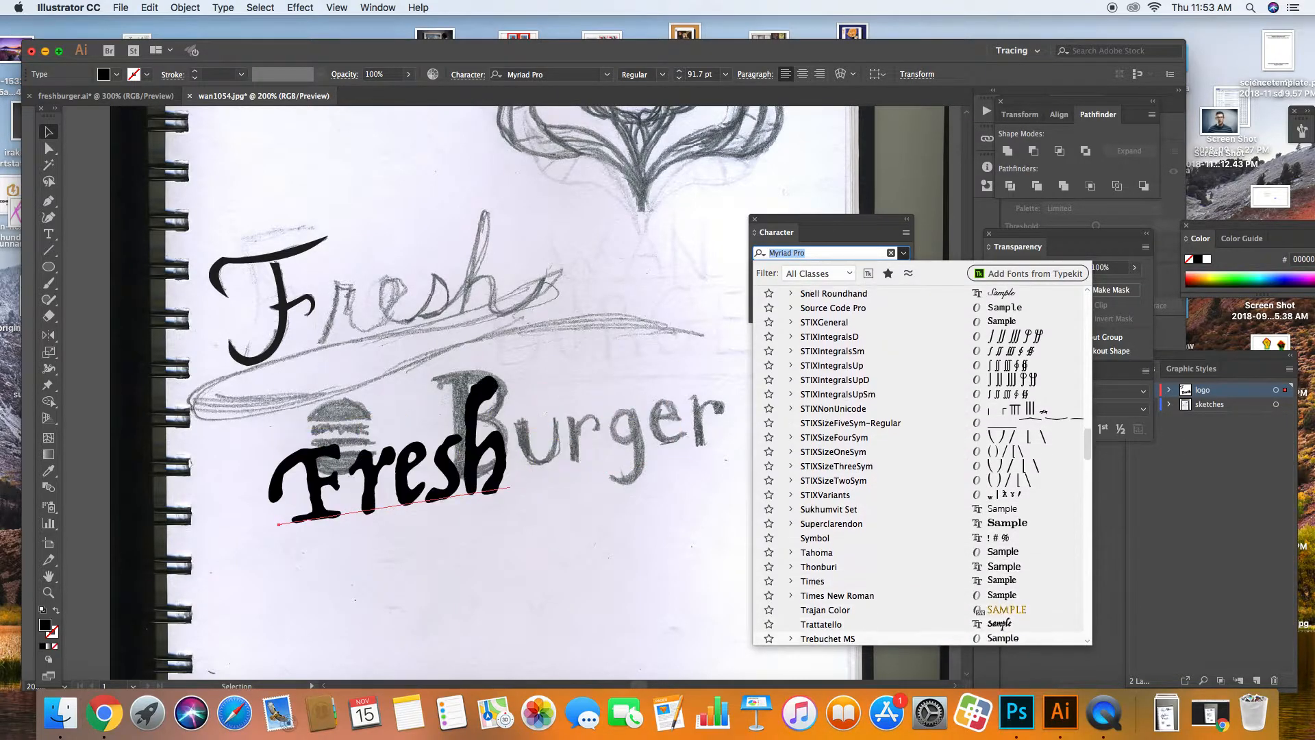
# Step: Step back up and scroll the font list, continuing to preview typefaces on Fresh
pyautogui.moveTo(1092, 440); pyautogui.dragTo(1049, 557)
pyautogui.press('Up')
pyautogui.press('Up')
pyautogui.press('Up')
pyautogui.press('Up')
pyautogui.press('Up')
pyautogui.press('Up')
pyautogui.press('Up')
pyautogui.press('Up')
pyautogui.press('Up')
pyautogui.press('Up')
pyautogui.press('Up')
pyautogui.press('Up')
pyautogui.press('Up')
pyautogui.press('Up')
pyautogui.press('Up')
pyautogui.press('Up')
pyautogui.press('Up')
pyautogui.press('Up')
pyautogui.press('Up')
pyautogui.press('Up')
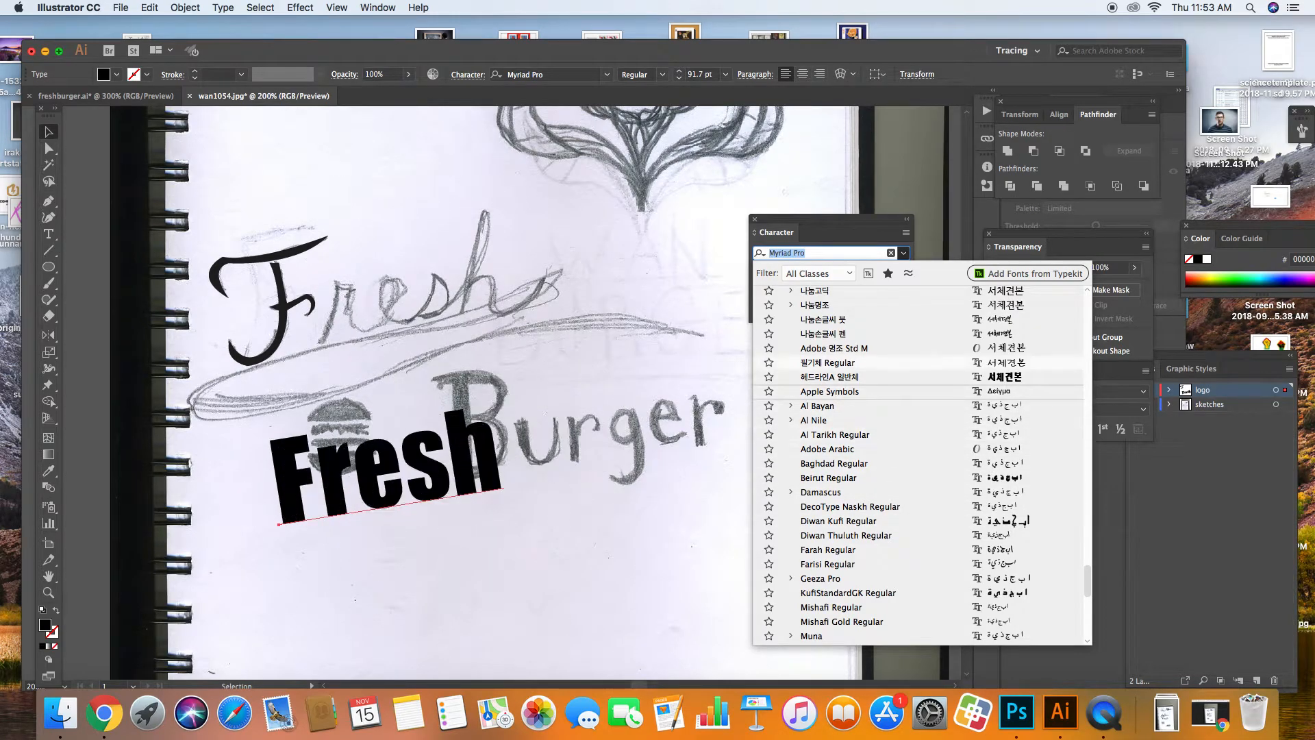
pyautogui.press('Up')
pyautogui.press('Up')
pyautogui.press('Up')
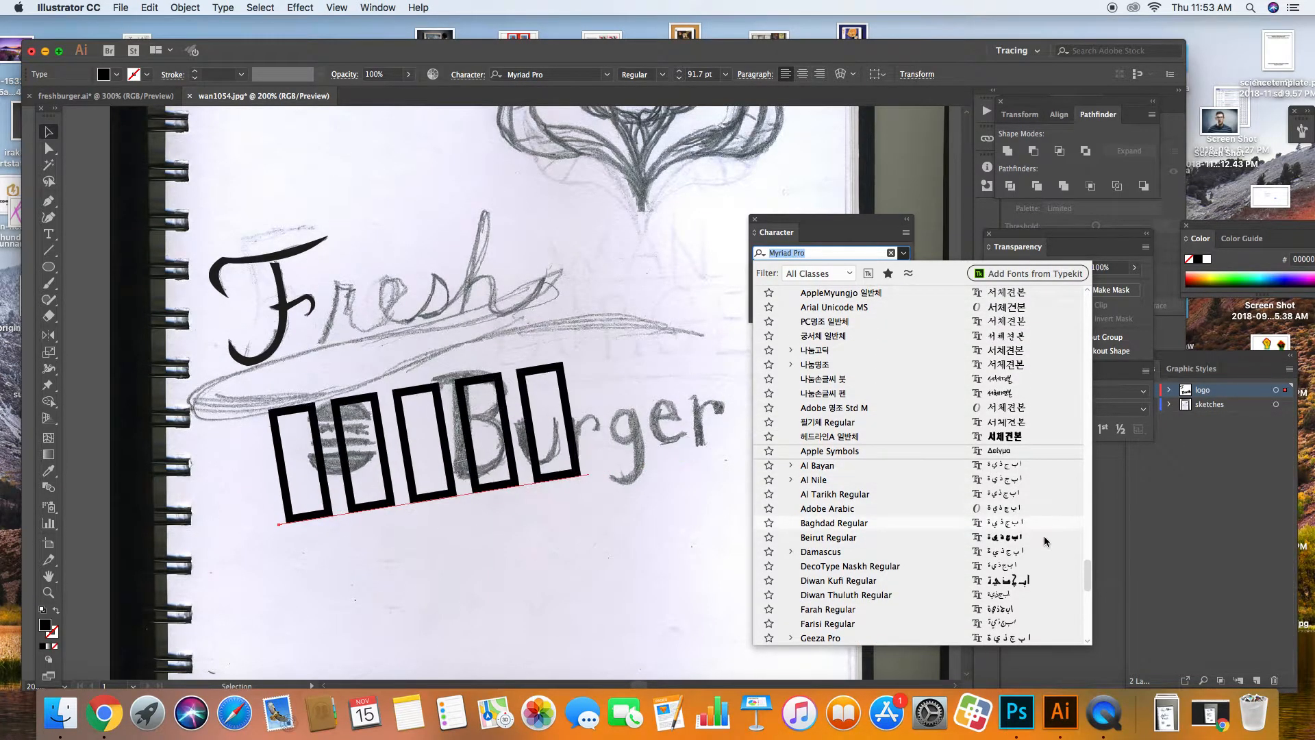
pyautogui.moveTo(1087, 568); pyautogui.dragTo(1080, 622)
pyautogui.moveTo(1079, 635); pyautogui.dragTo(1082, 593)
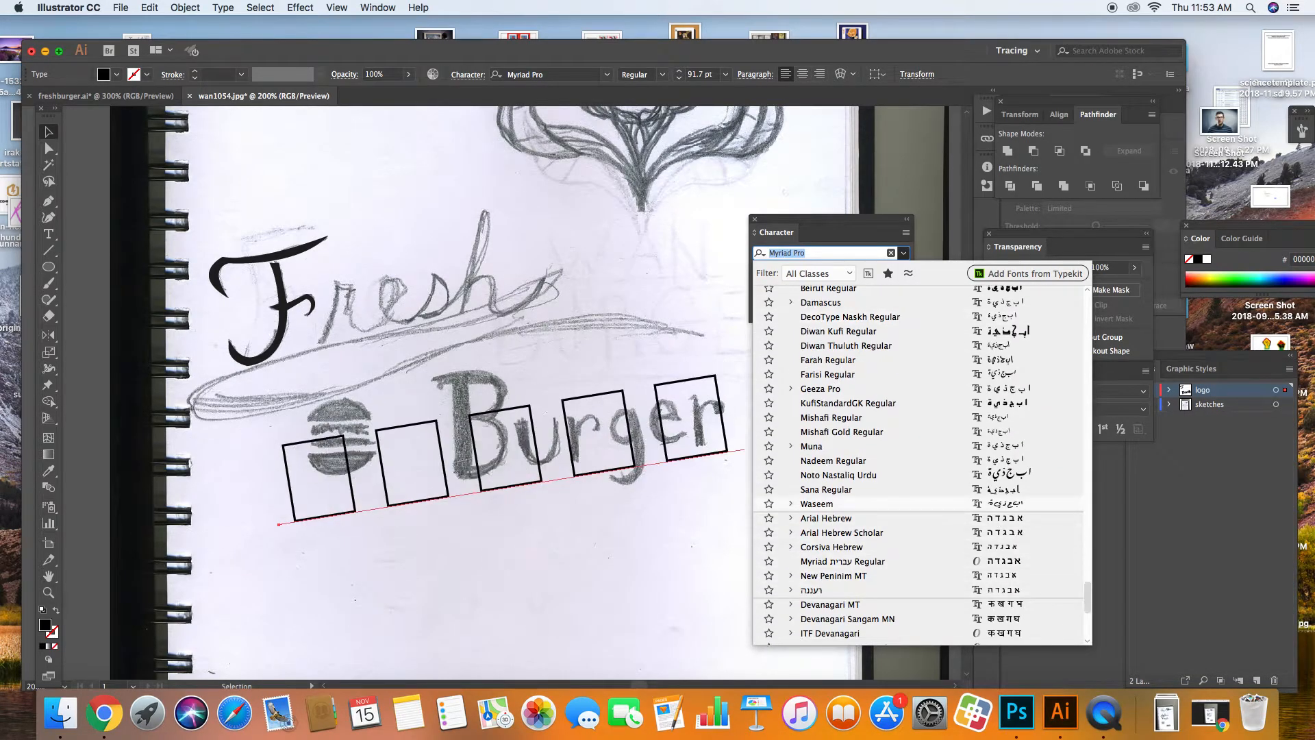
pyautogui.scroll(2, 917, 466)
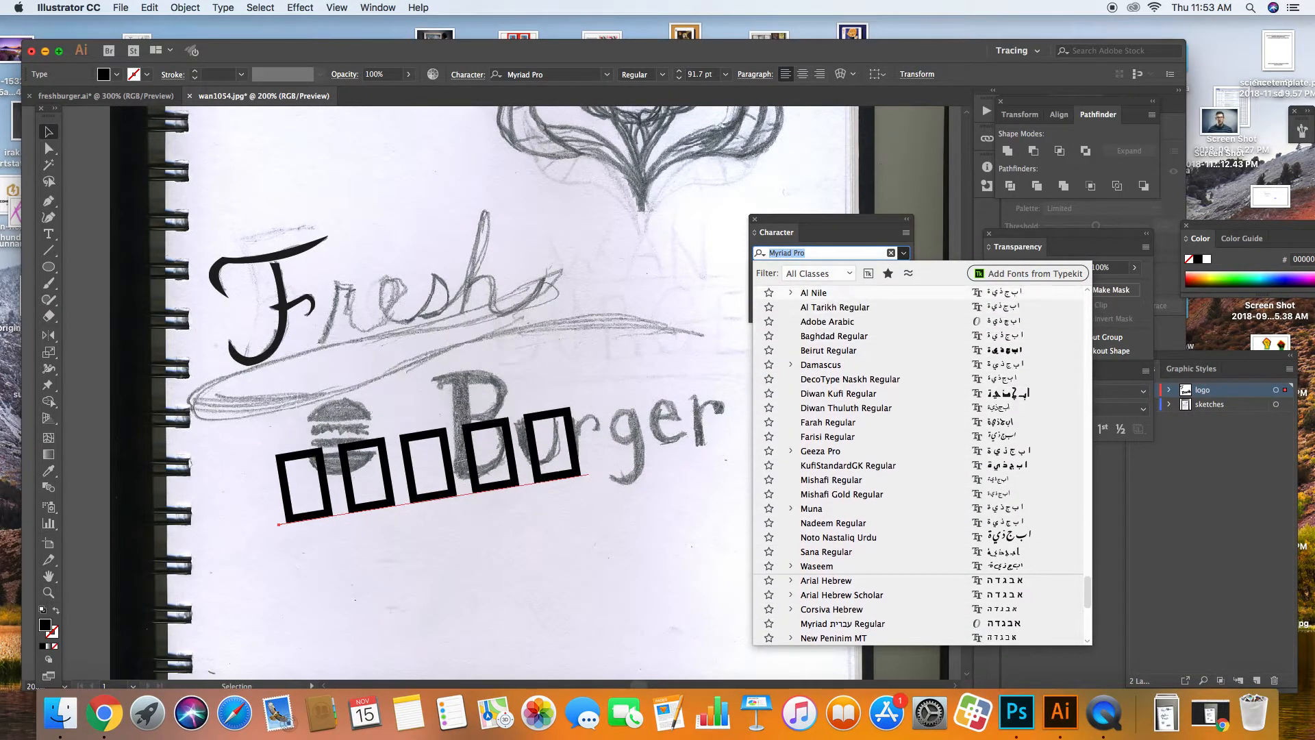
pyautogui.scroll(5, 893, 596)
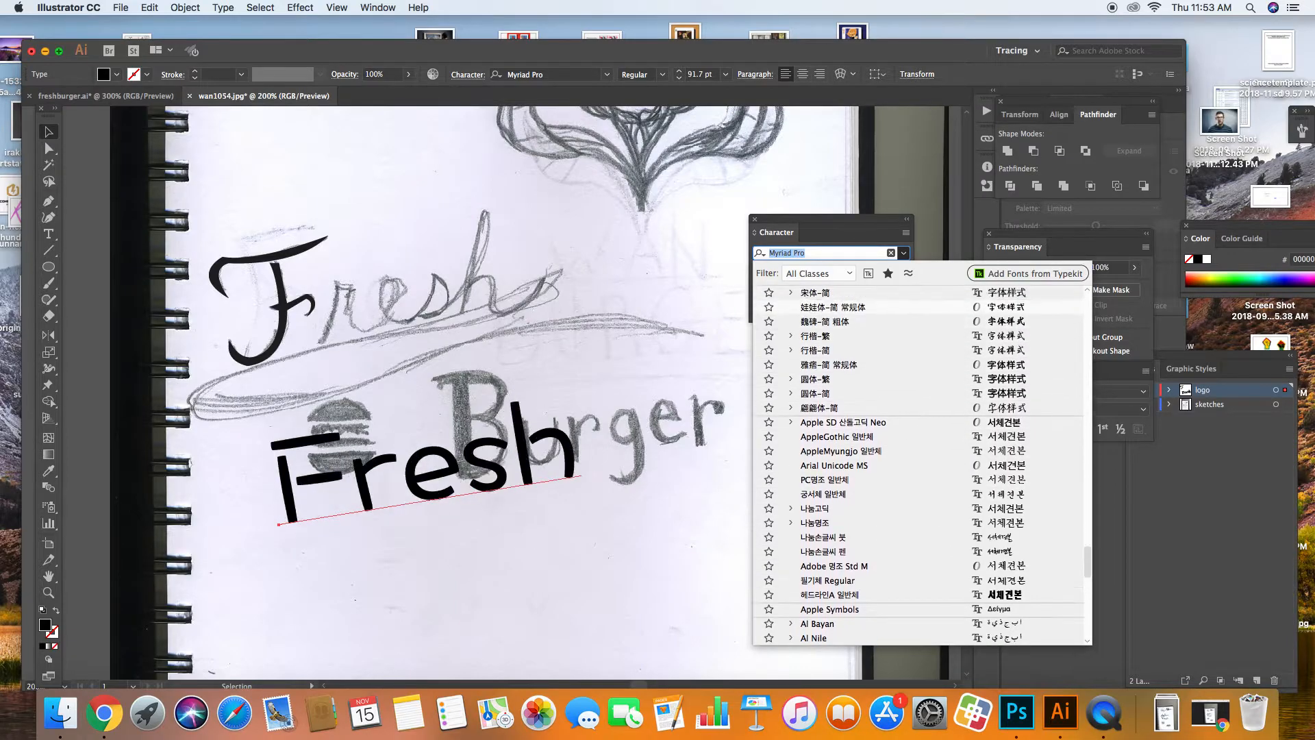
pyautogui.scroll(5, 921, 465)
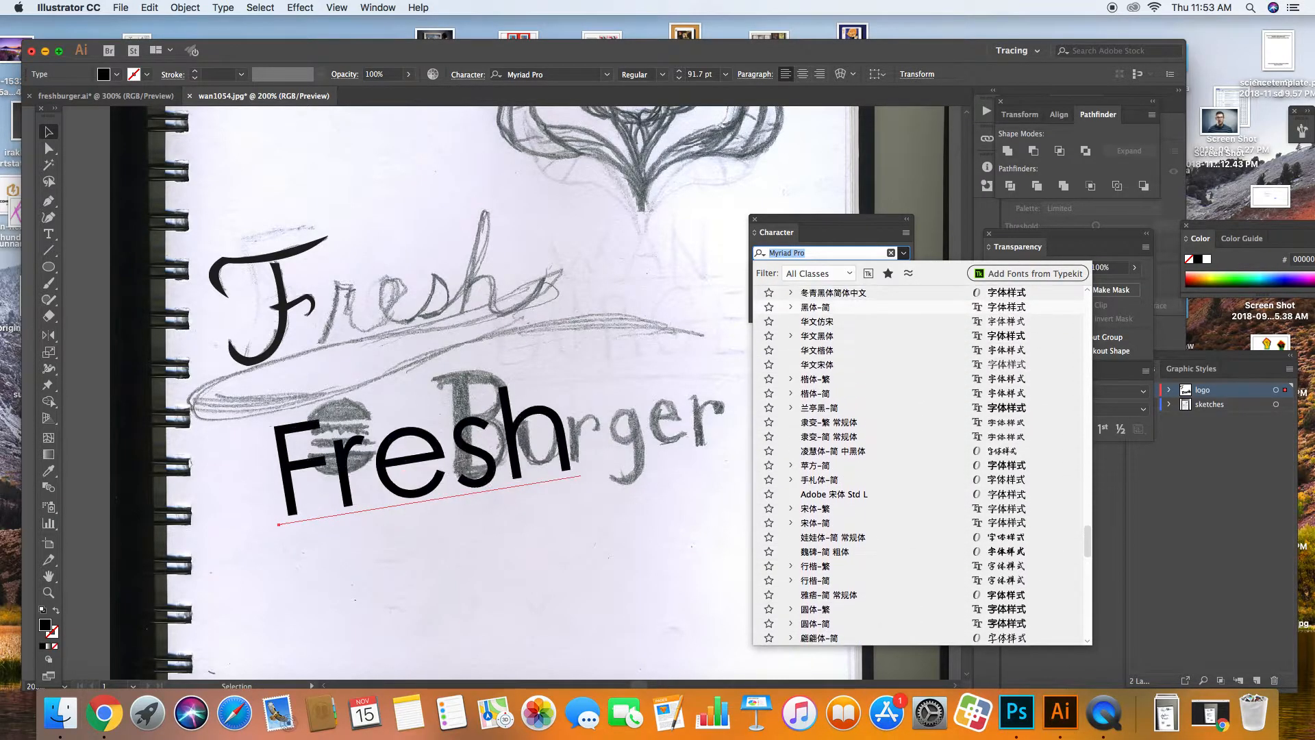
pyautogui.scroll(2, 890, 335)
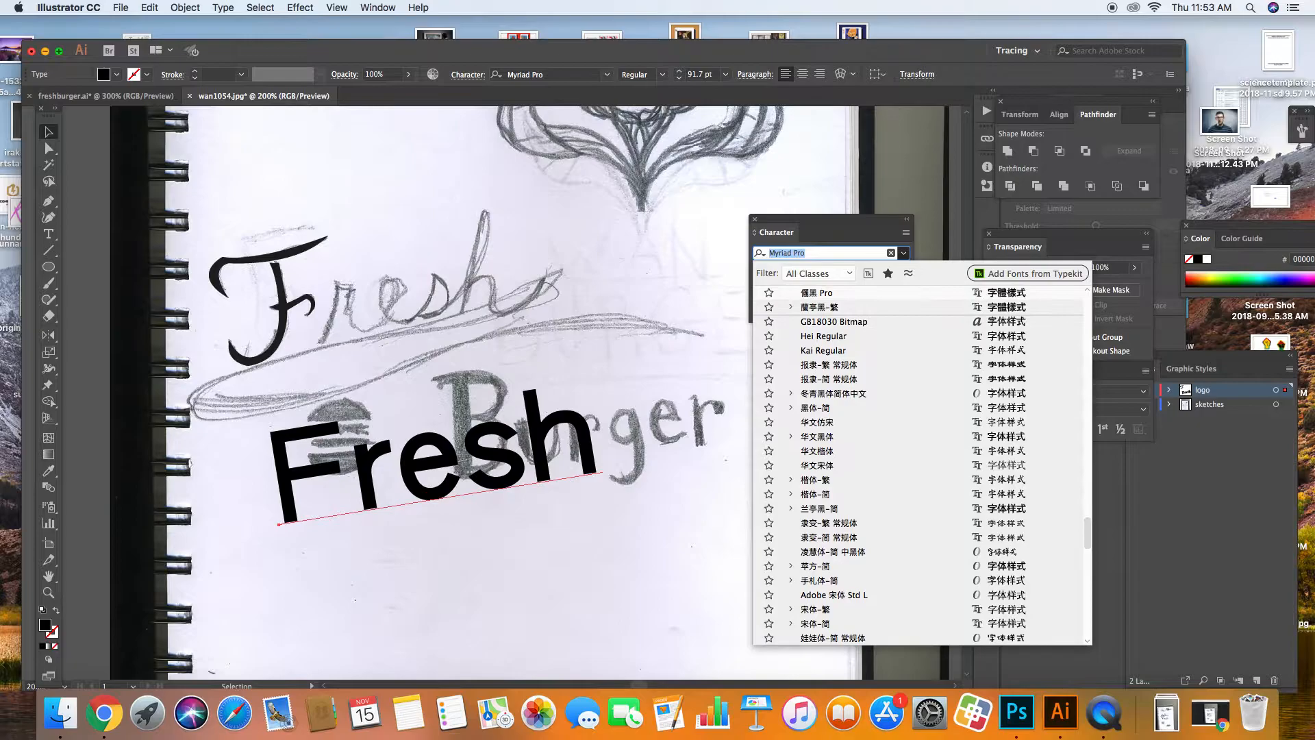
pyautogui.scroll(3, 890, 335)
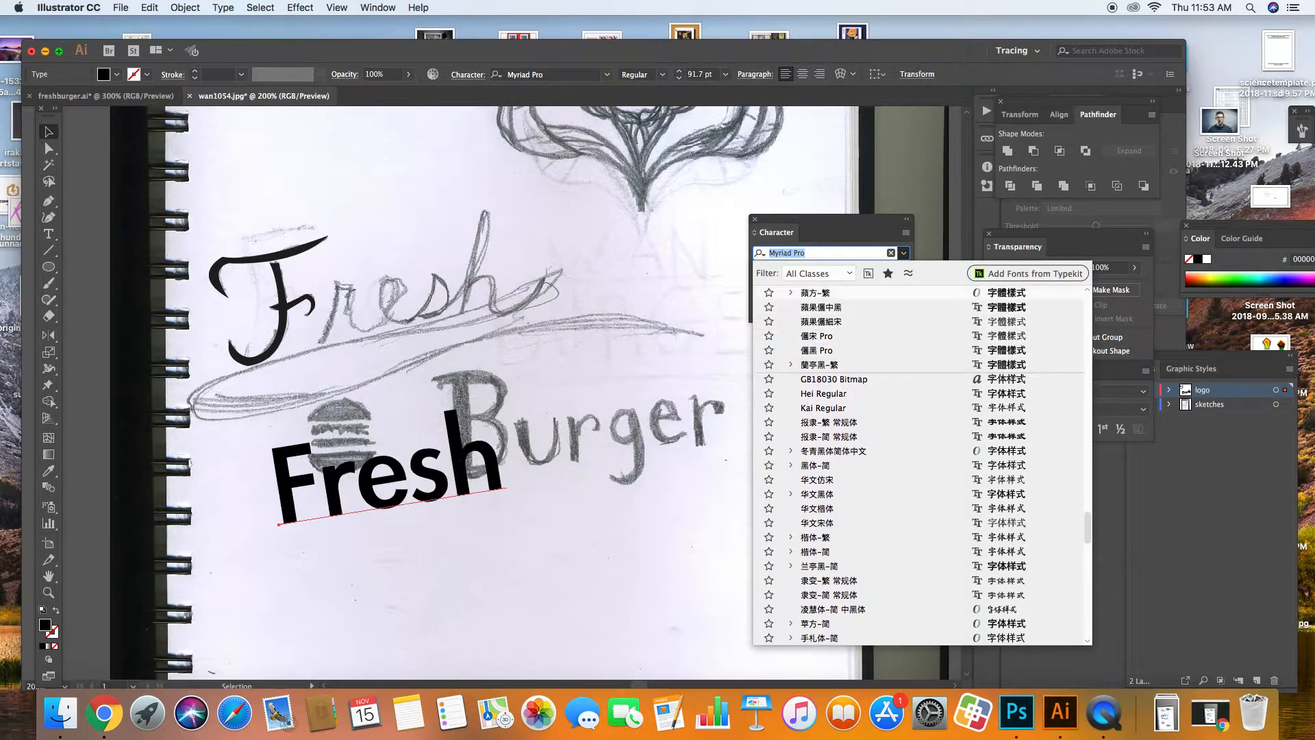
pyautogui.scroll(3, 1084, 513)
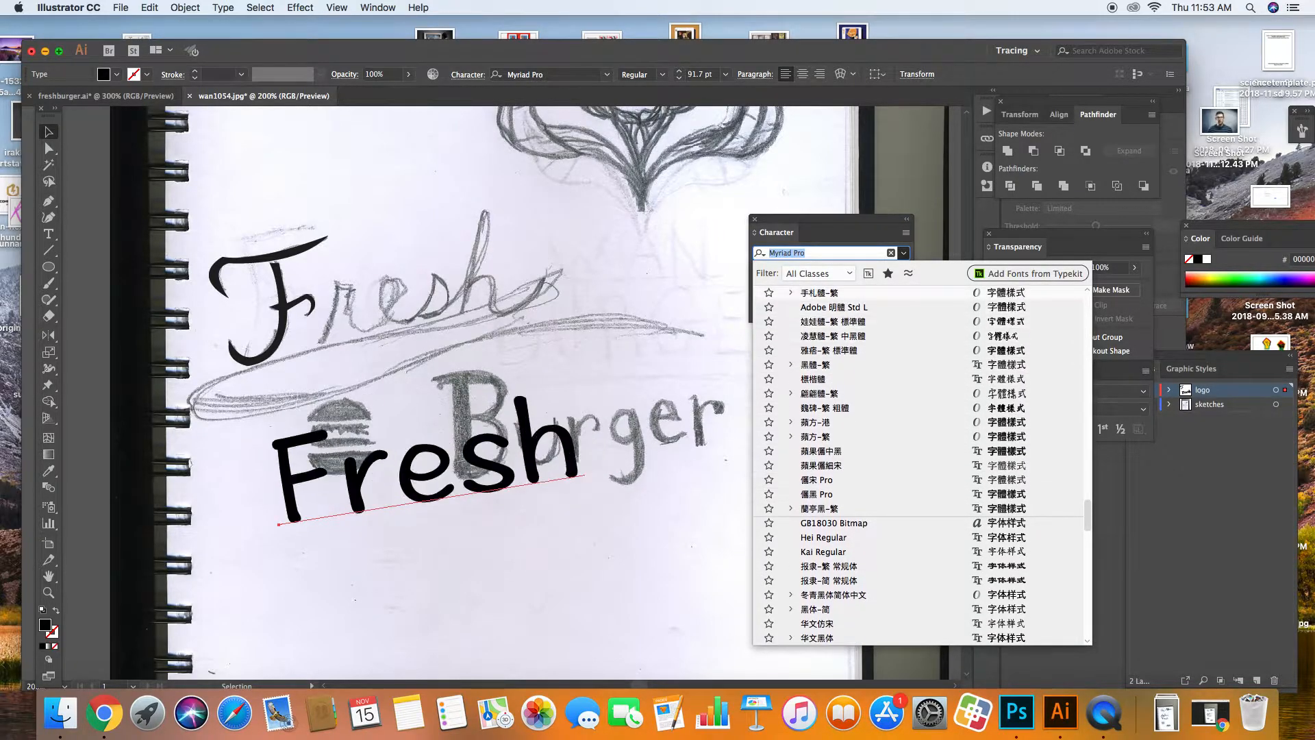
pyautogui.moveTo(1086, 513); pyautogui.dragTo(1089, 432)
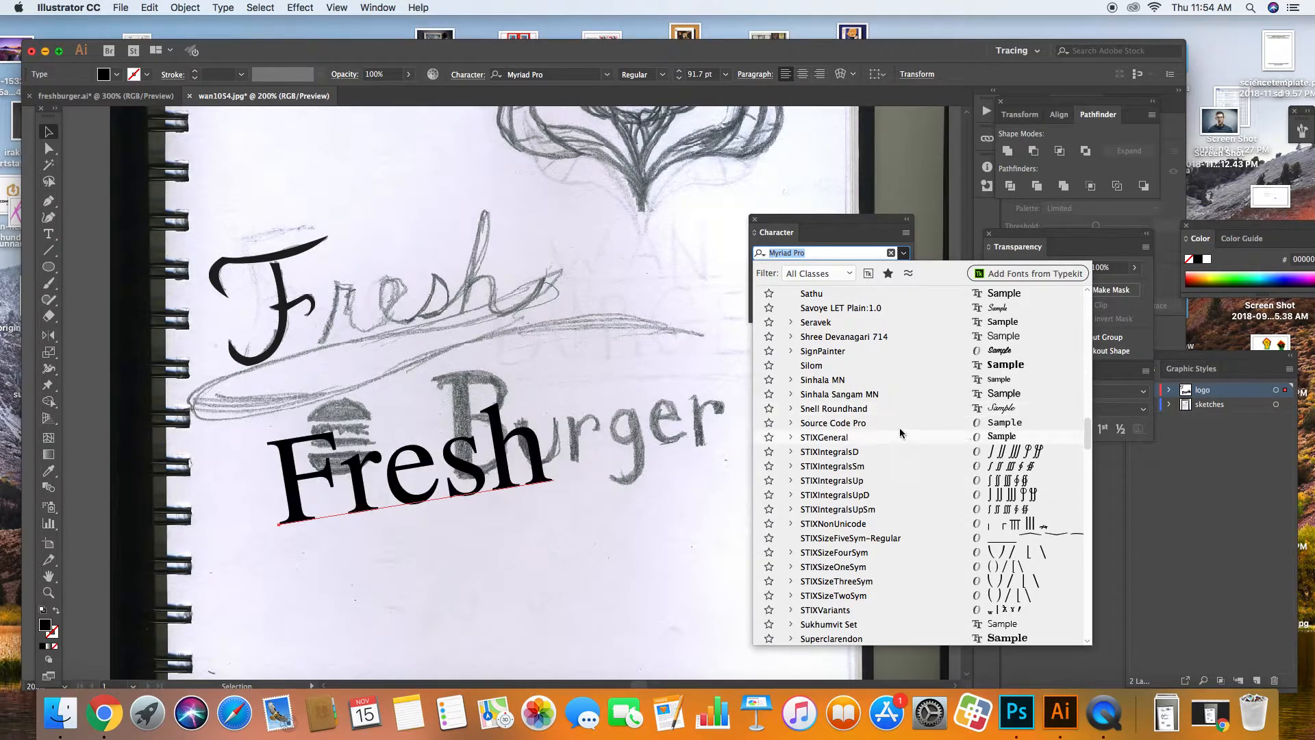
# Step: Set Fresh in Snell Roundhand and tilt it further counter-clockwise
pyautogui.click(839, 410)
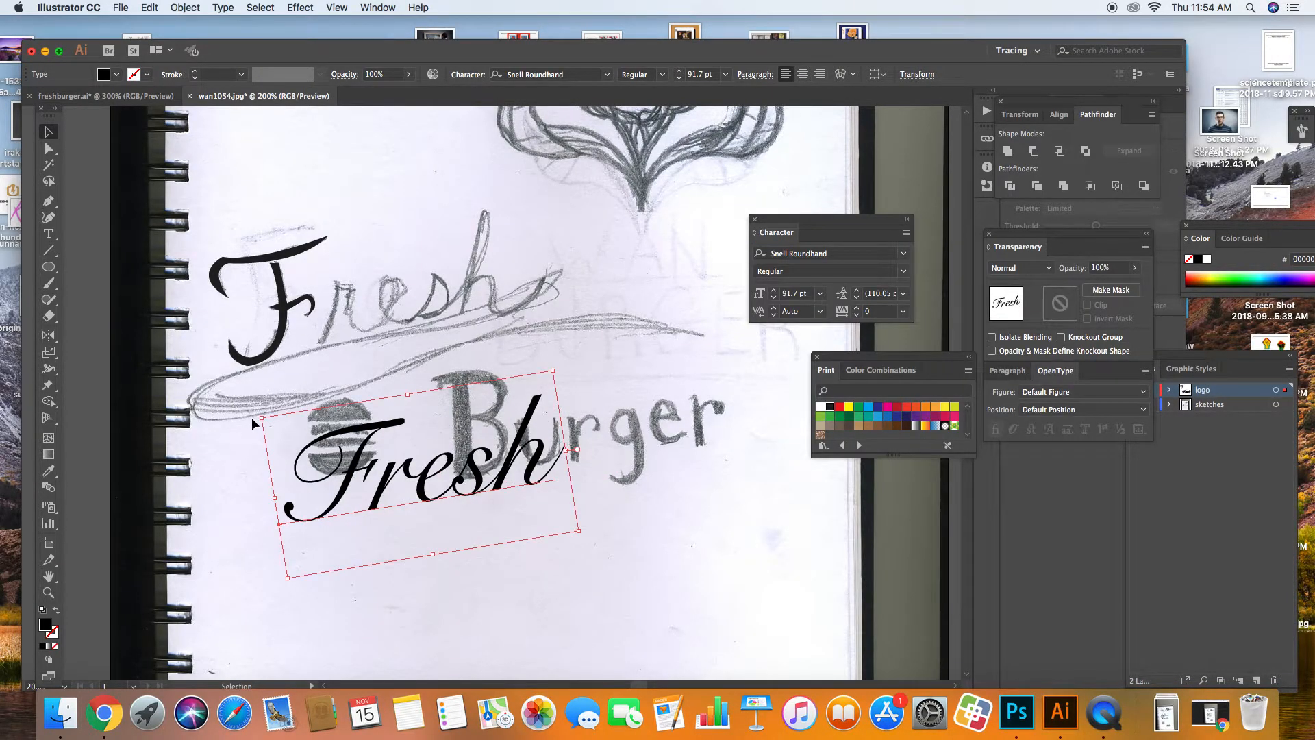
pyautogui.moveTo(257, 419); pyautogui.dragTo(258, 431)
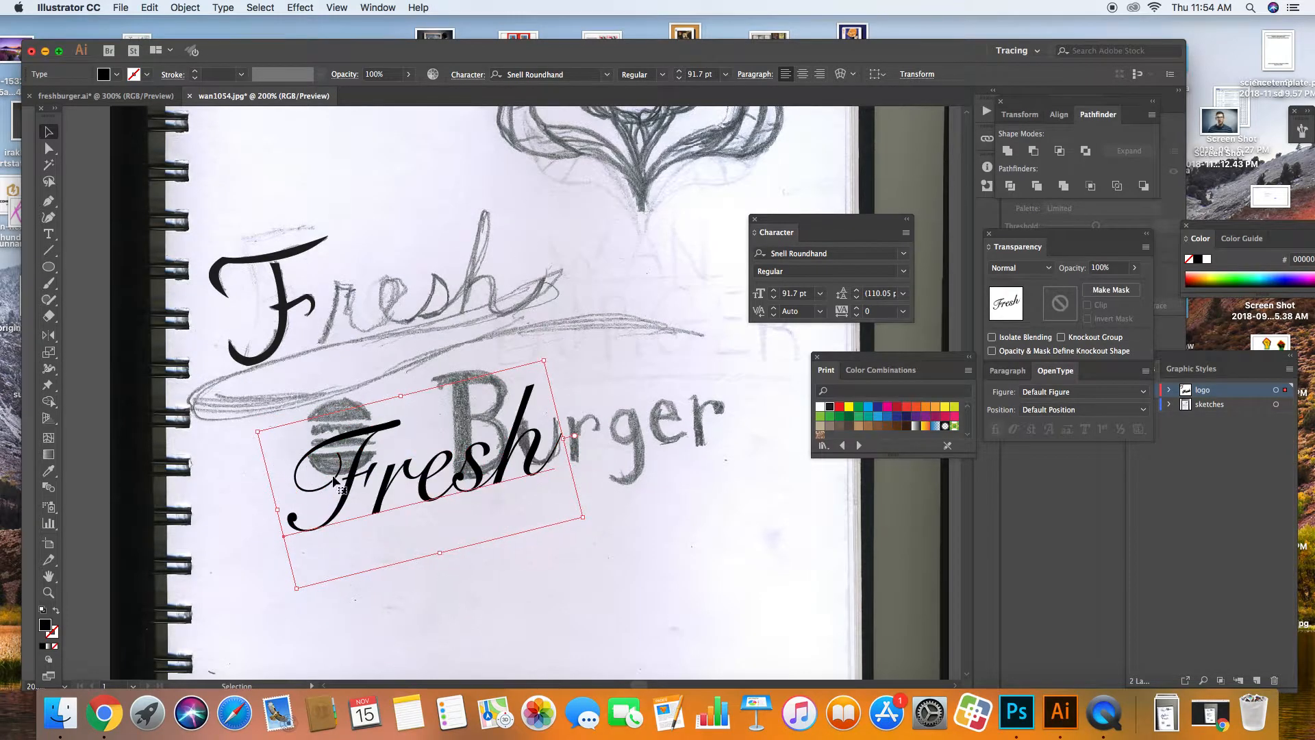
pyautogui.moveTo(349, 478); pyautogui.dragTo(316, 428)
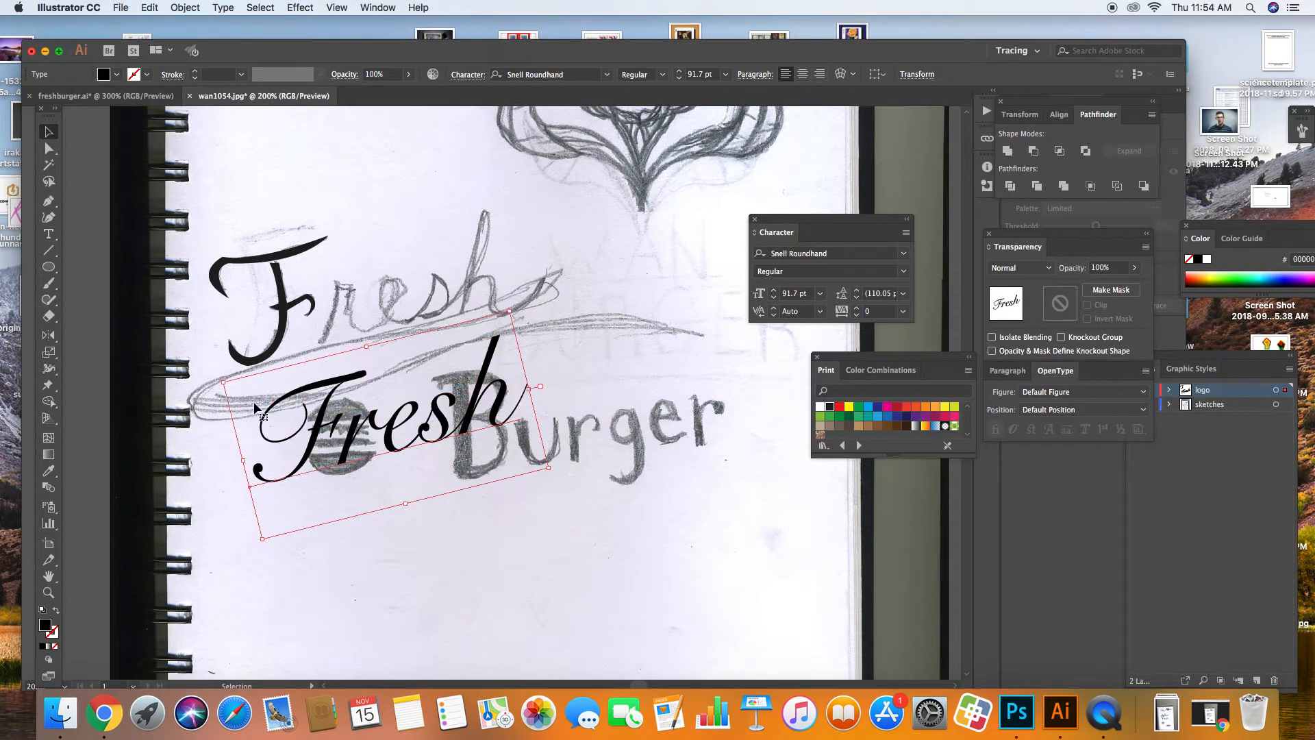
pyautogui.moveTo(212, 381); pyautogui.dragTo(217, 395)
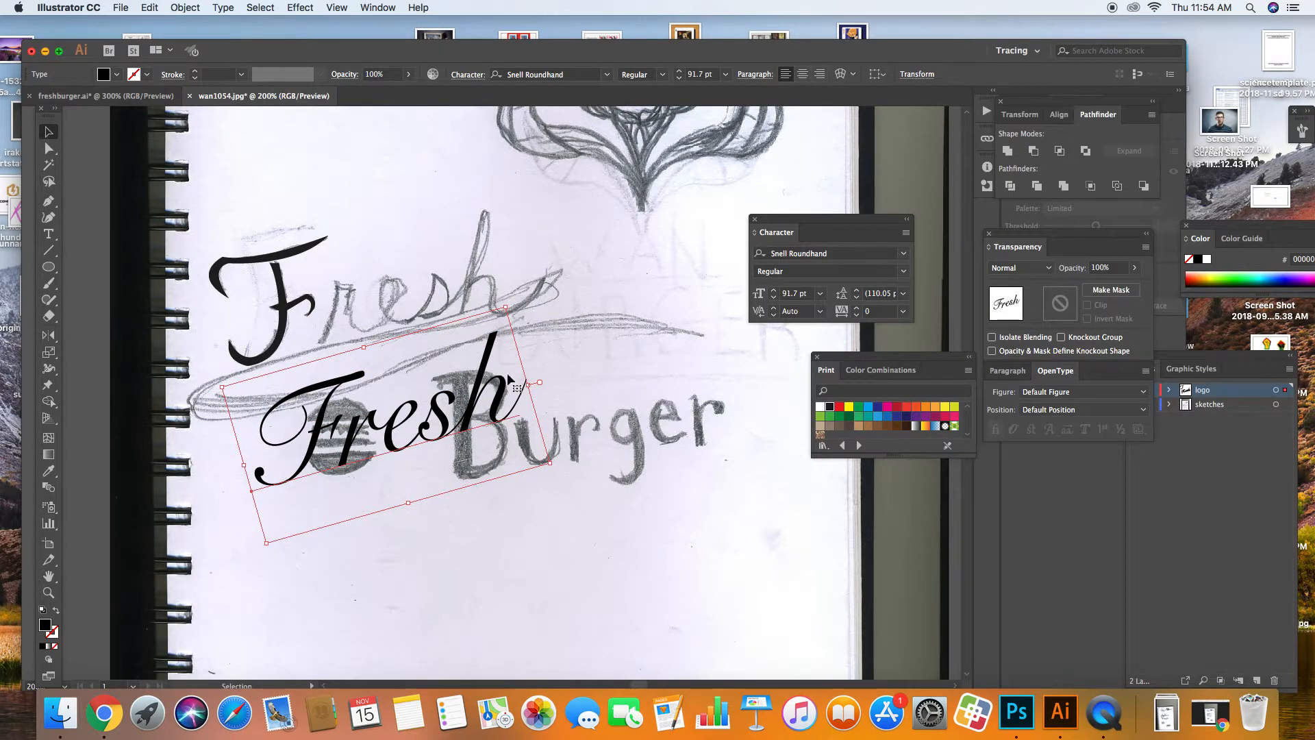
# Step: Move Fresh up and fine-tune its tilt and position over the sketched lettering
pyautogui.moveTo(331, 422); pyautogui.dragTo(291, 186)
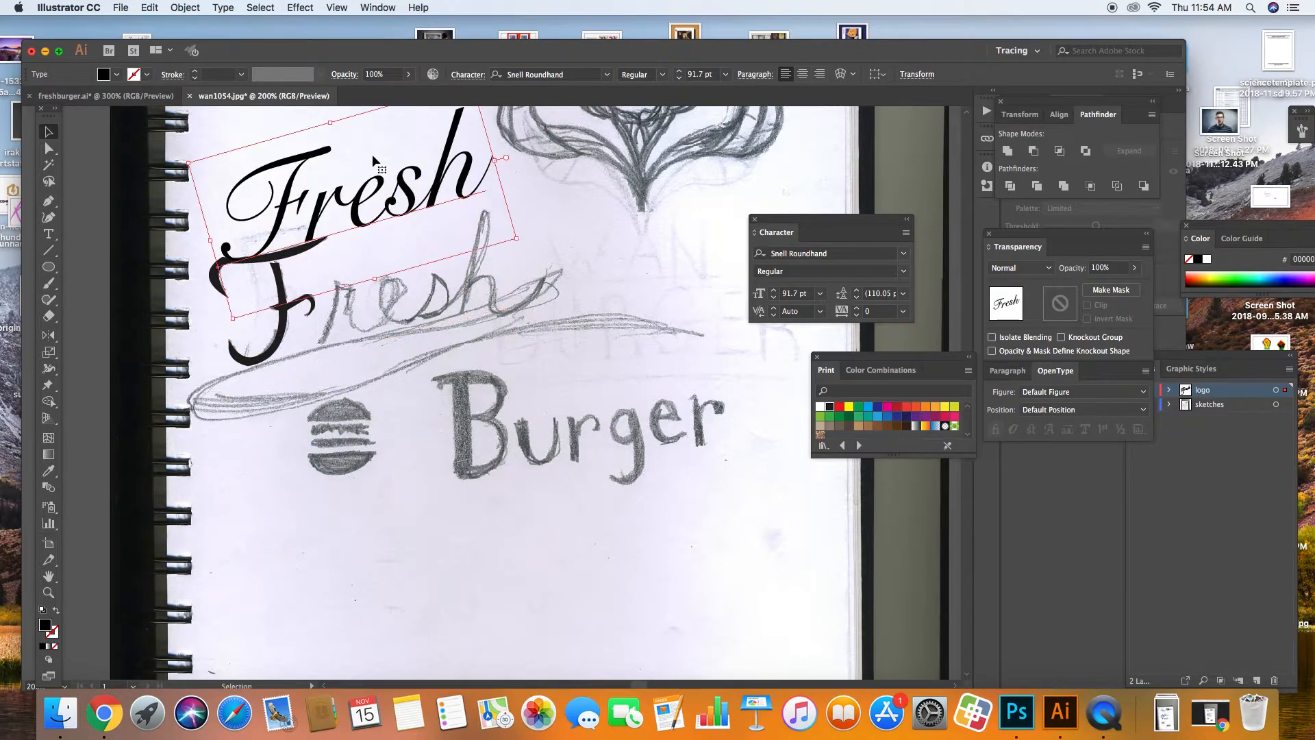
pyautogui.click(534, 187)
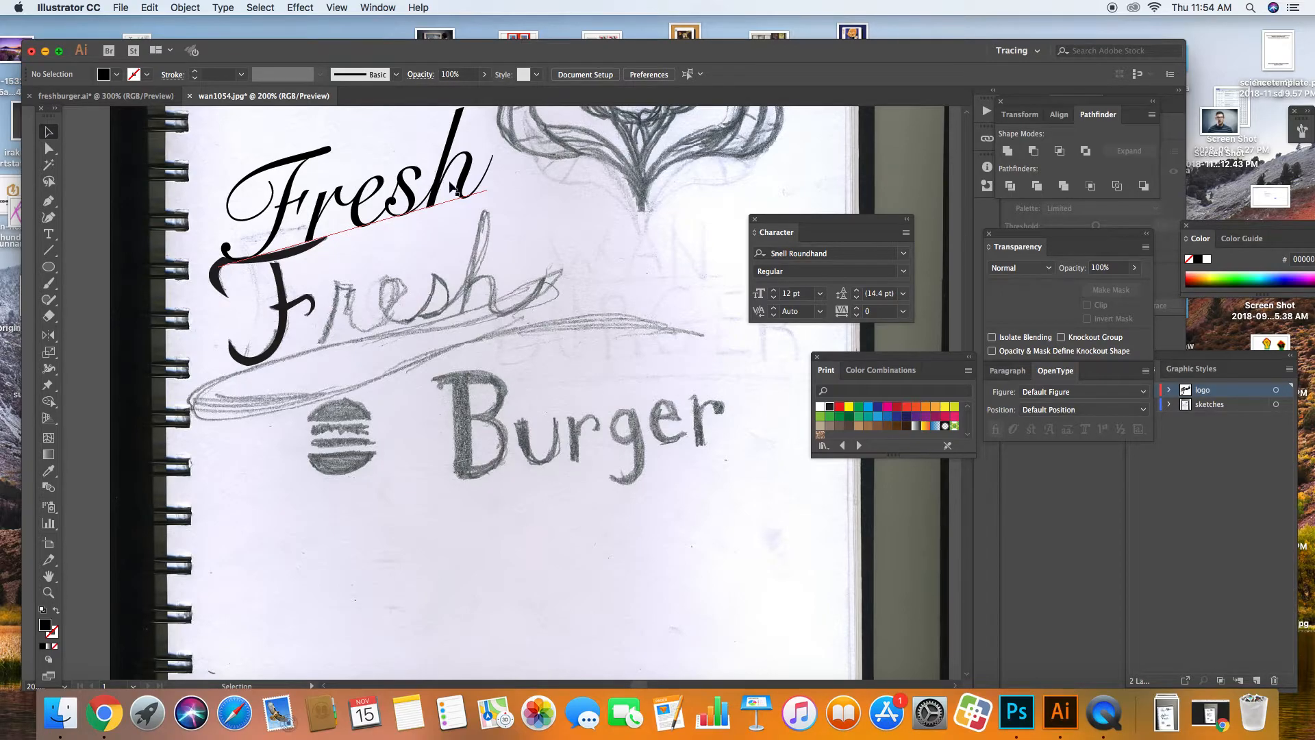
pyautogui.moveTo(387, 178); pyautogui.dragTo(391, 192)
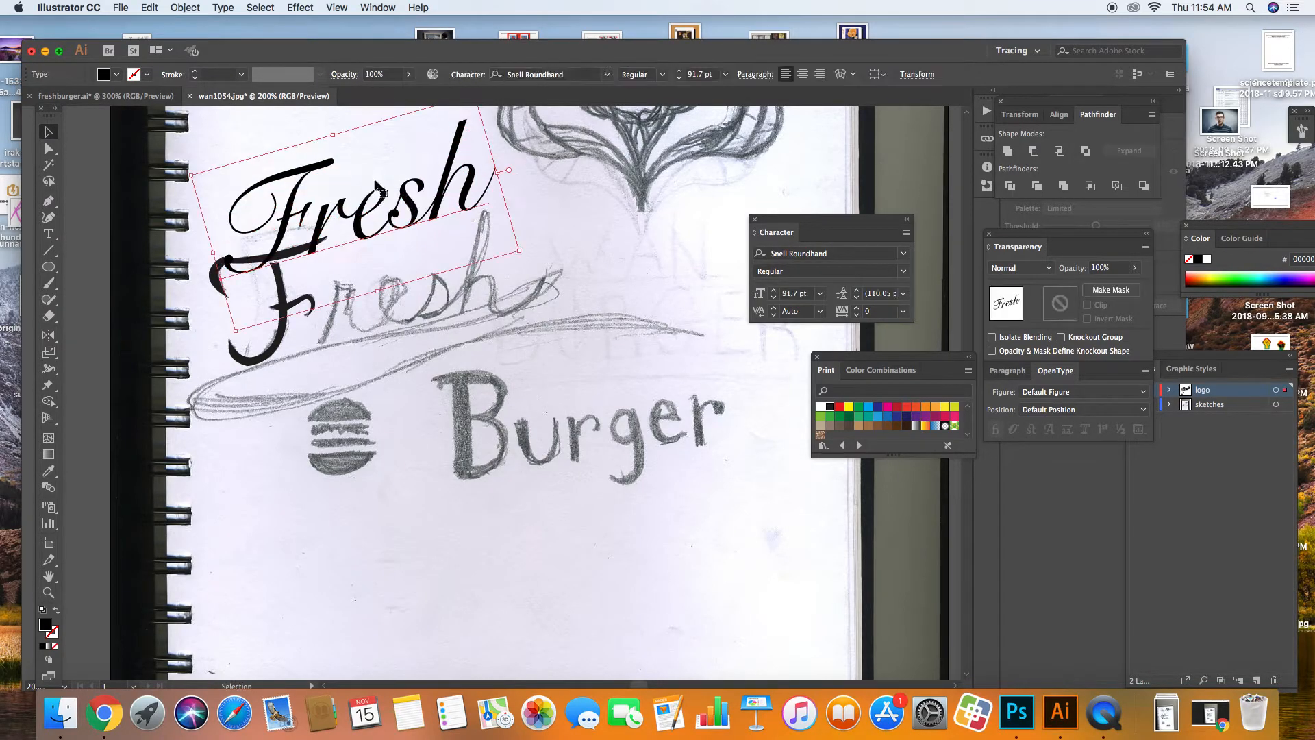
pyautogui.moveTo(184, 172); pyautogui.dragTo(184, 170)
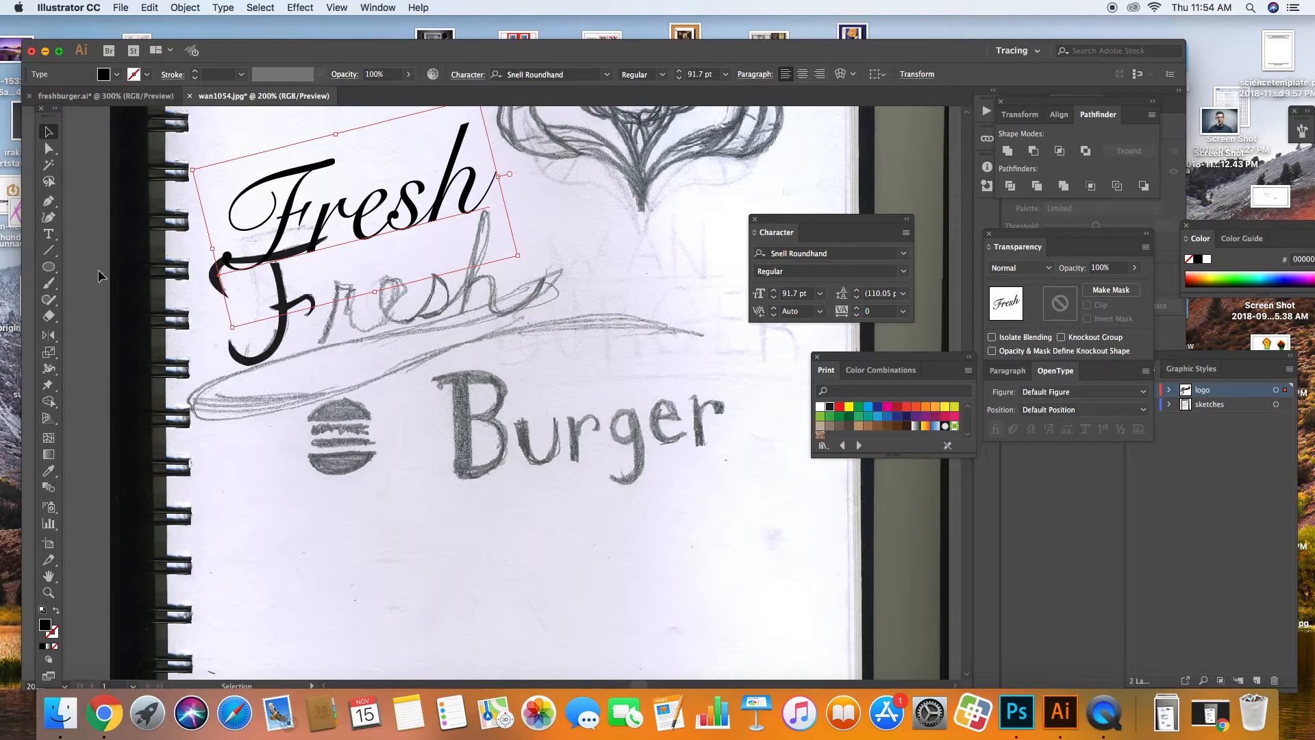
pyautogui.moveTo(285, 219)
pyautogui.mouseDown()
pyautogui.moveTo(307, 311)
pyautogui.moveTo(312, 298)
pyautogui.moveTo(425, 297)
pyautogui.mouseUp()
# Step: Delete the traced black F, then move, enlarge and rotate Fresh about 10° to match the sketch
pyautogui.click(310, 308)
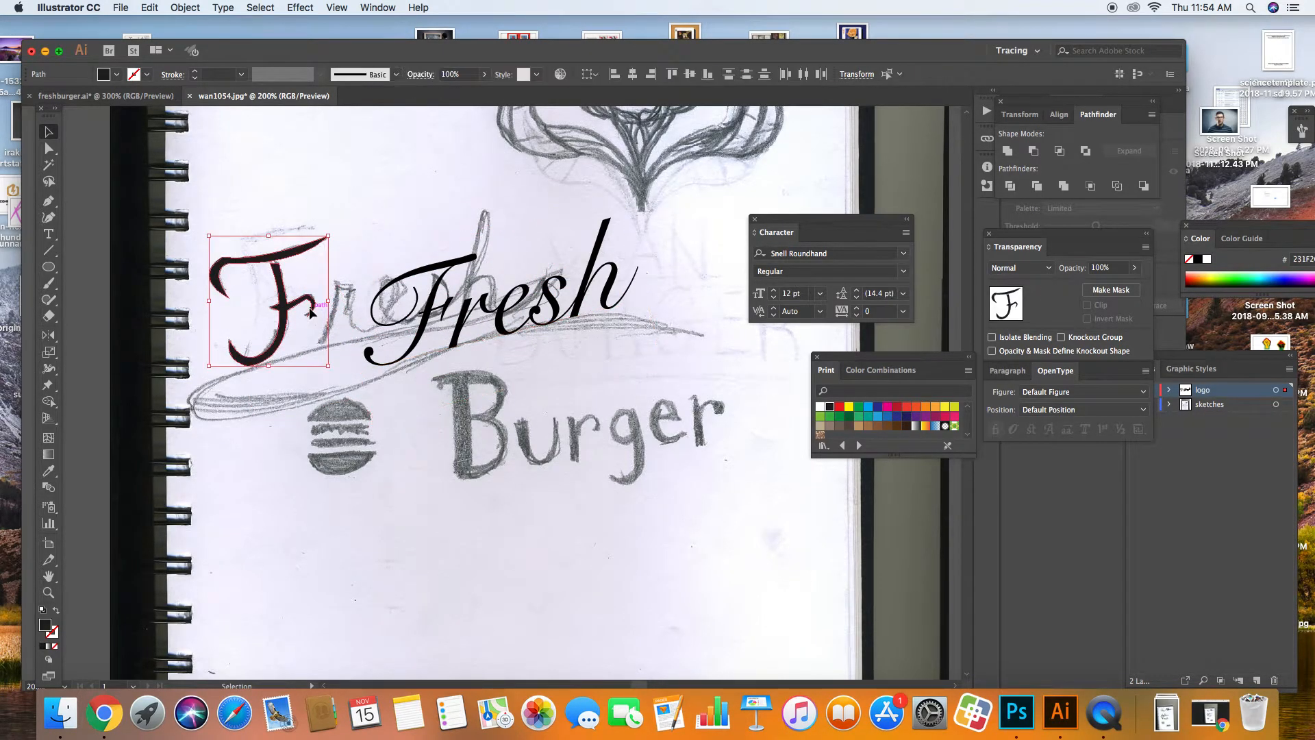
pyautogui.press('Delete')
pyautogui.moveTo(423, 320); pyautogui.dragTo(281, 315)
pyautogui.moveTo(188, 265); pyautogui.dragTo(173, 245)
pyautogui.moveTo(259, 315); pyautogui.dragTo(272, 317)
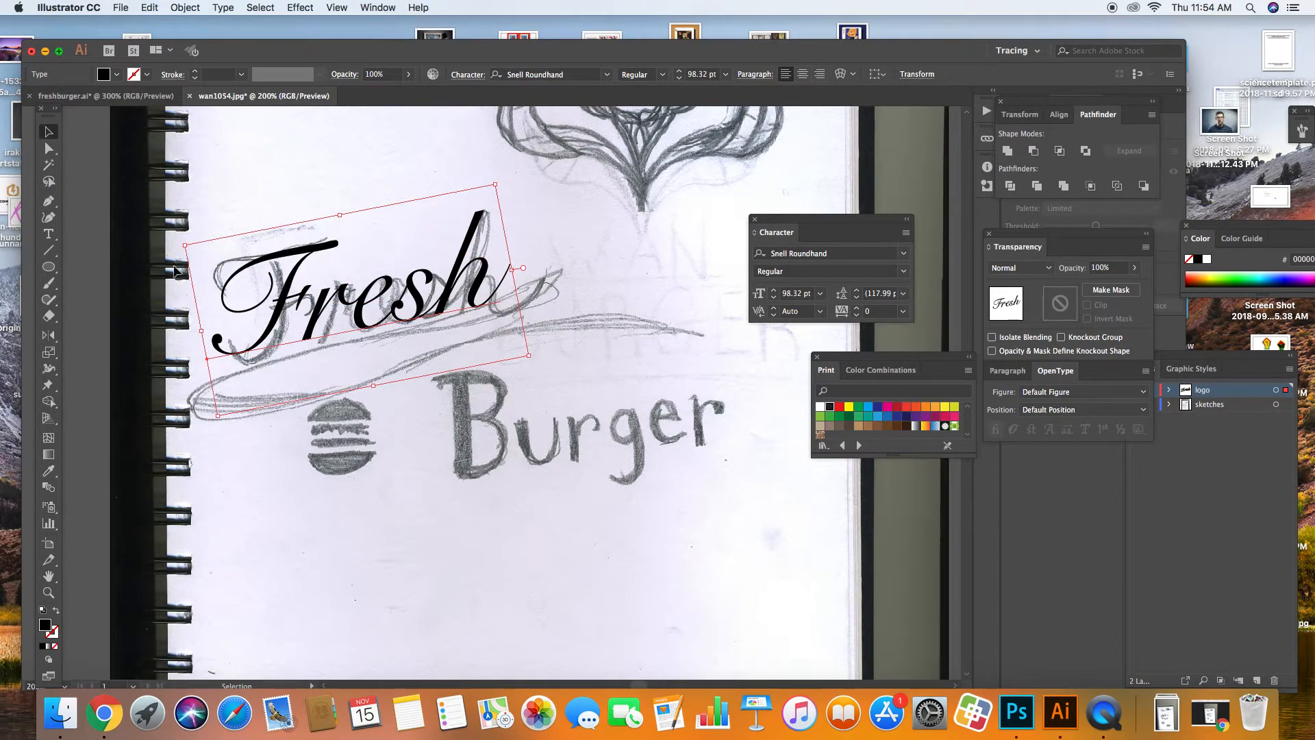
pyautogui.moveTo(174, 241); pyautogui.dragTo(177, 249)
pyautogui.click(164, 226)
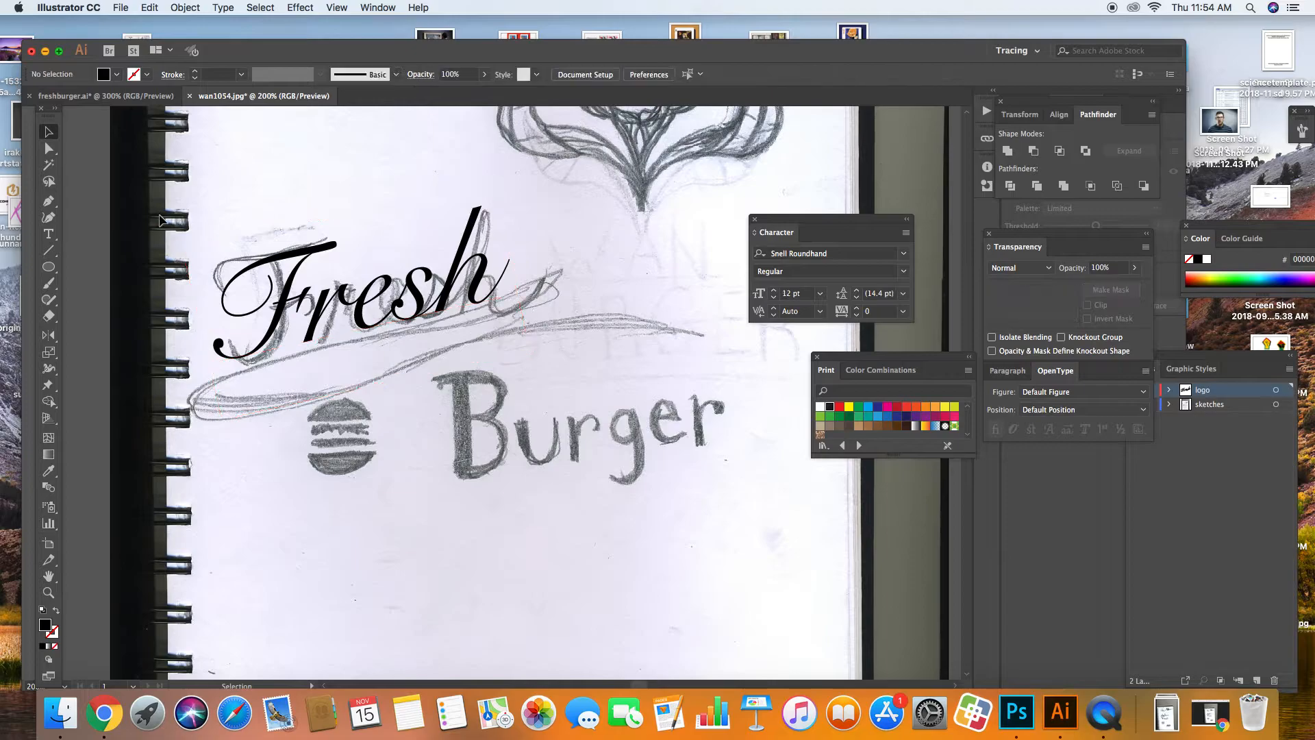
# Step: Start a Pen swash path curving off the end of the h
pyautogui.click(49, 201)
pyautogui.click(493, 289)
pyautogui.moveTo(564, 244); pyautogui.dragTo(611, 271)
# Step: Restart the swash at the h's end with a first curved segment shown as a stroke
pyautogui.press('super+z')
pyautogui.press('super+z')
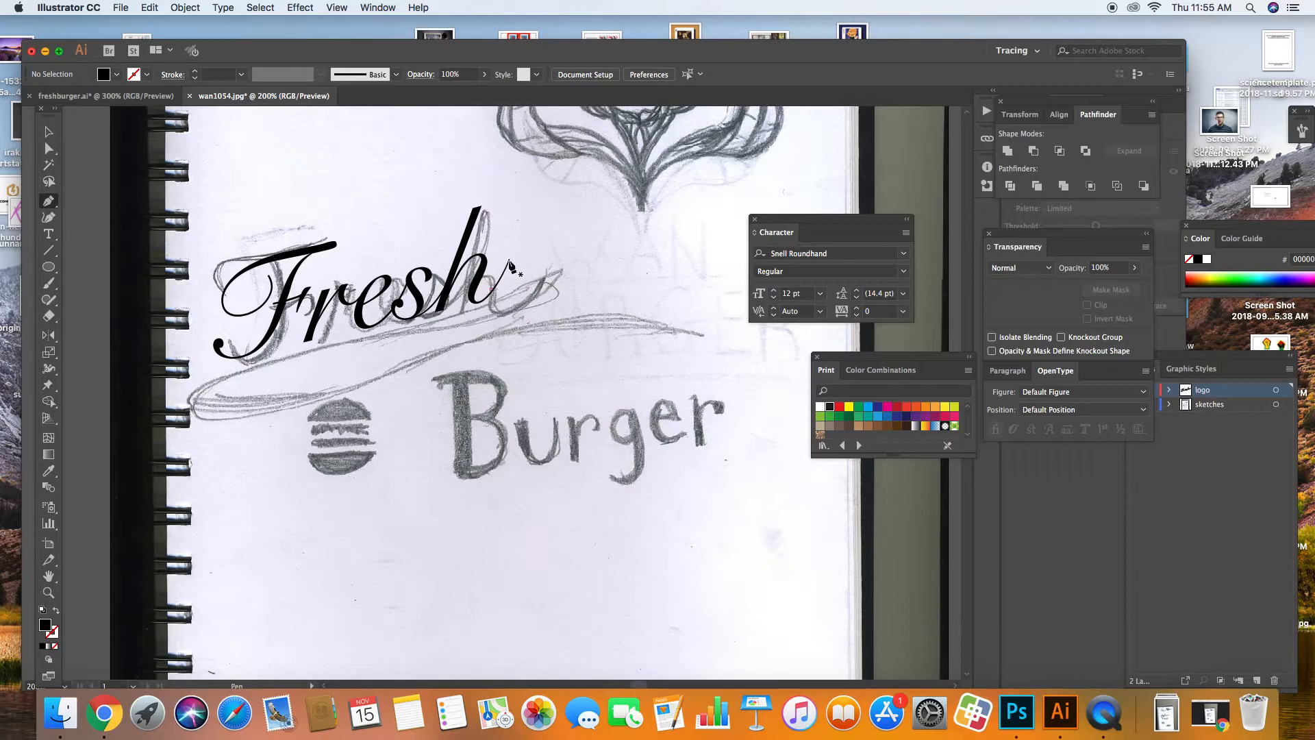
pyautogui.click(509, 260)
pyautogui.moveTo(576, 251); pyautogui.dragTo(603, 271)
pyautogui.click(574, 250)
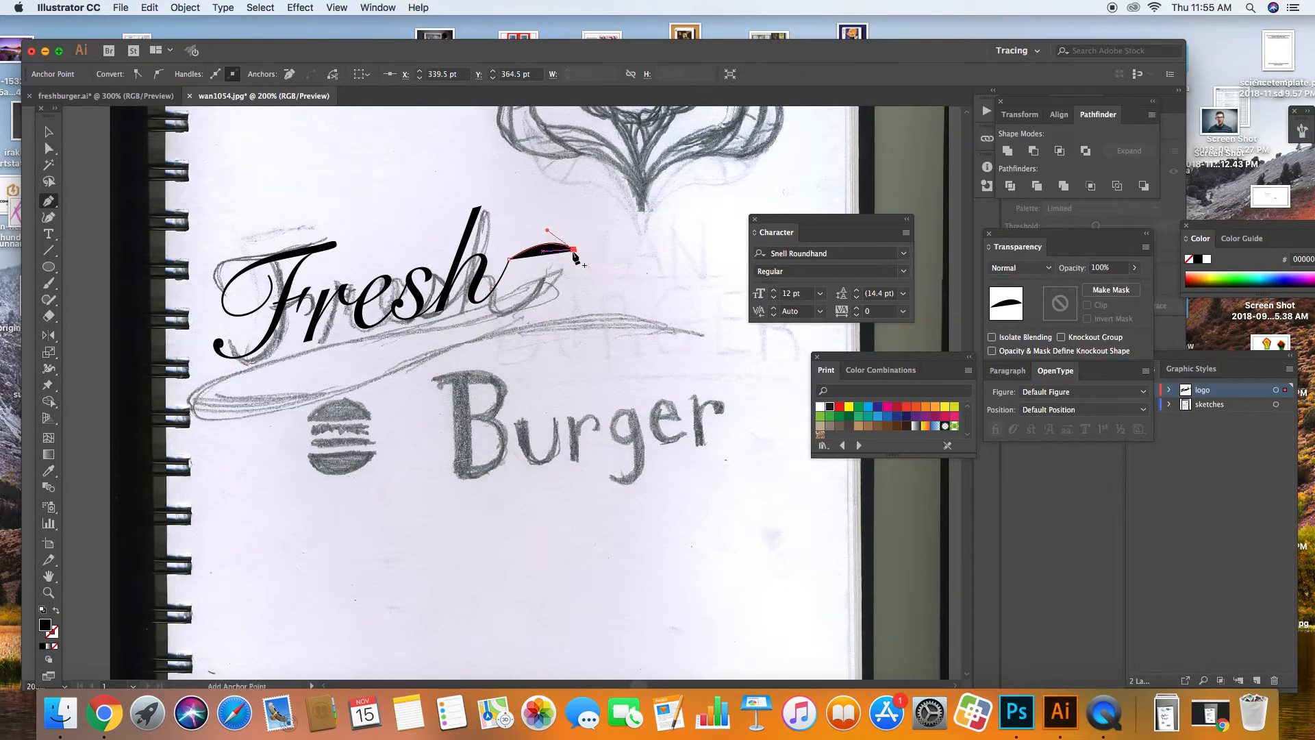
pyautogui.press('super+z')
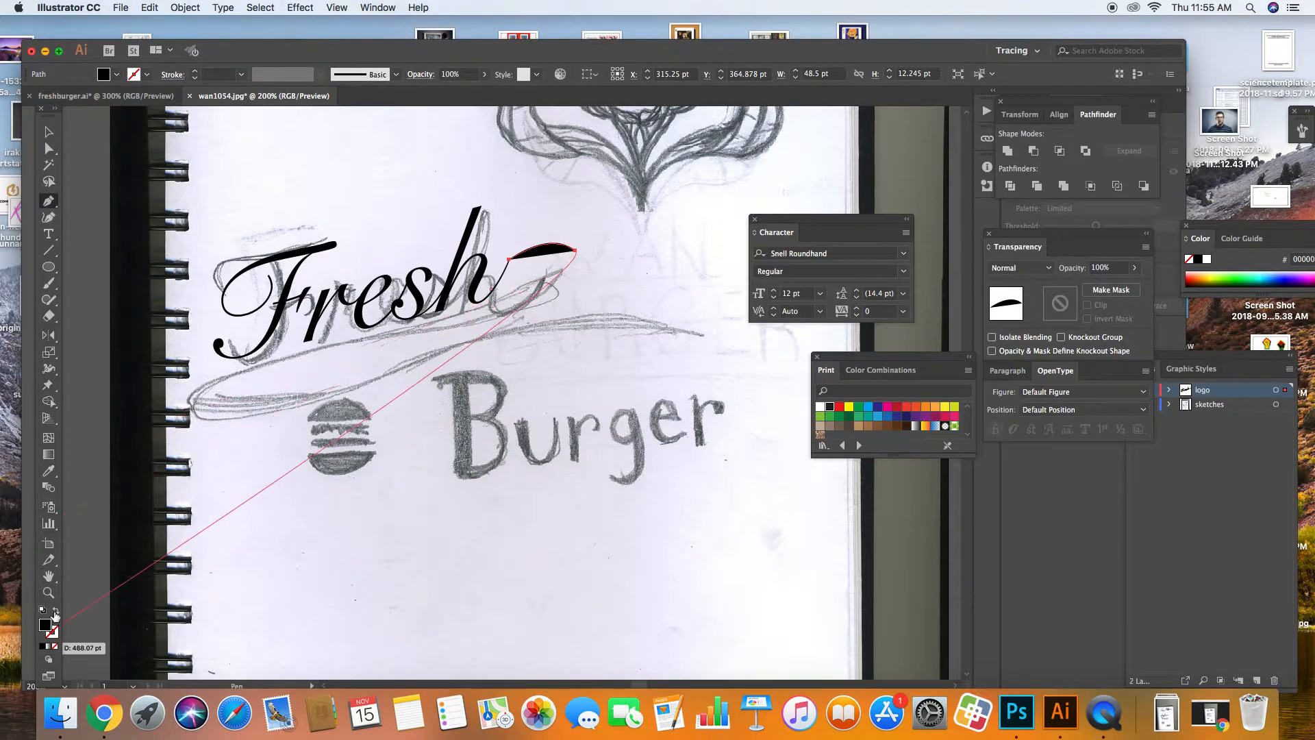
pyautogui.click(56, 610)
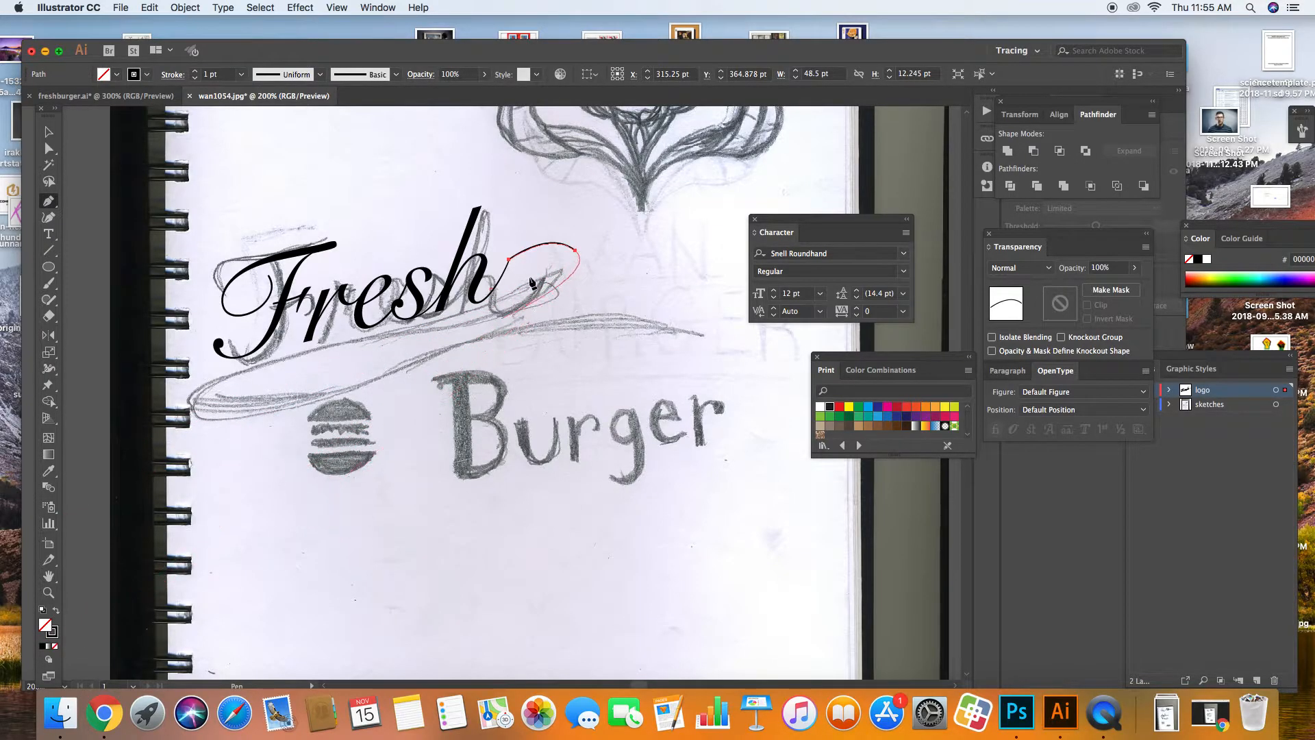
# Step: Extend the swash with curves sweeping down and left beneath Fresh
pyautogui.click(575, 250)
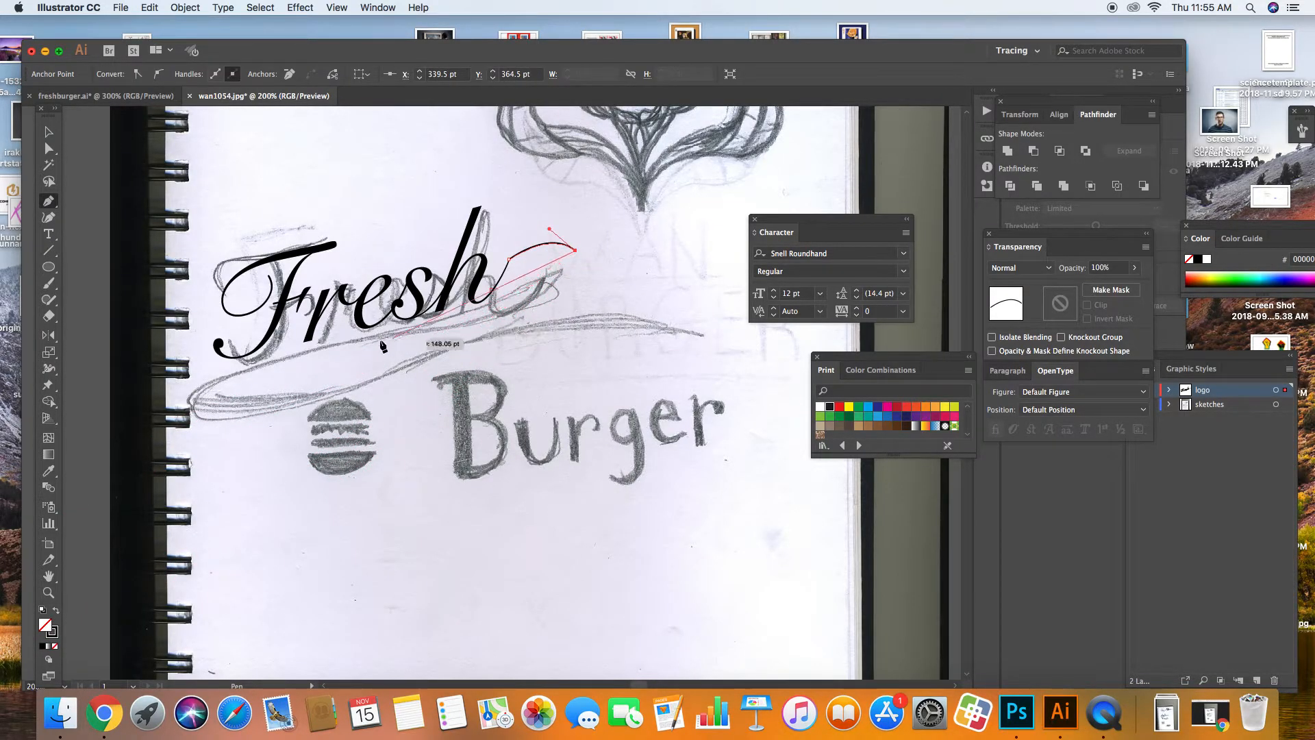
pyautogui.moveTo(209, 350); pyautogui.dragTo(134, 370)
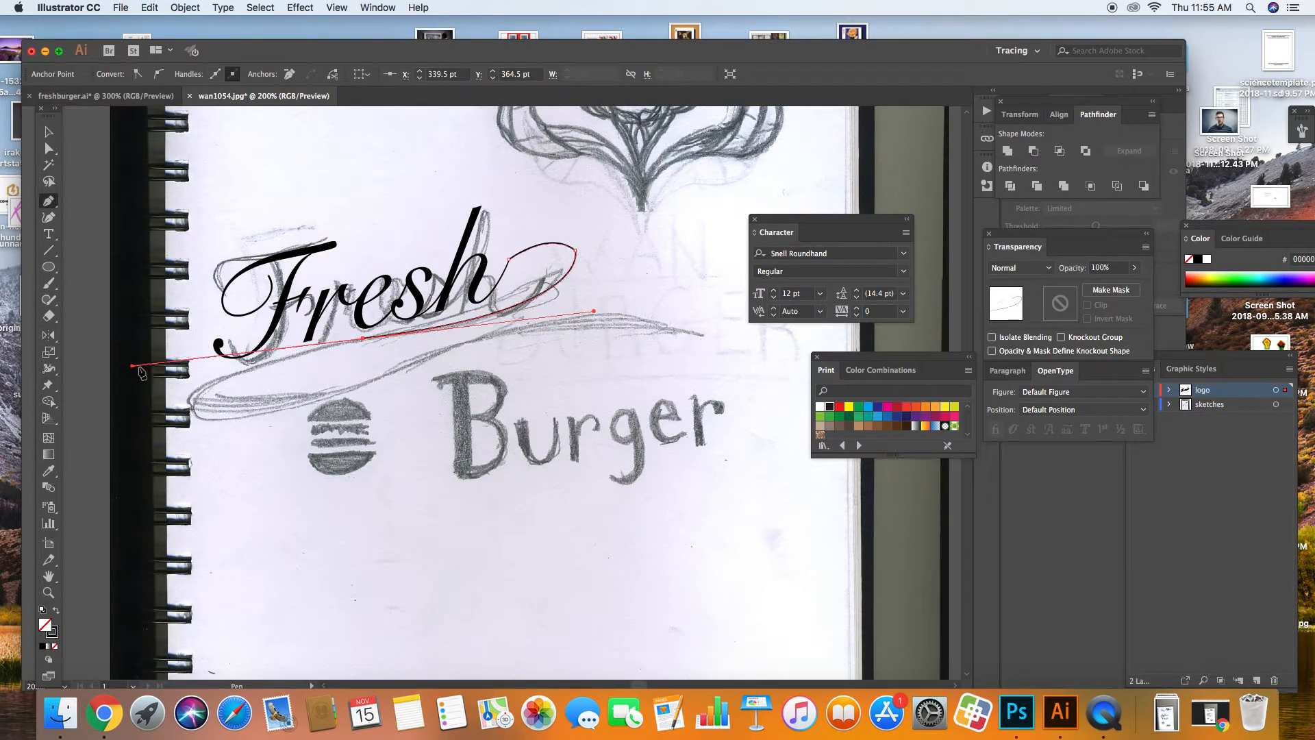
pyautogui.click(362, 339)
pyautogui.moveTo(186, 413); pyautogui.dragTo(177, 464)
pyautogui.click(187, 413)
pyautogui.moveTo(459, 344); pyautogui.dragTo(594, 268)
pyautogui.moveTo(459, 343)
pyautogui.mouseDown()
pyautogui.moveTo(710, 341)
pyautogui.moveTo(779, 371)
pyautogui.moveTo(706, 335)
pyautogui.moveTo(636, 332)
pyautogui.moveTo(475, 341)
pyautogui.moveTo(251, 414)
pyautogui.moveTo(156, 396)
pyautogui.moveTo(135, 374)
pyautogui.mouseUp()
pyautogui.click(431, 344)
pyautogui.click(209, 399)
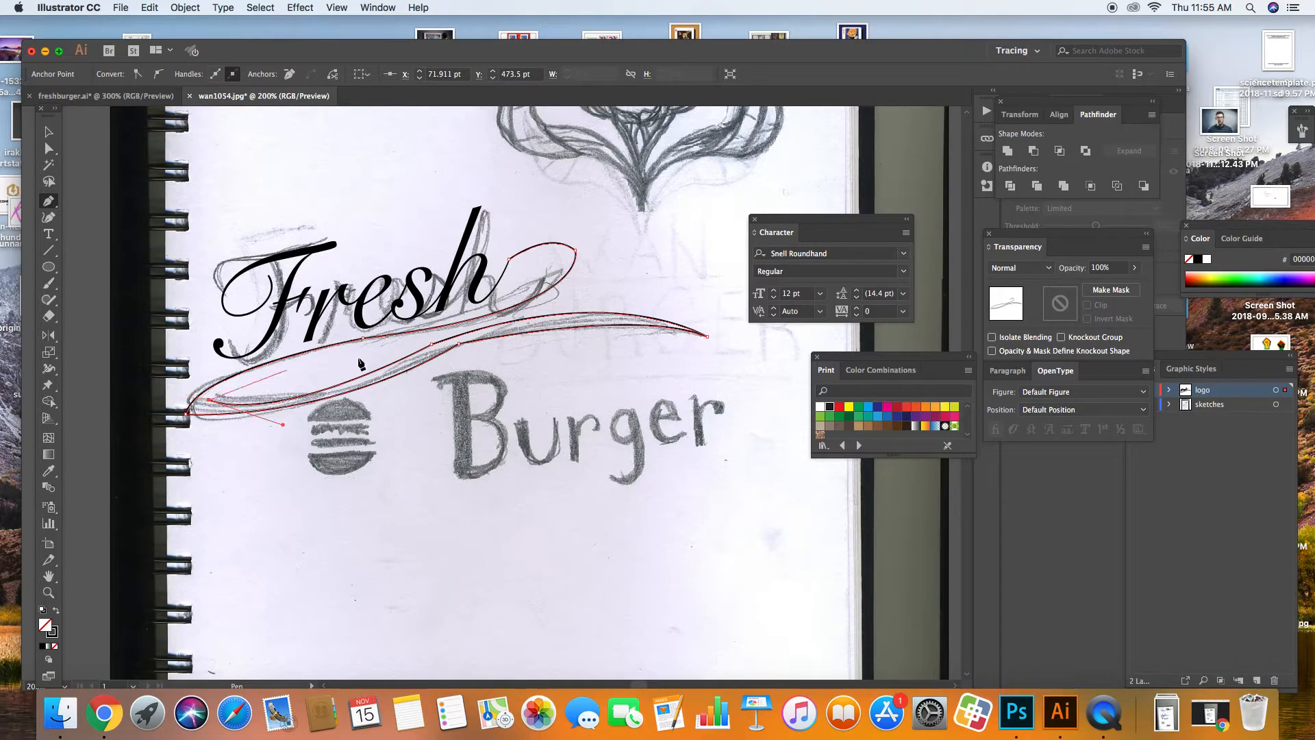
# Step: Curve the swash back up, close it at the h, and fill it solid black
pyautogui.moveTo(478, 327); pyautogui.dragTo(741, 273)
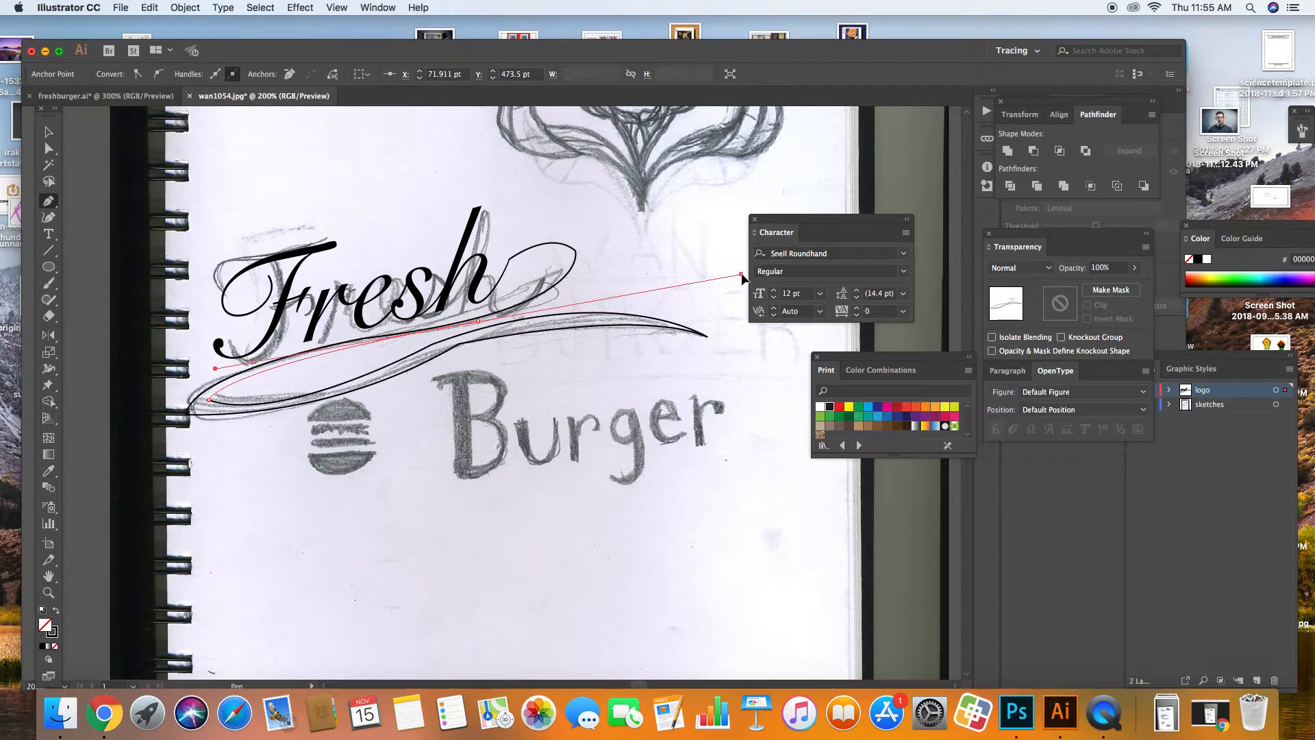
pyautogui.click(530, 306)
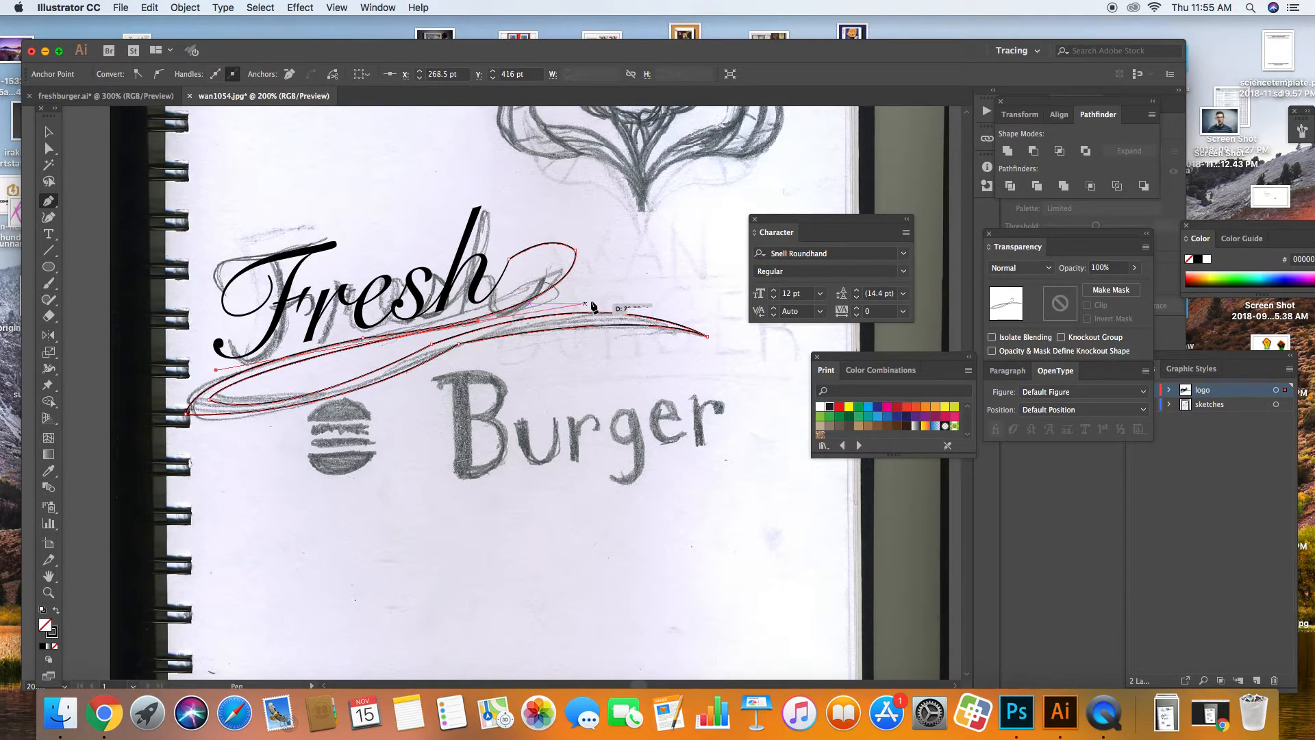
pyautogui.moveTo(588, 252); pyautogui.dragTo(567, 204)
pyautogui.click(587, 248)
pyautogui.moveTo(509, 259); pyautogui.dragTo(447, 306)
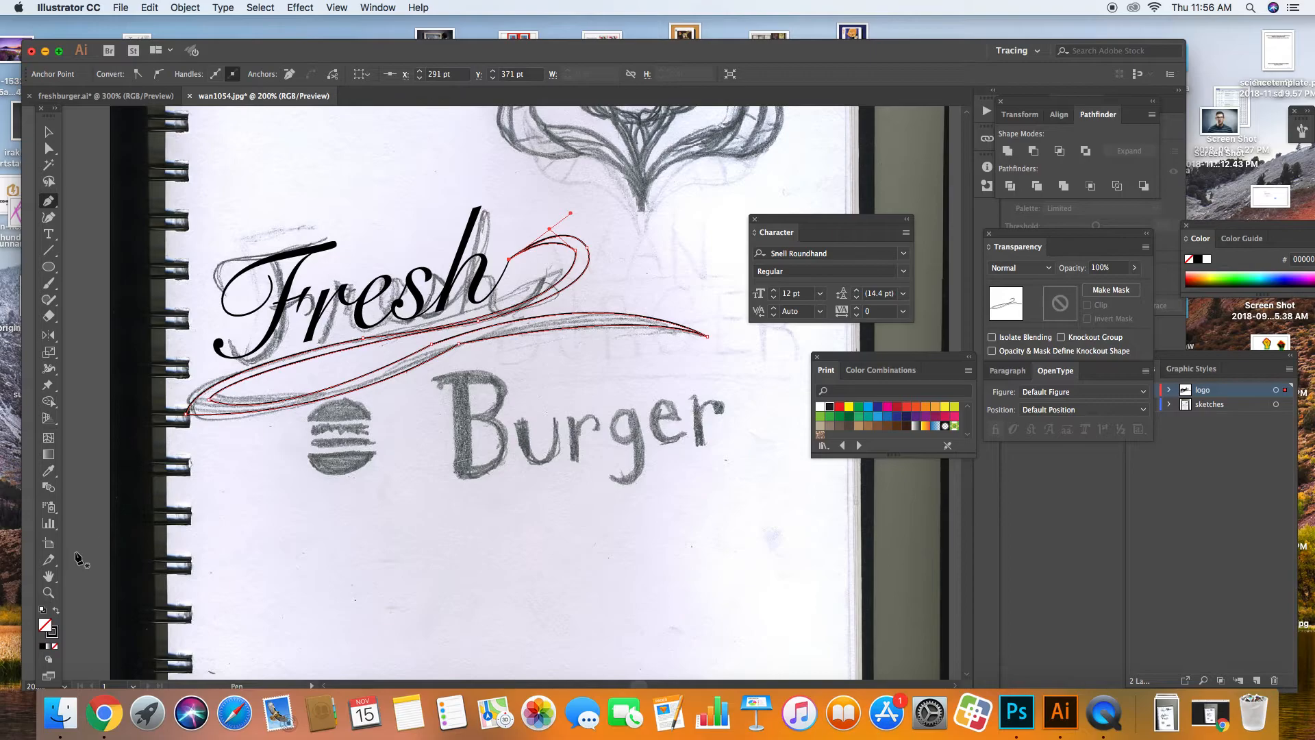
pyautogui.click(57, 611)
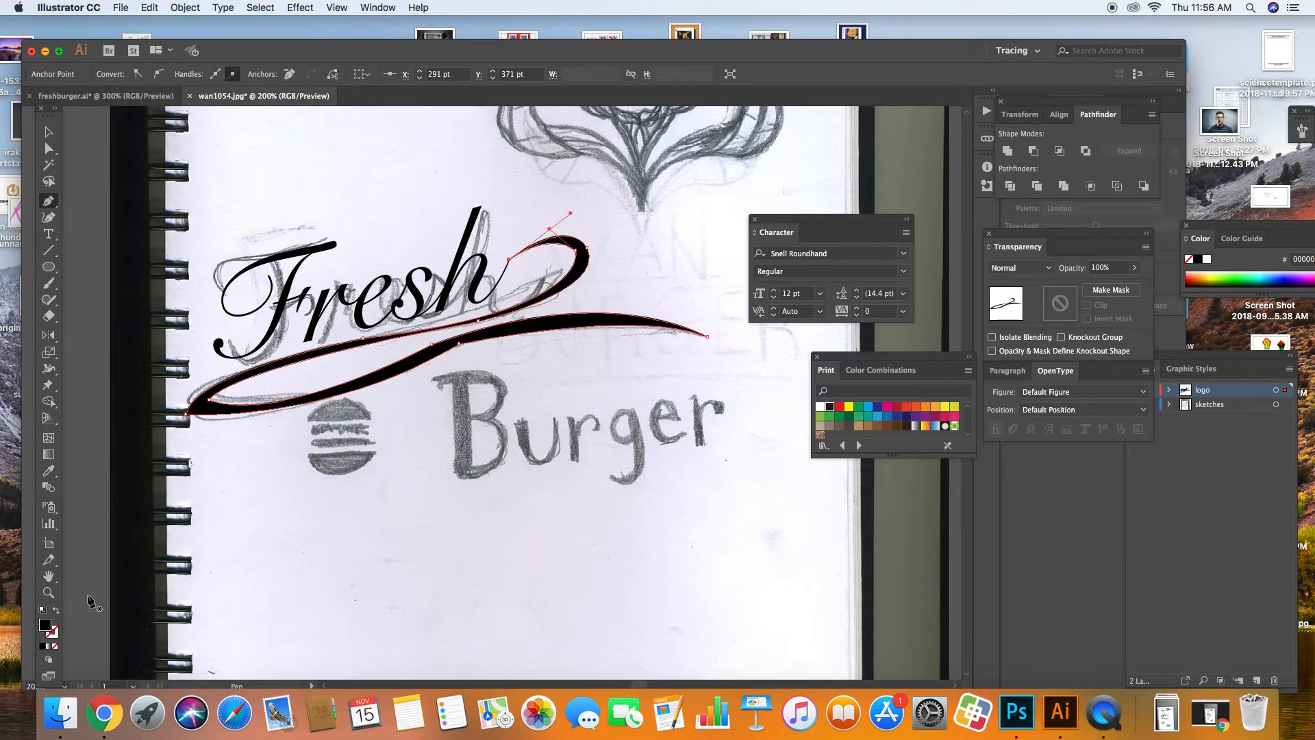
pyautogui.click(48, 131)
pyautogui.click(113, 211)
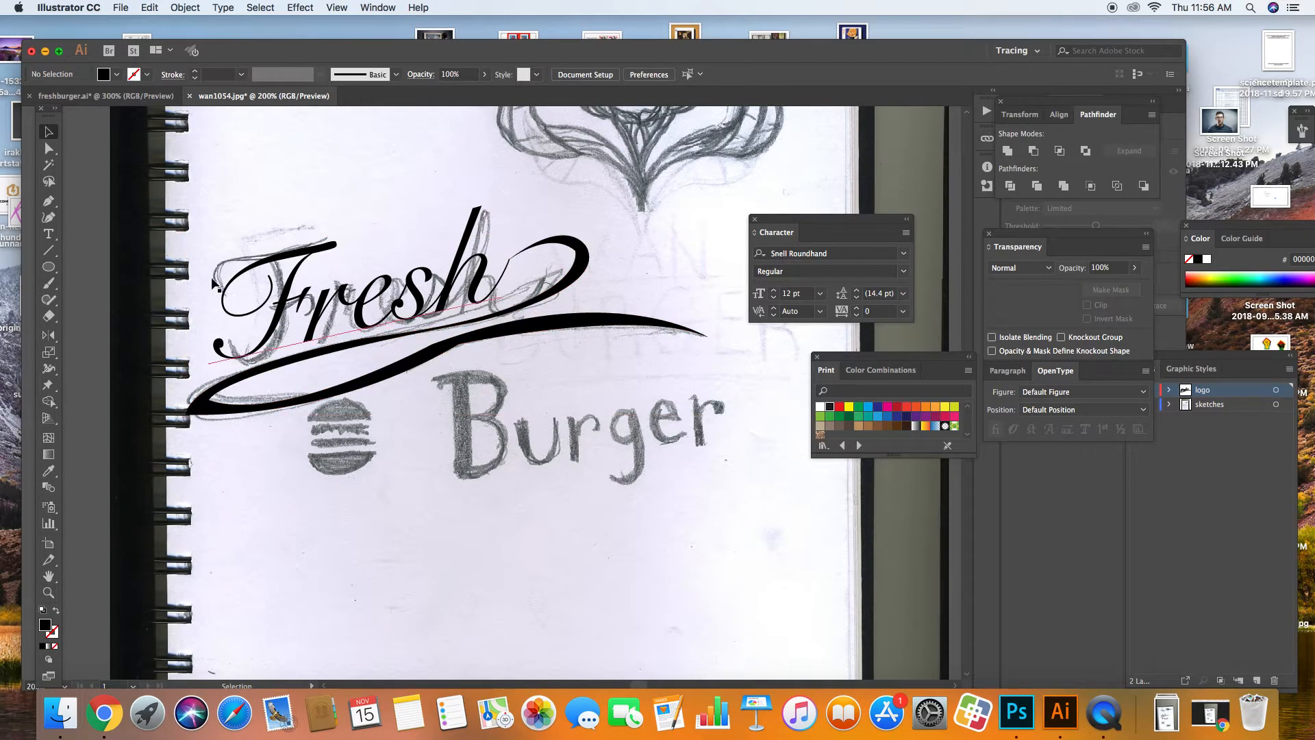
# Step: Draw a second small curl off the h, then check the curl and Fresh by selecting them
pyautogui.click(47, 211)
pyautogui.click(48, 202)
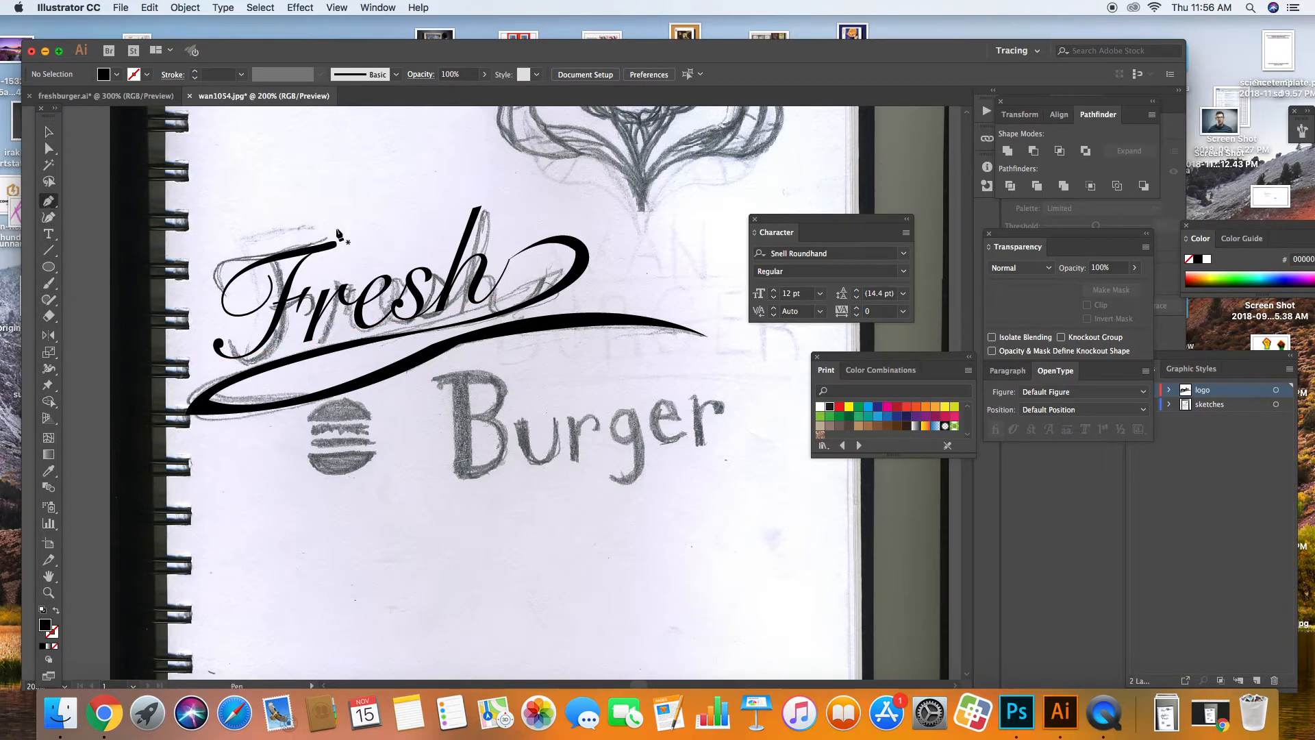
pyautogui.click(545, 244)
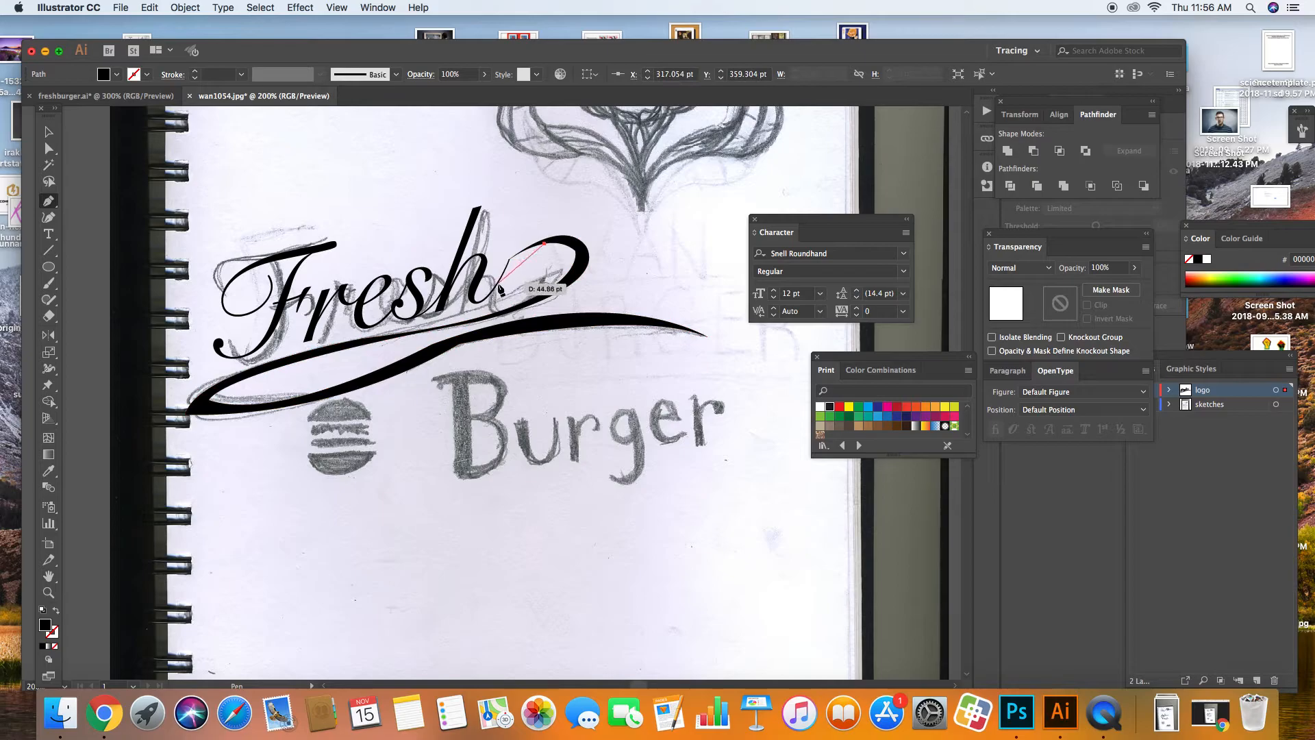
pyautogui.moveTo(497, 283); pyautogui.dragTo(471, 322)
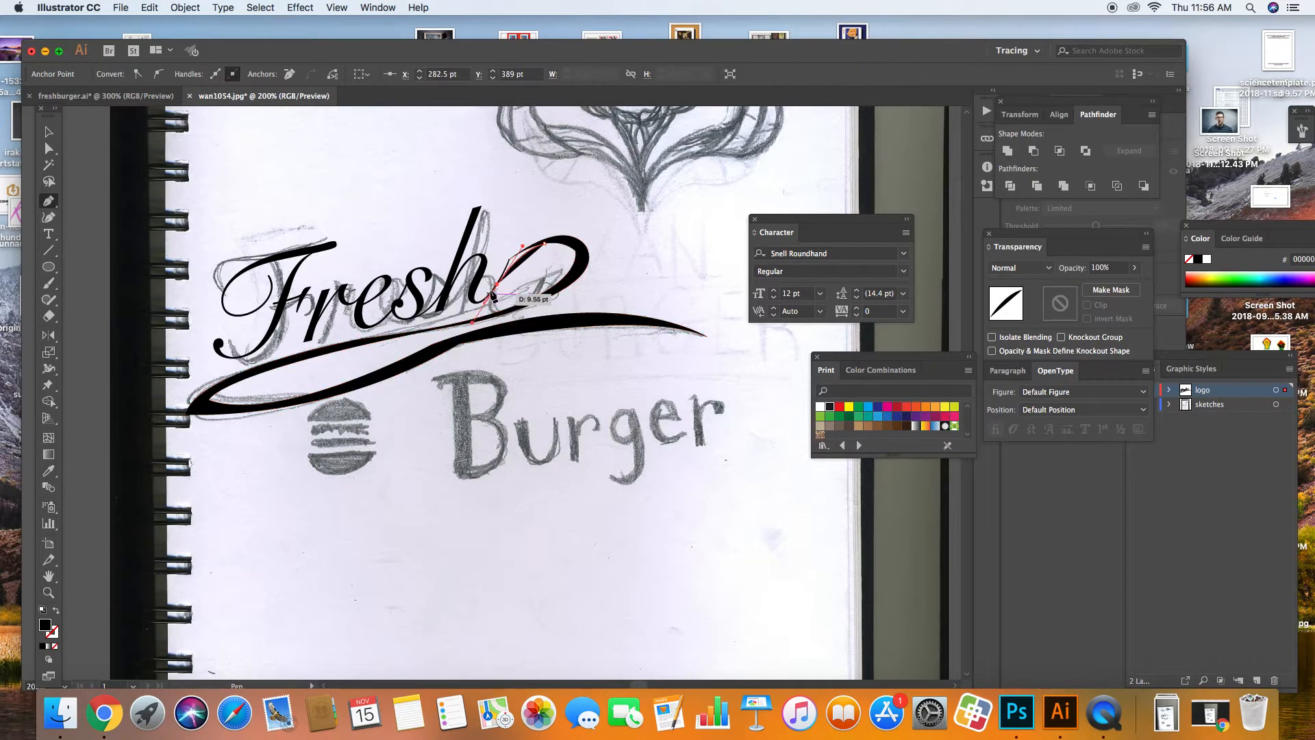
pyautogui.click(497, 283)
pyautogui.moveTo(555, 237); pyautogui.dragTo(607, 227)
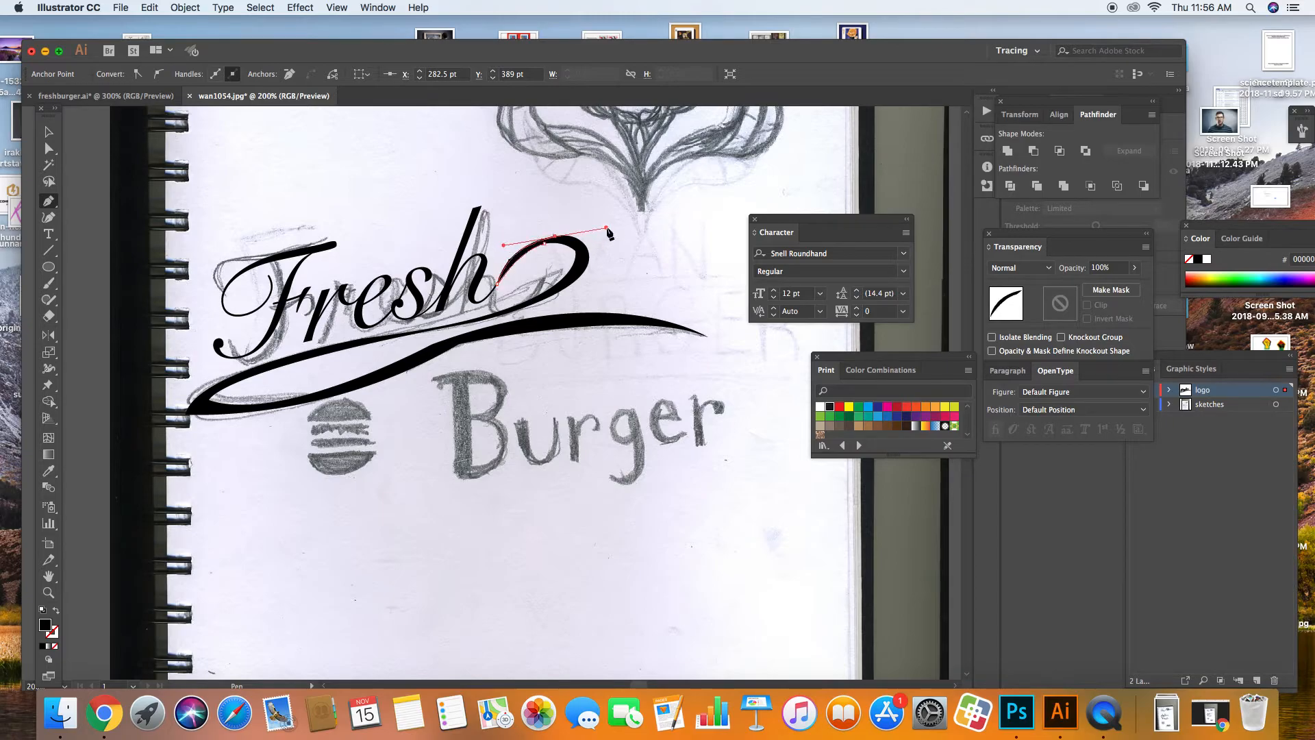
pyautogui.click(49, 130)
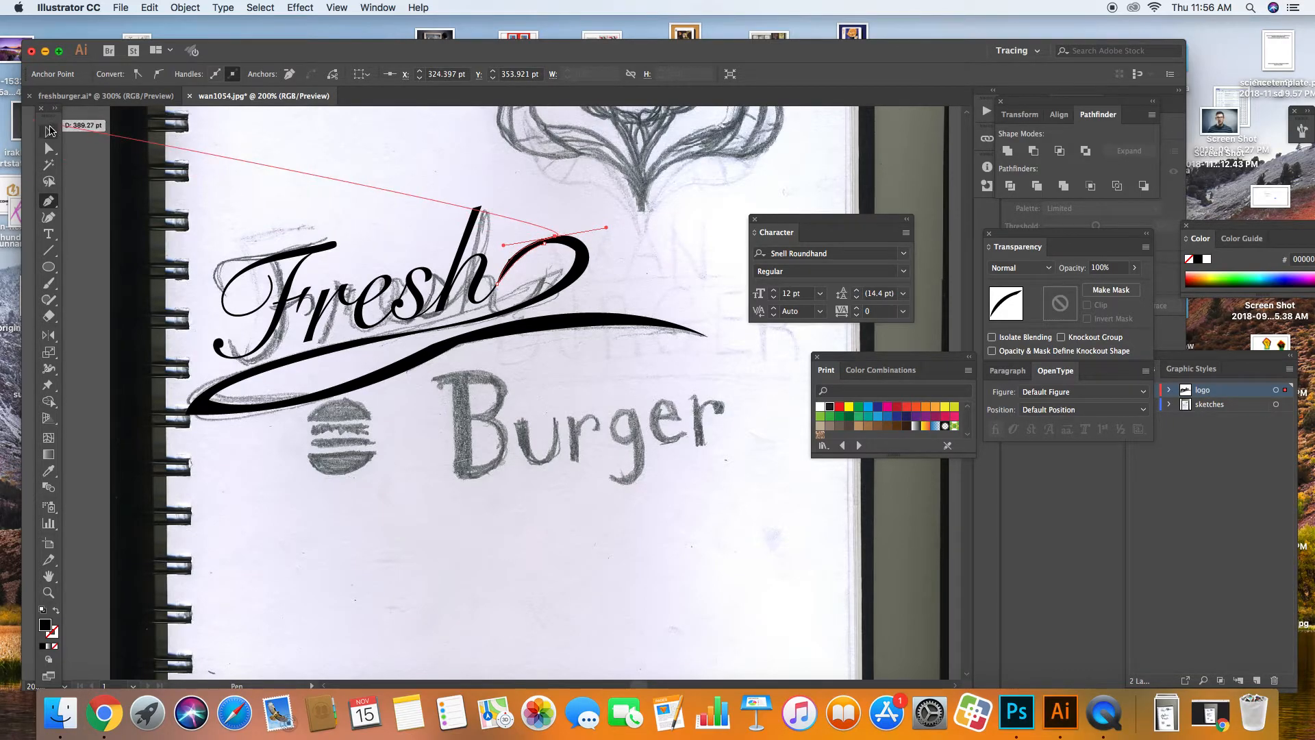
pyautogui.click(185, 141)
pyautogui.click(515, 265)
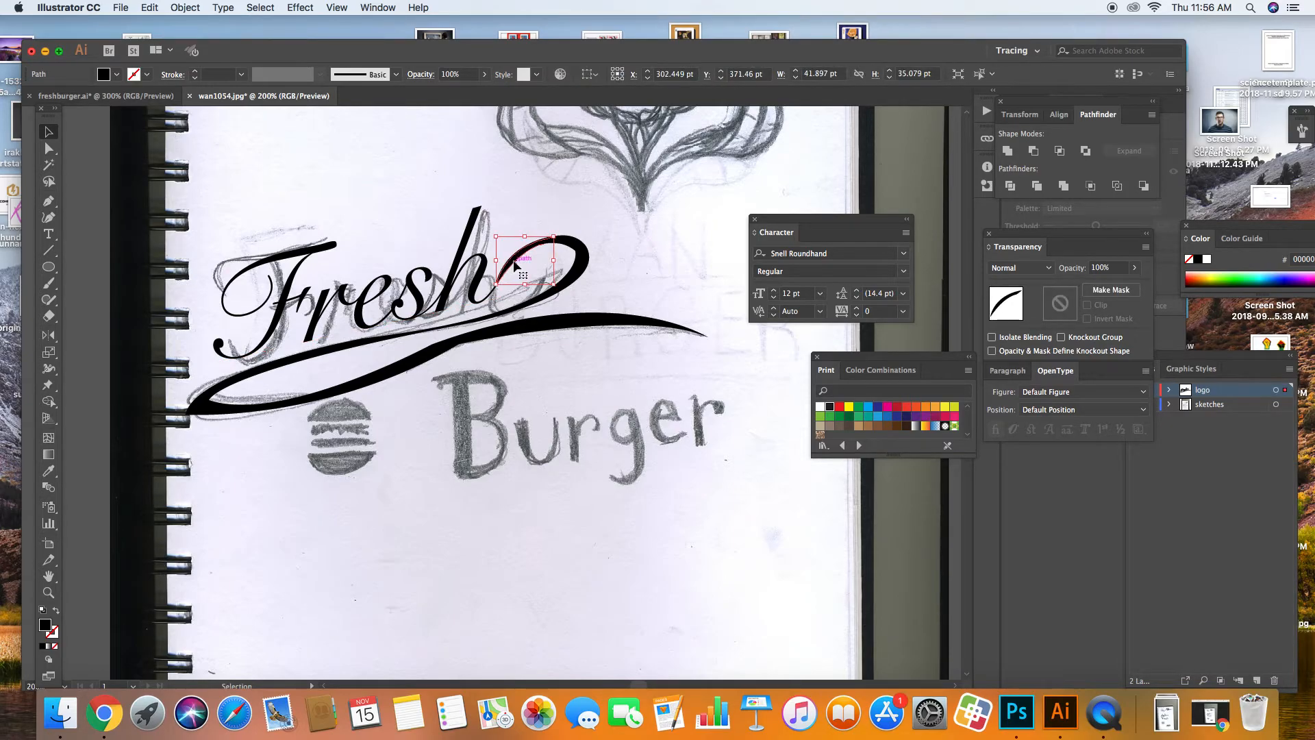
pyautogui.click(415, 207)
# Step: Reveal the Layers list and toggle the sketches layer to compare against the tracing, leaving it visible
pyautogui.click(557, 438)
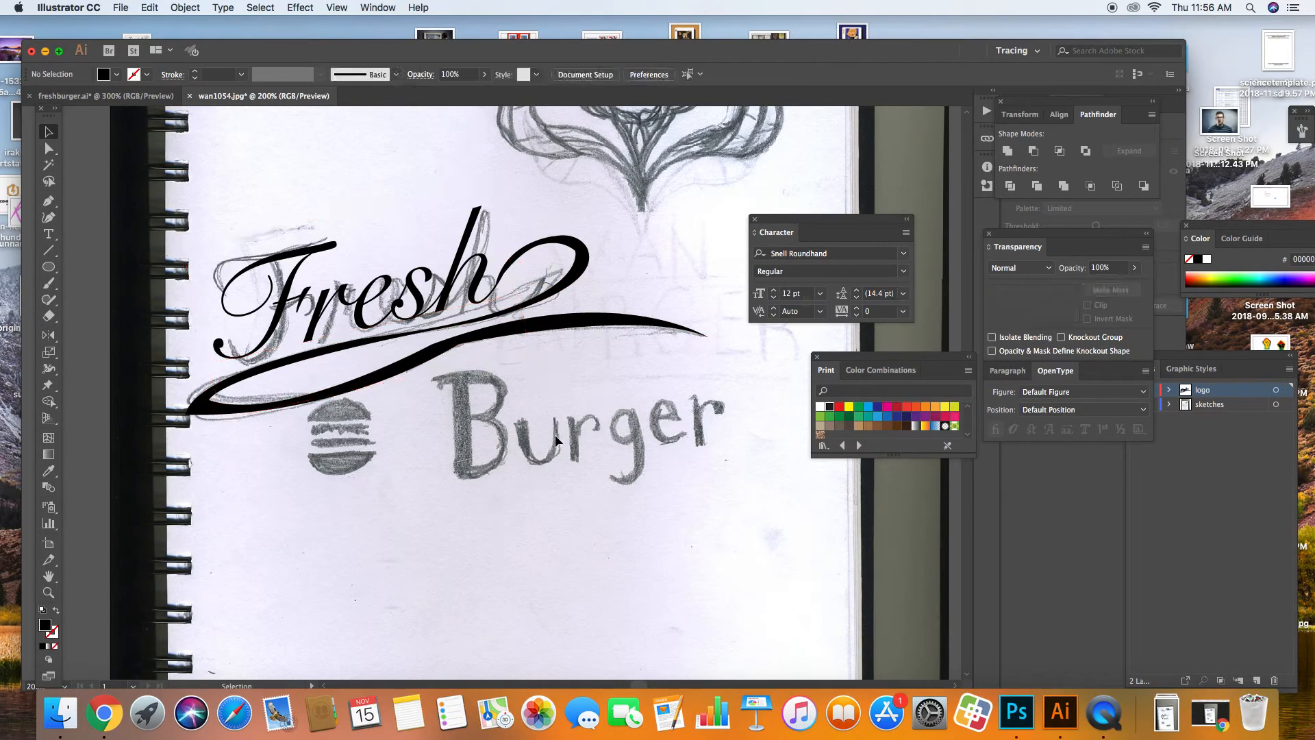
pyautogui.press('super+minus')
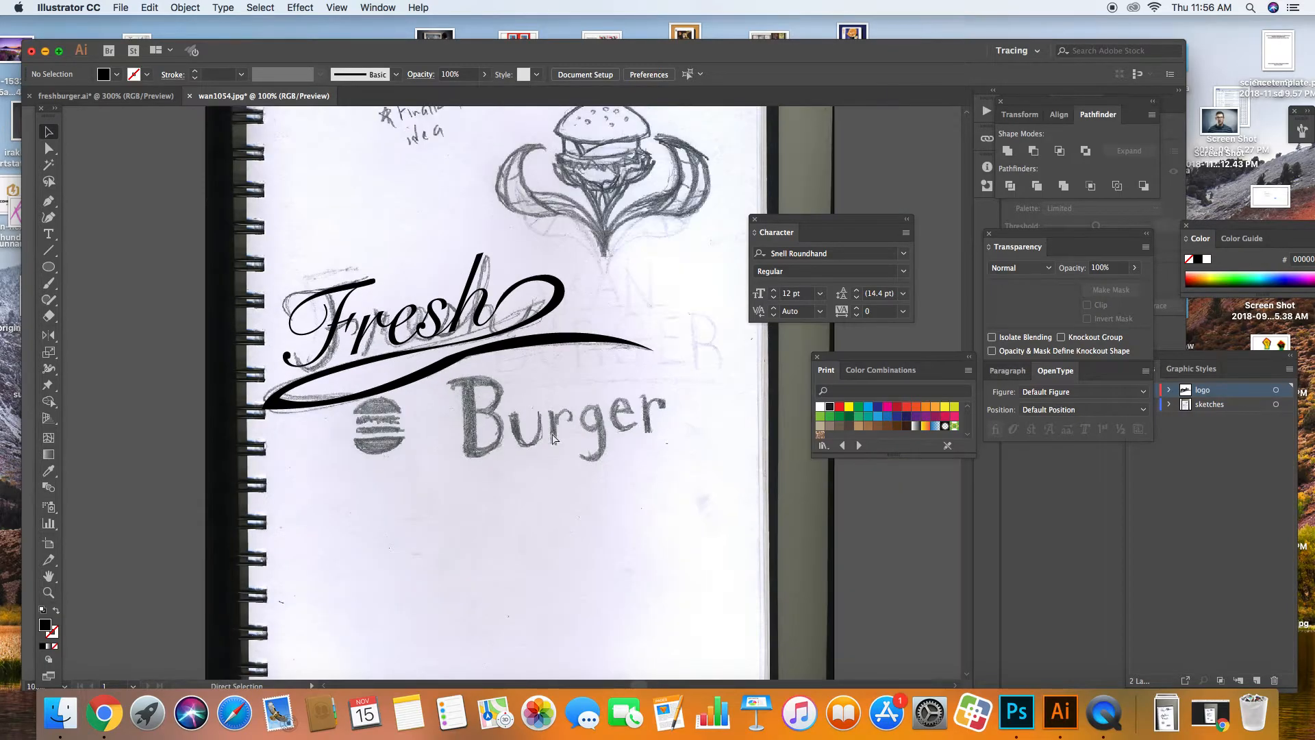
pyautogui.press('super+plus')
pyautogui.press('super+plus')
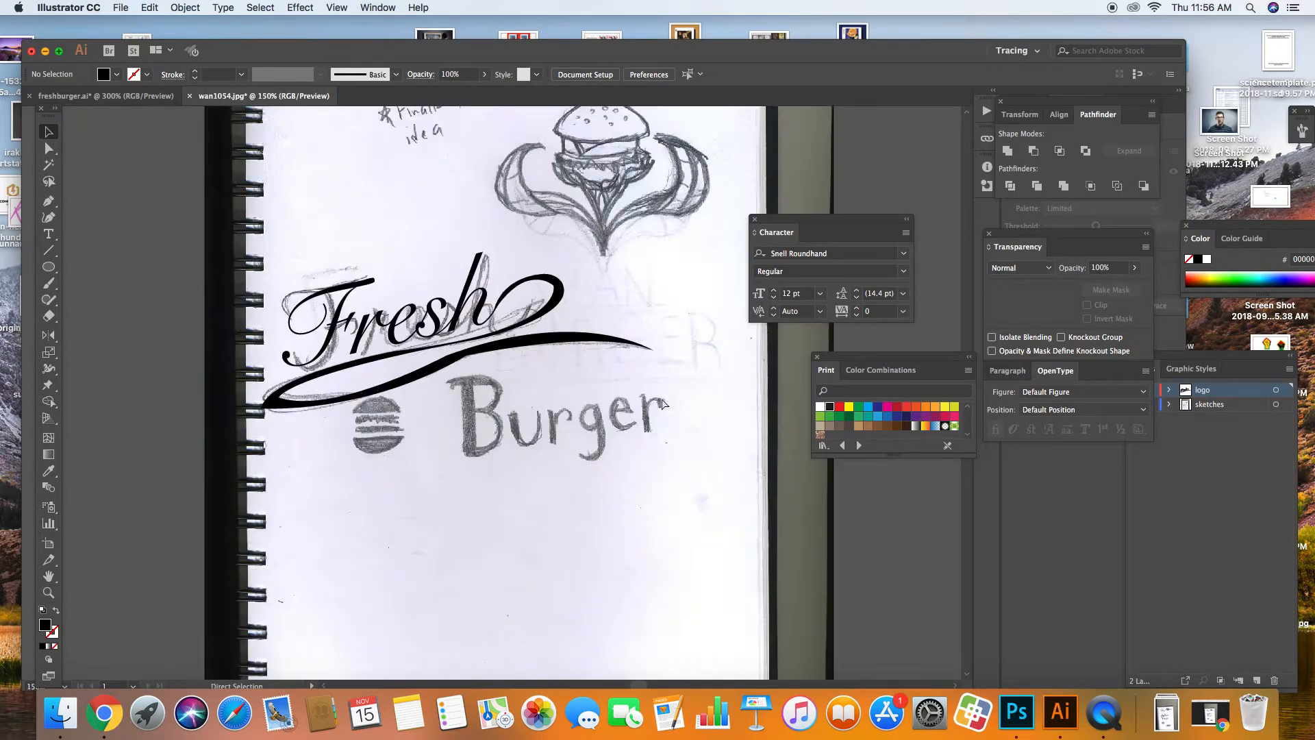
pyautogui.moveTo(1097, 241); pyautogui.dragTo(1012, 250)
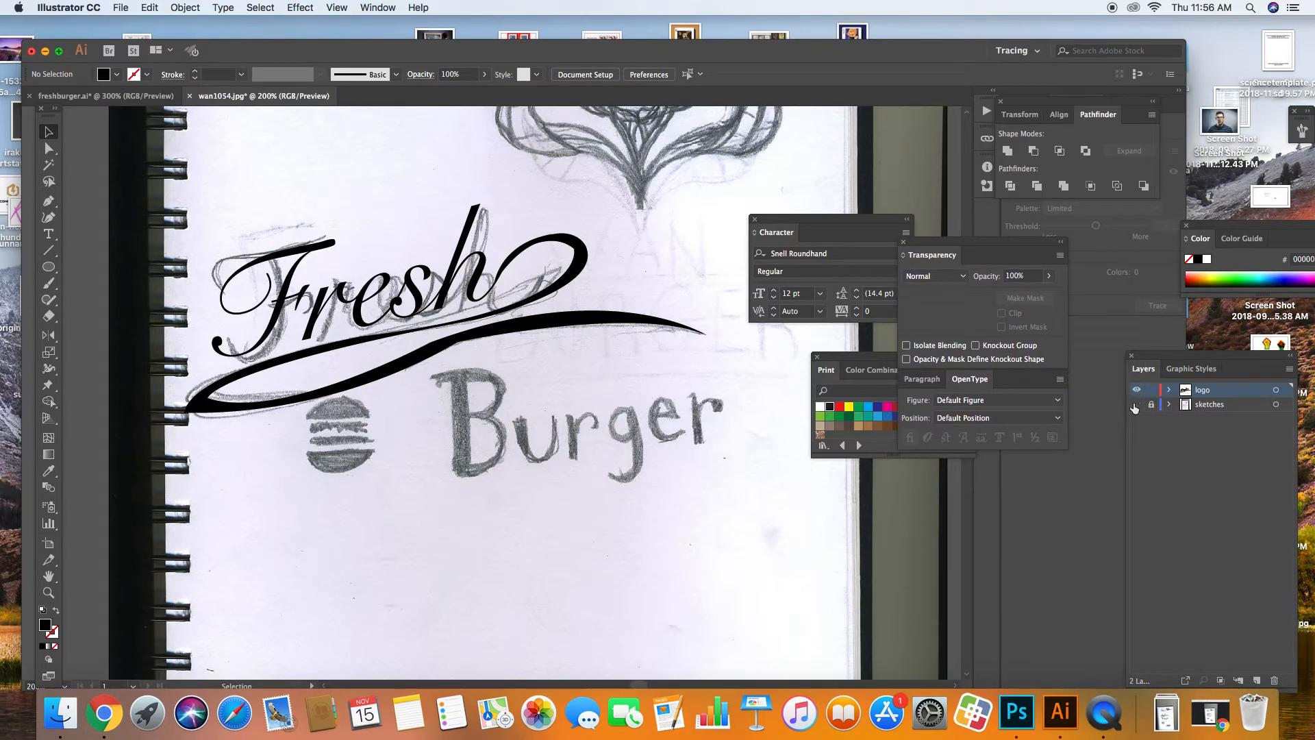
pyautogui.click(1133, 403)
pyautogui.click(1133, 402)
pyautogui.click(1133, 402)
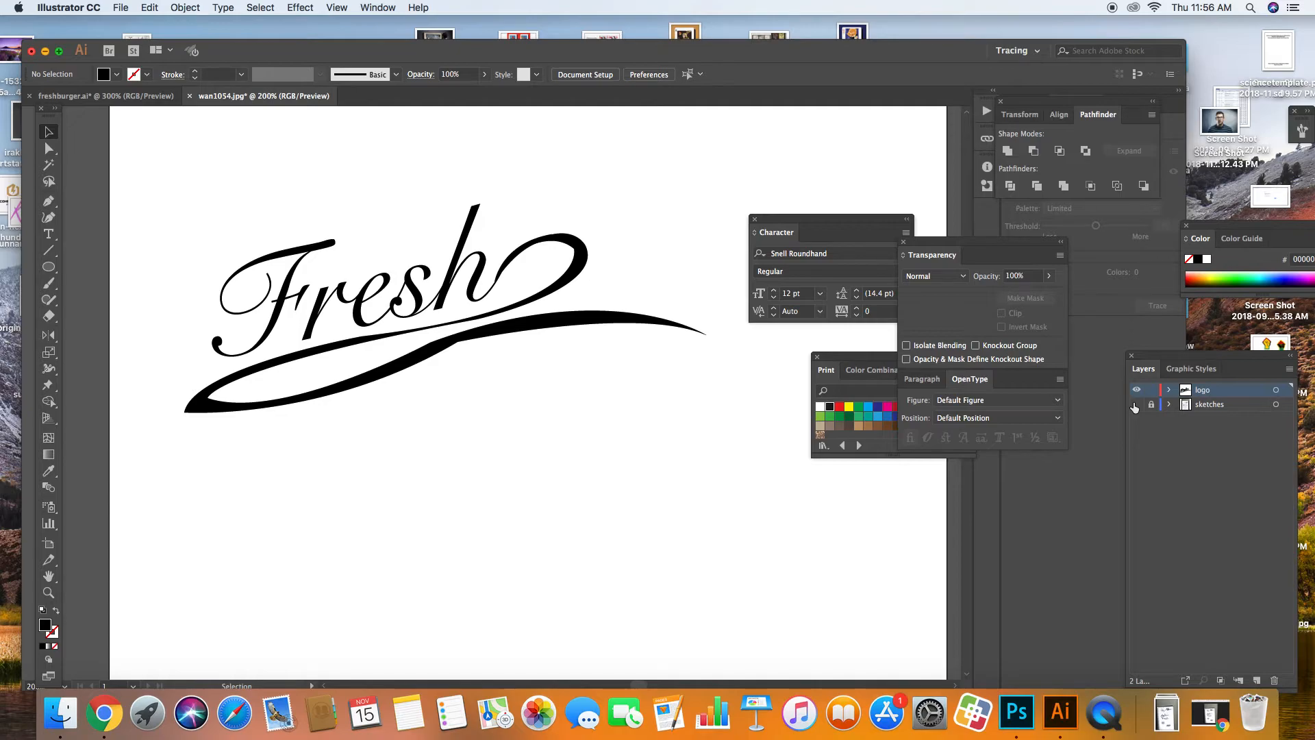
pyautogui.click(1133, 403)
pyautogui.click(1133, 403)
pyautogui.click(1134, 404)
pyautogui.click(1133, 401)
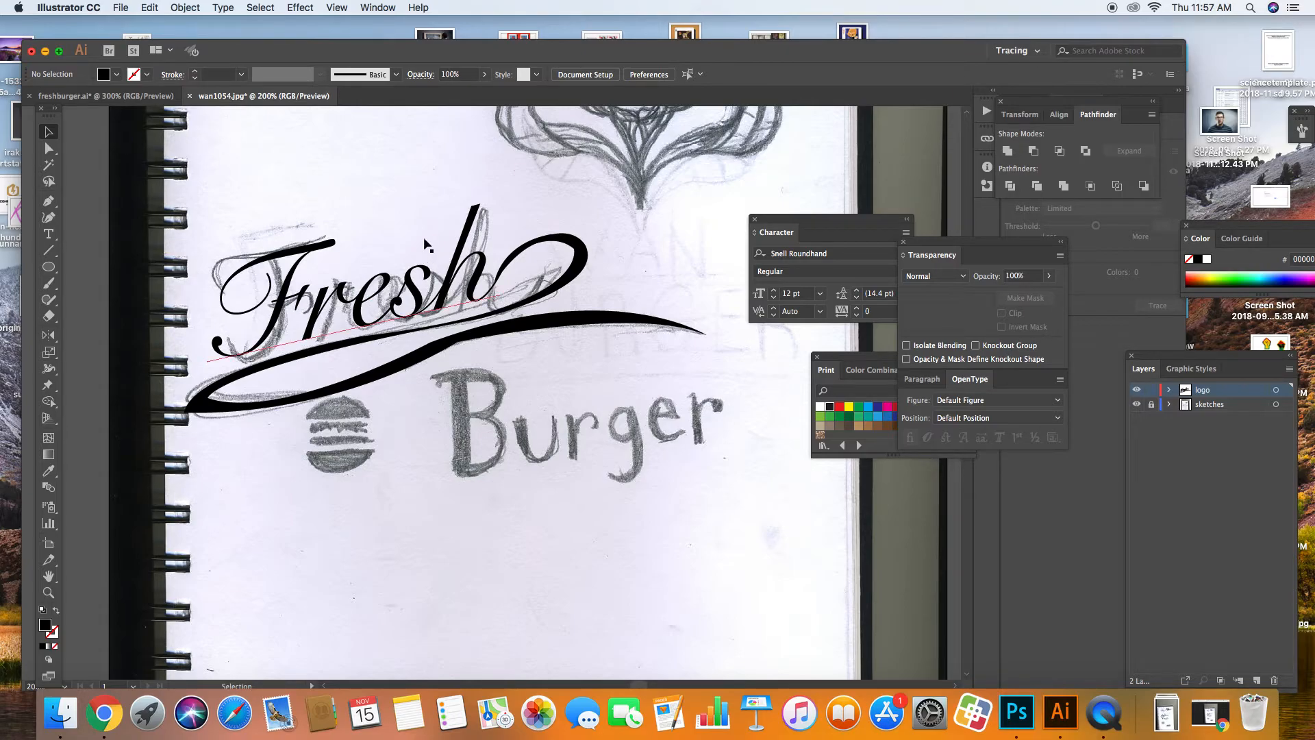
# Step: Switch to freshburger.ai, pan to the second burger logo and zoom to 600%
pyautogui.click(124, 95)
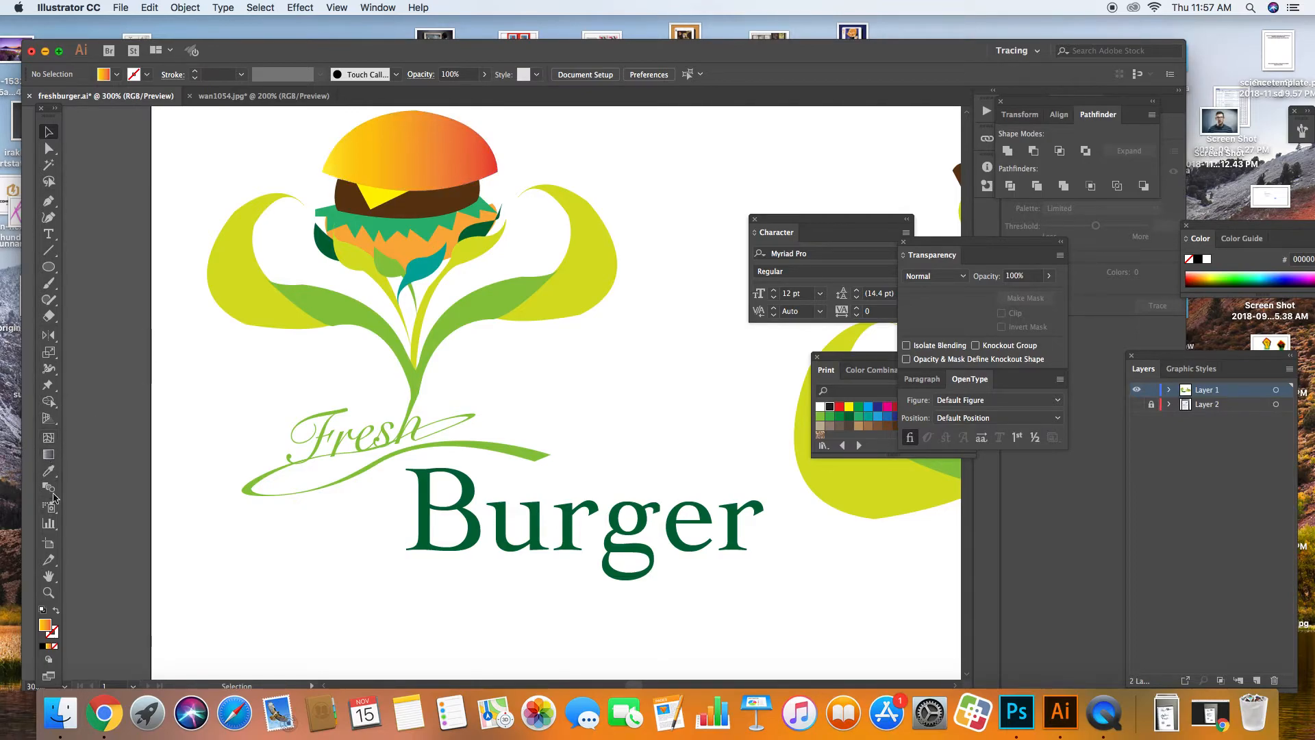
pyautogui.click(49, 576)
pyautogui.moveTo(404, 453); pyautogui.dragTo(55, 469)
pyautogui.moveTo(584, 404); pyautogui.dragTo(386, 416)
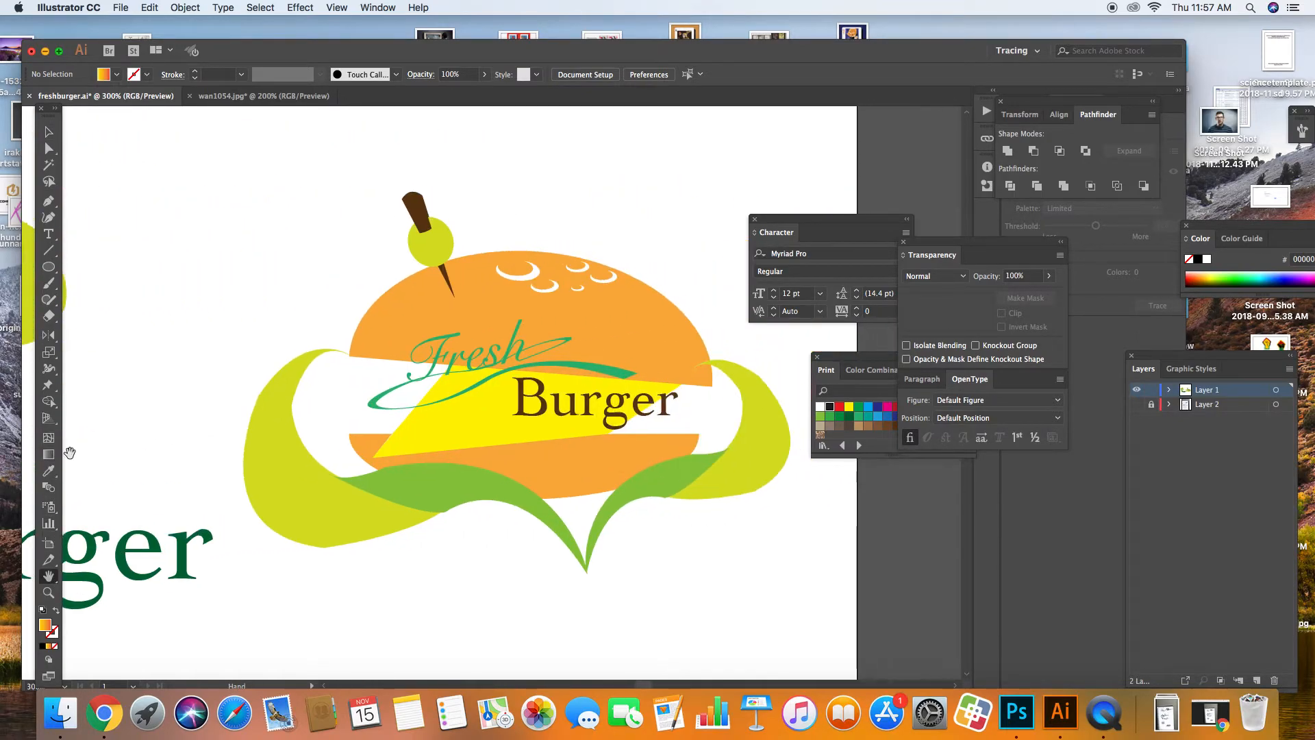
pyautogui.press('super+equal')
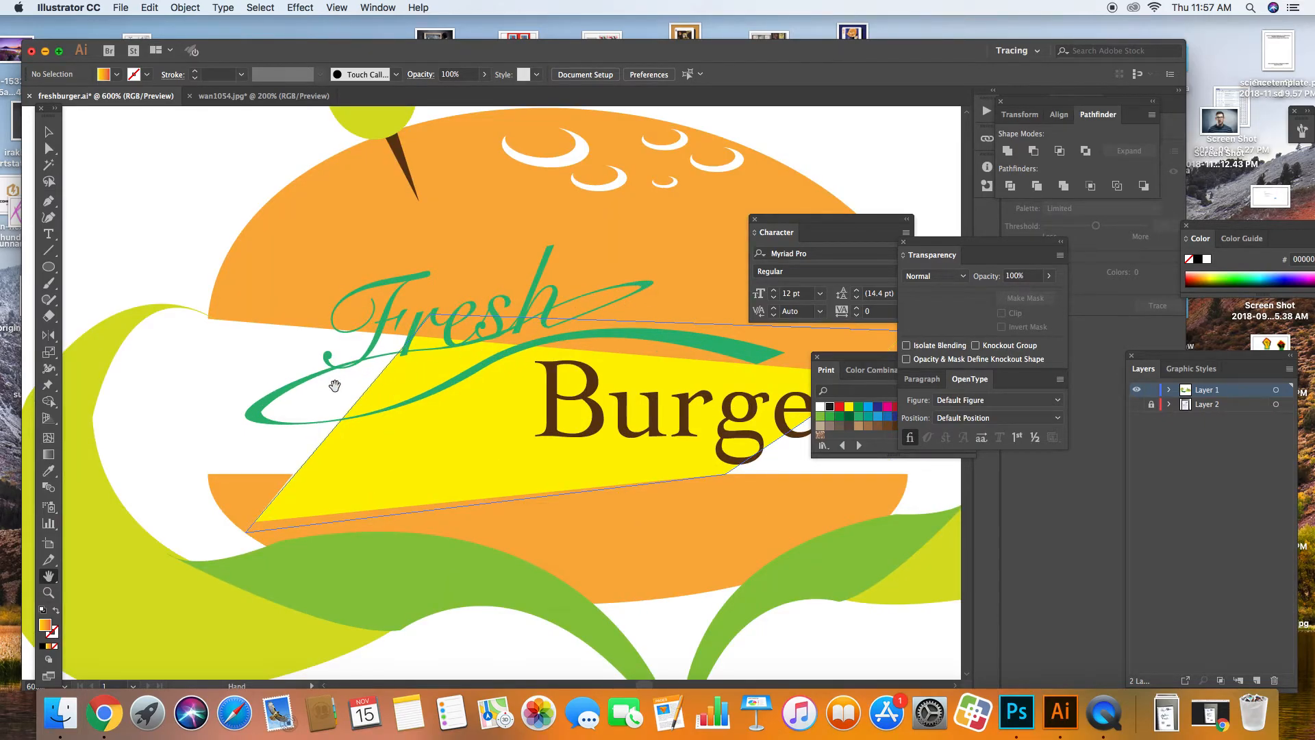
# Step: Switch to the Curvature tool for drawing smooth curves
pyautogui.press('v')
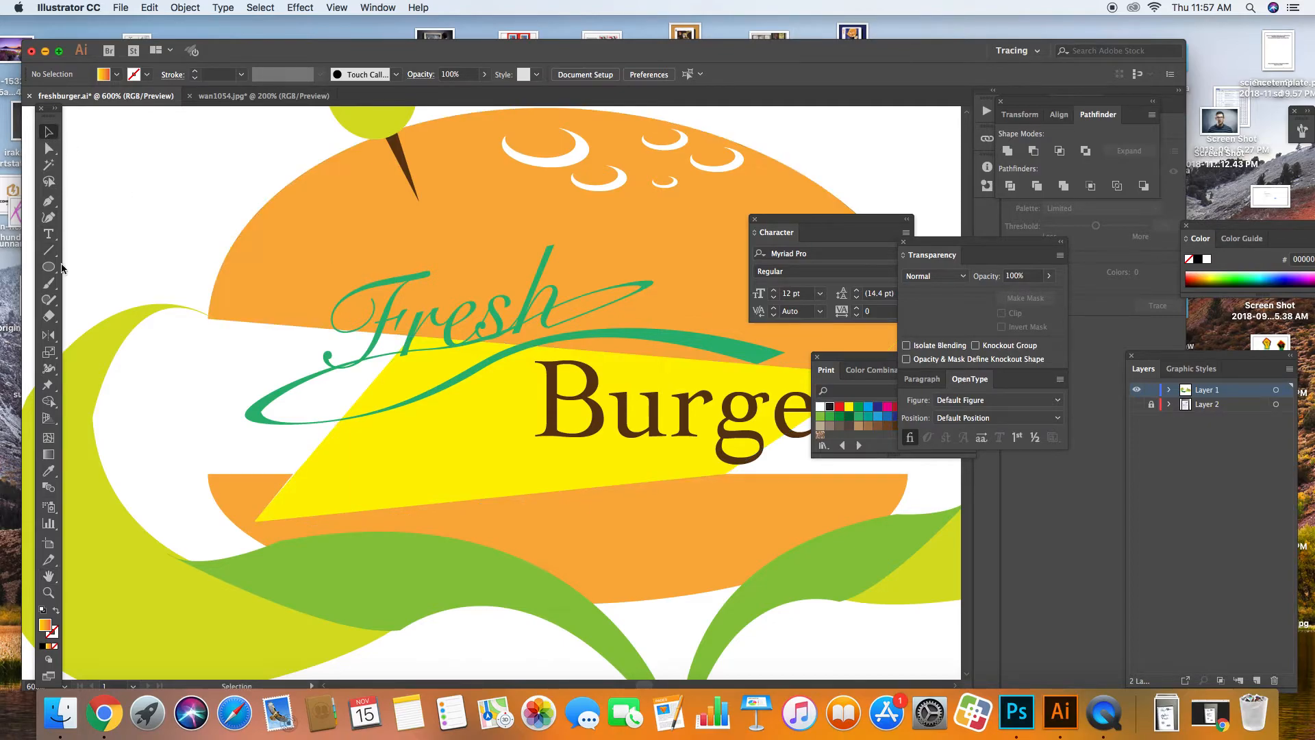
pyautogui.click(50, 220)
pyautogui.click(50, 202)
pyautogui.click(48, 220)
# Step: Draw a curve above the bun, turning its gradient fill into a stroke
pyautogui.click(338, 255)
pyautogui.click(473, 211)
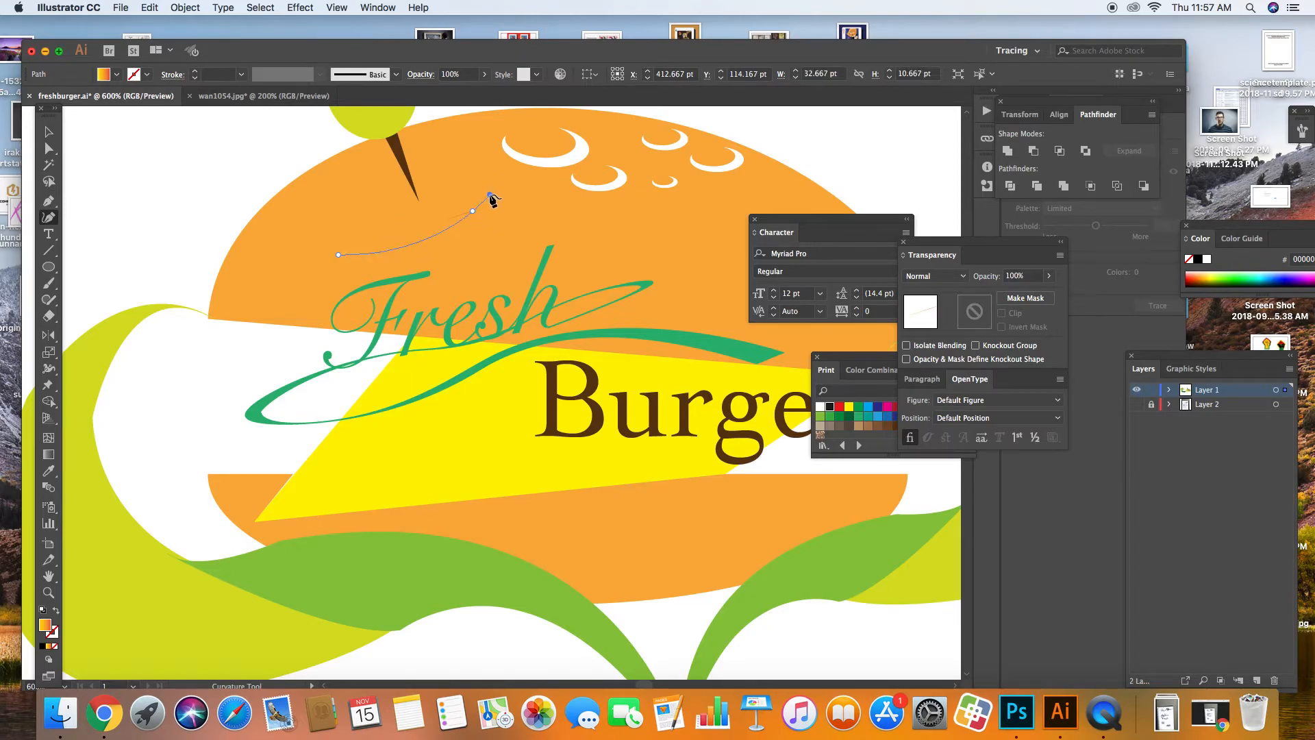
pyautogui.click(490, 194)
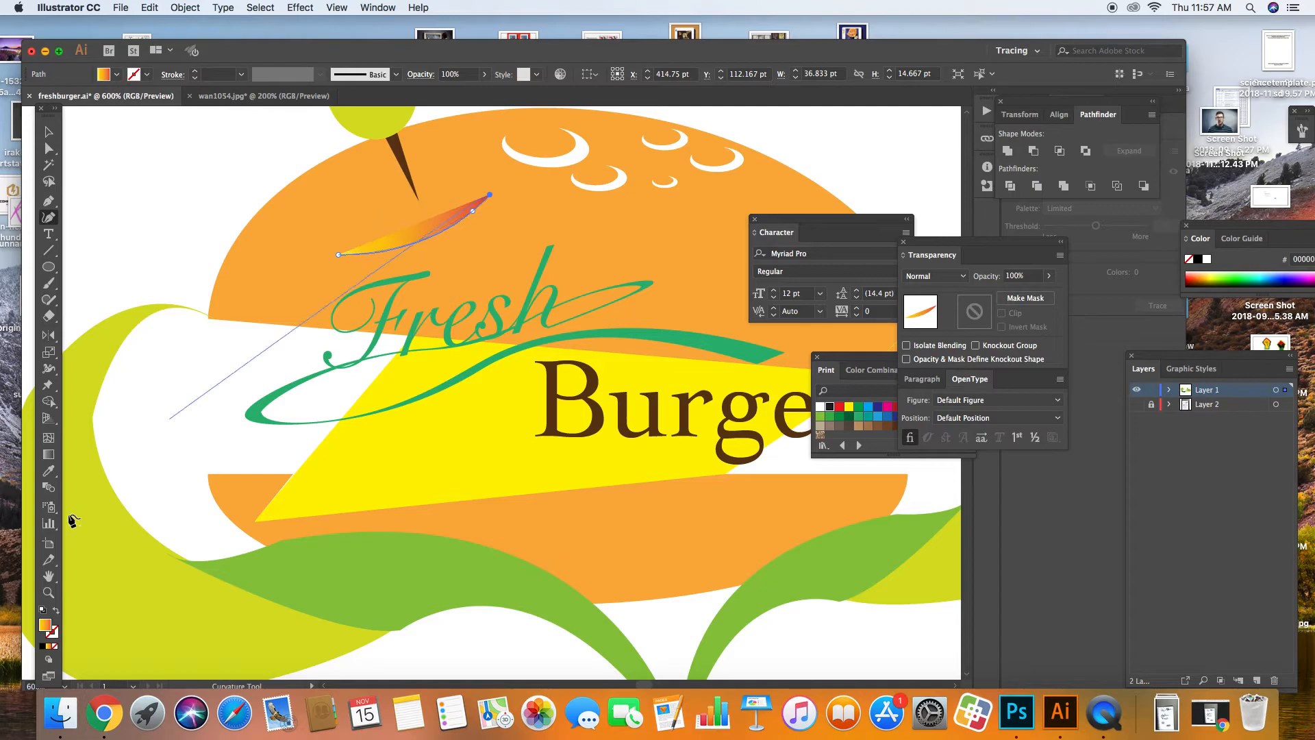
pyautogui.click(56, 609)
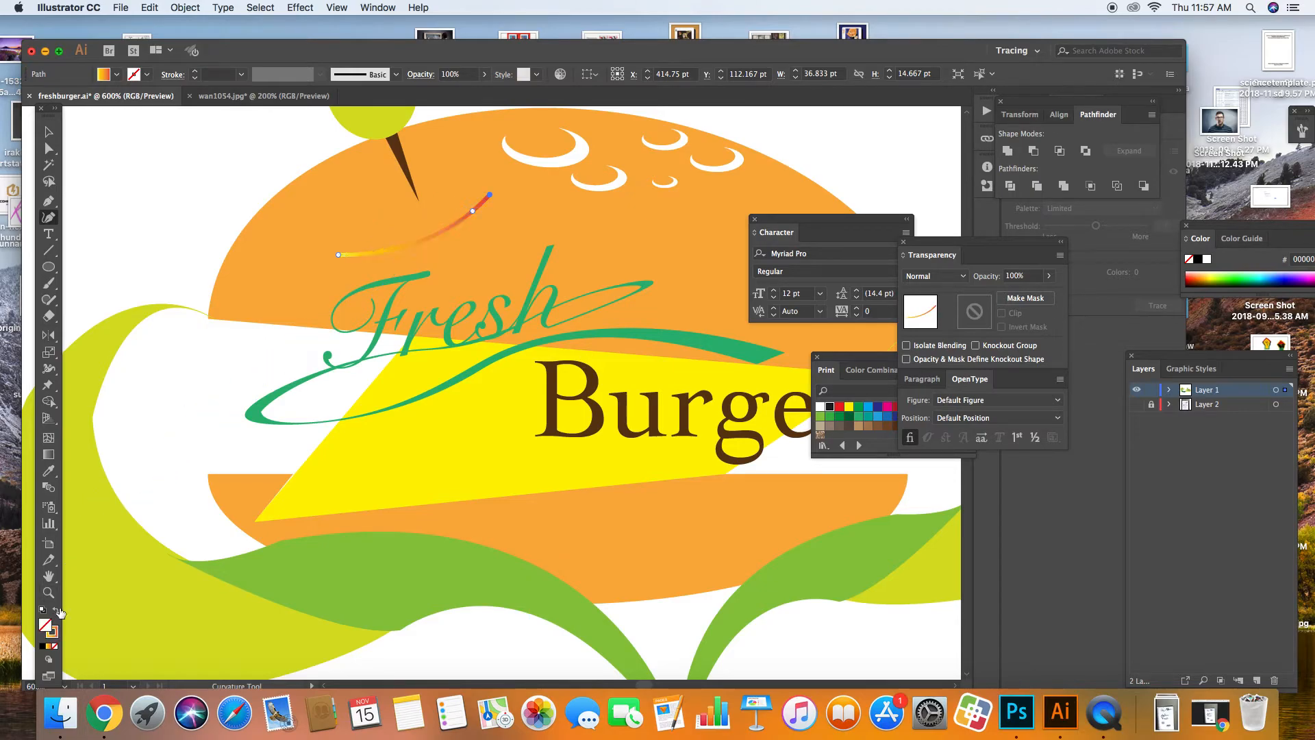
pyautogui.click(395, 215)
pyautogui.click(248, 251)
pyautogui.click(110, 325)
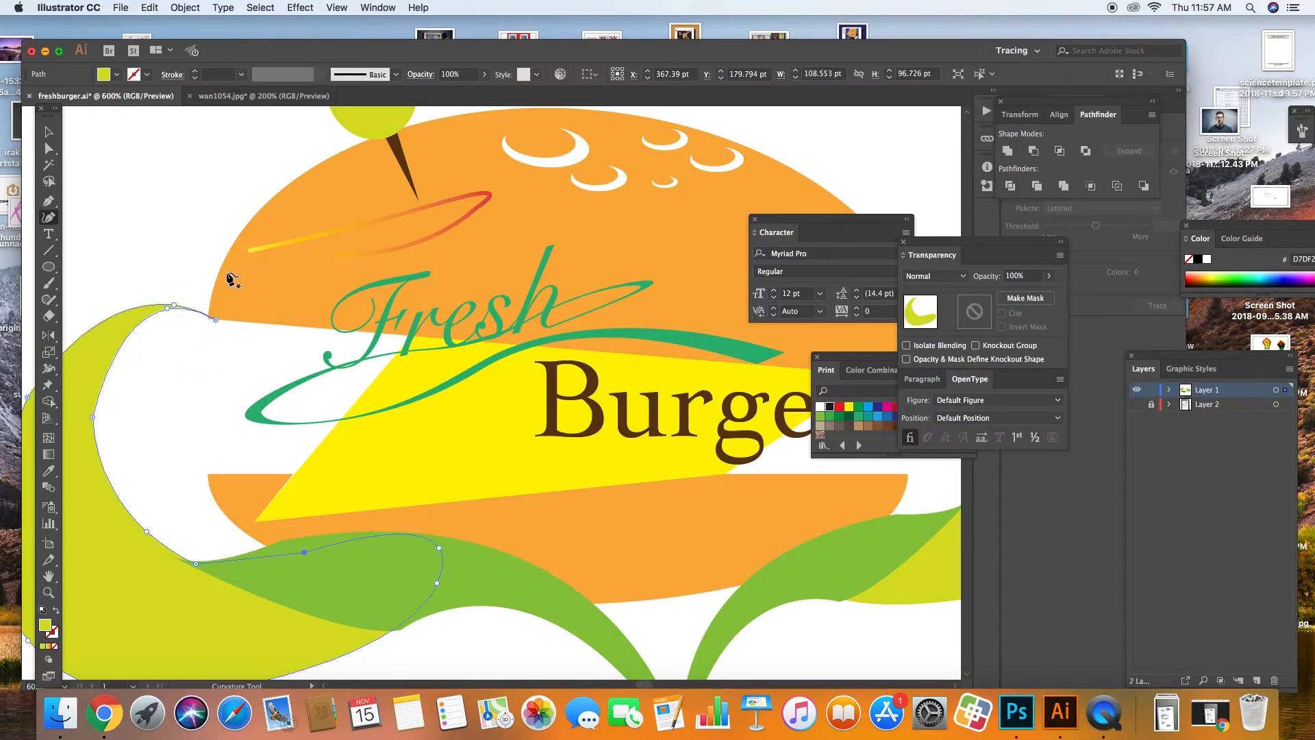
# Step: Extend the curve to the left edge, looping back under Fresh and sweeping up right
pyautogui.press('super+z')
pyautogui.click(101, 334)
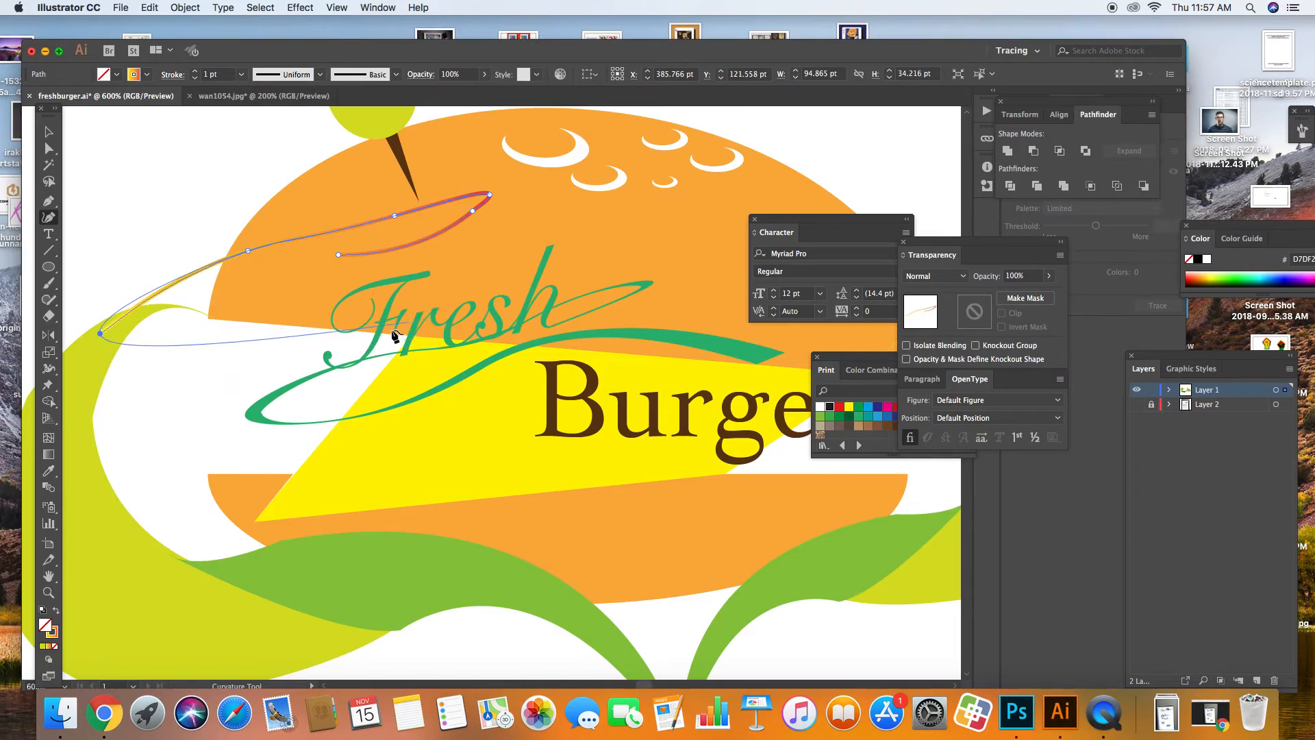
pyautogui.click(372, 328)
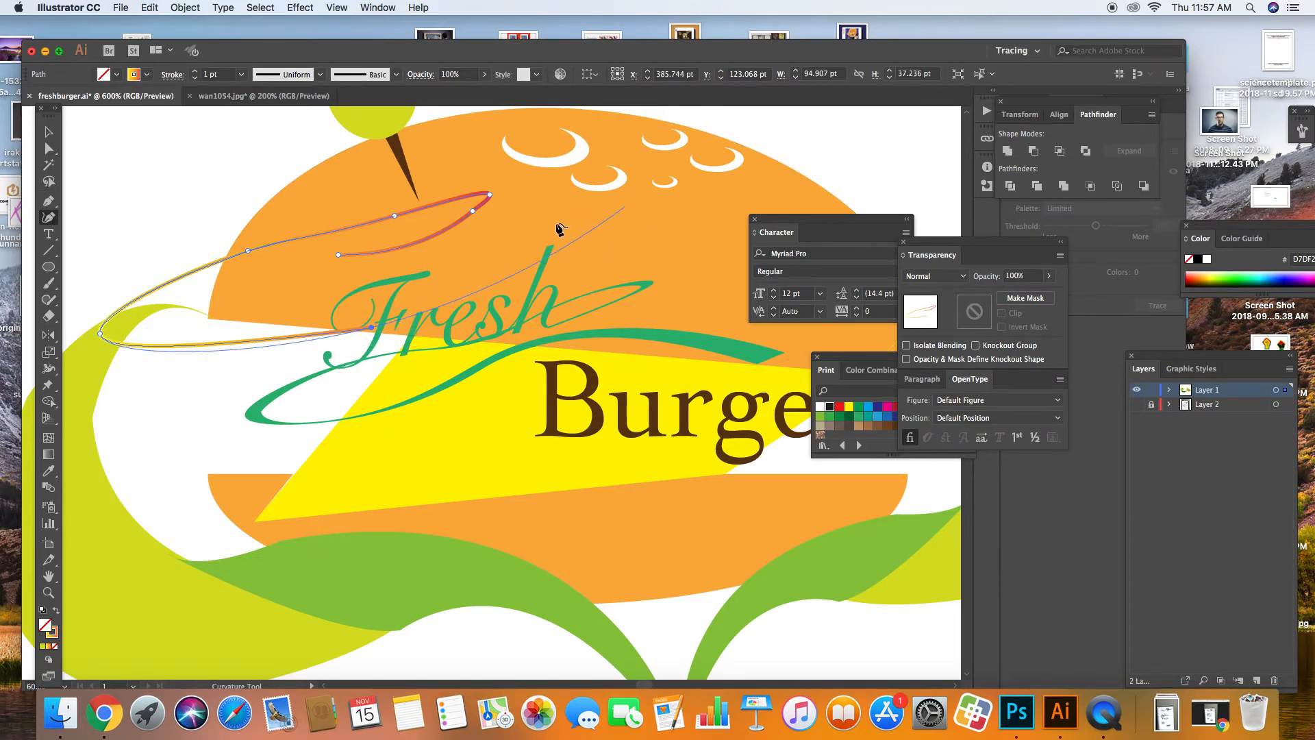
pyautogui.click(509, 244)
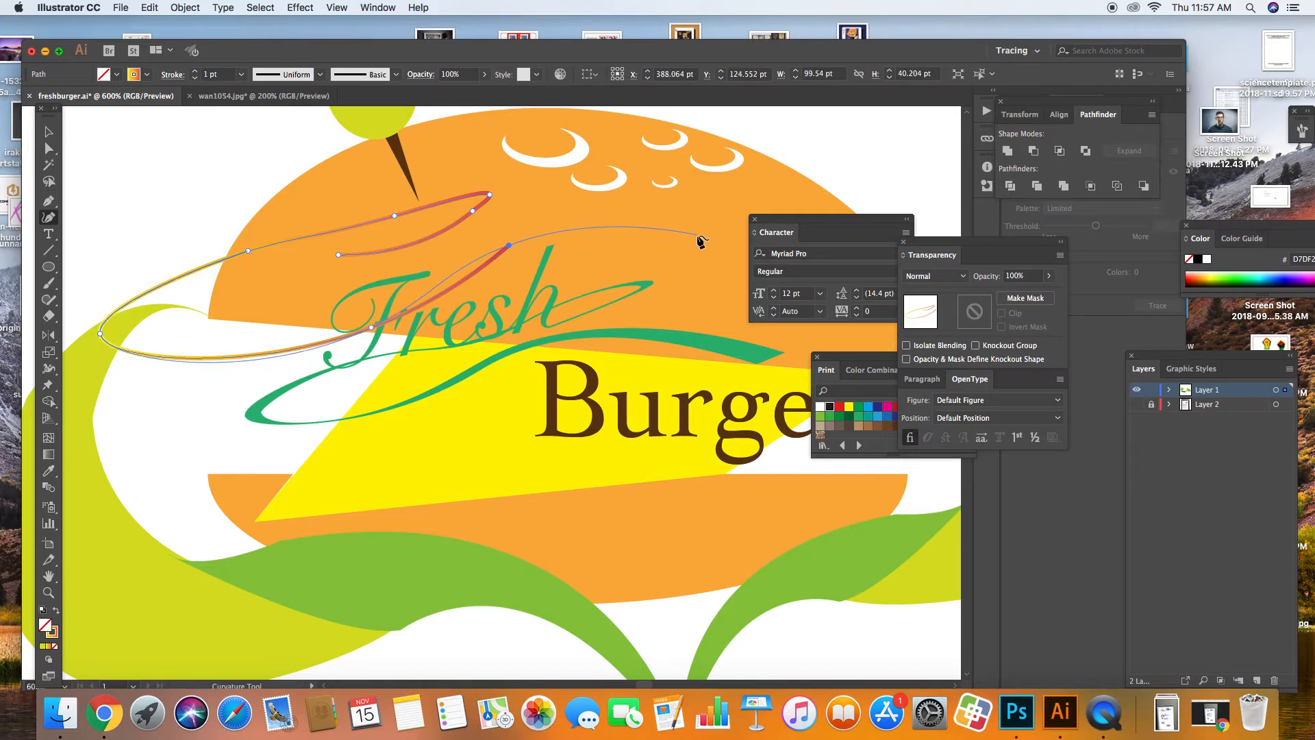
pyautogui.click(48, 133)
pyautogui.click(133, 170)
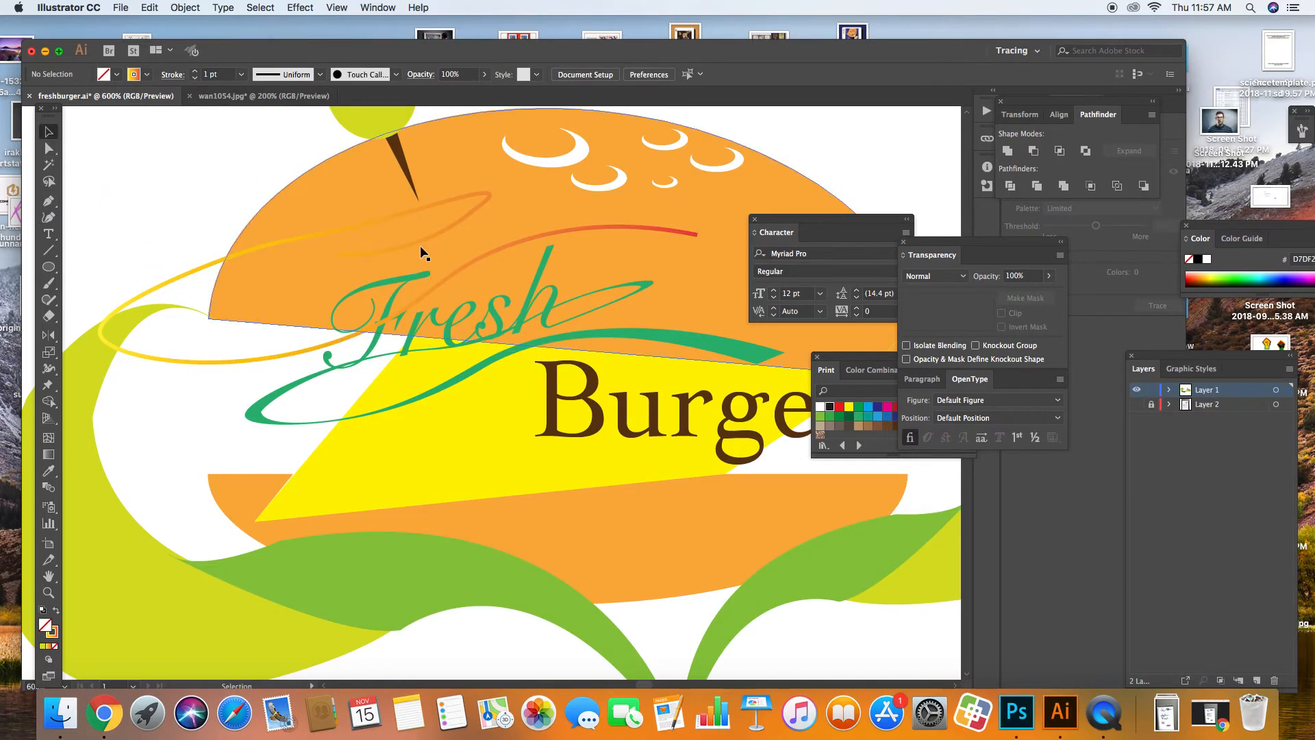
# Step: Add points to the flourish's end, stretching it further to the right
pyautogui.click(51, 220)
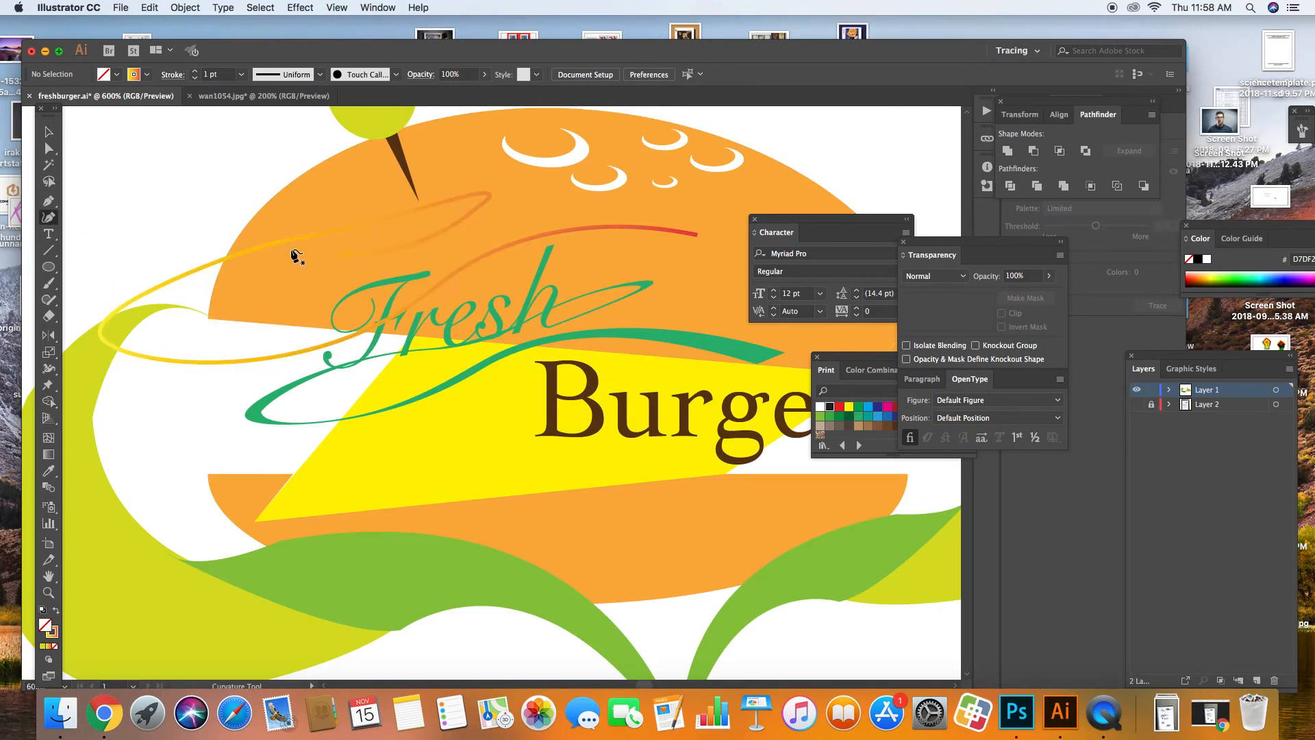
pyautogui.click(698, 234)
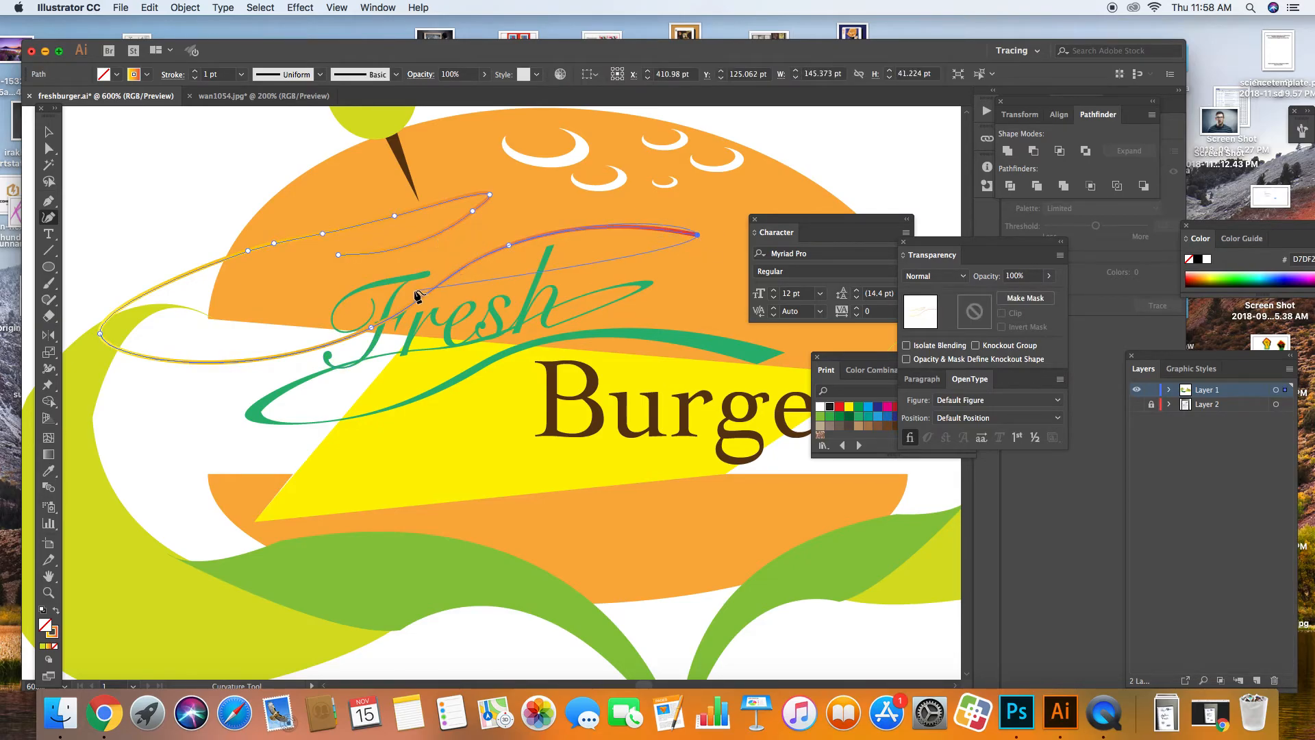
pyautogui.click(371, 293)
pyautogui.click(630, 208)
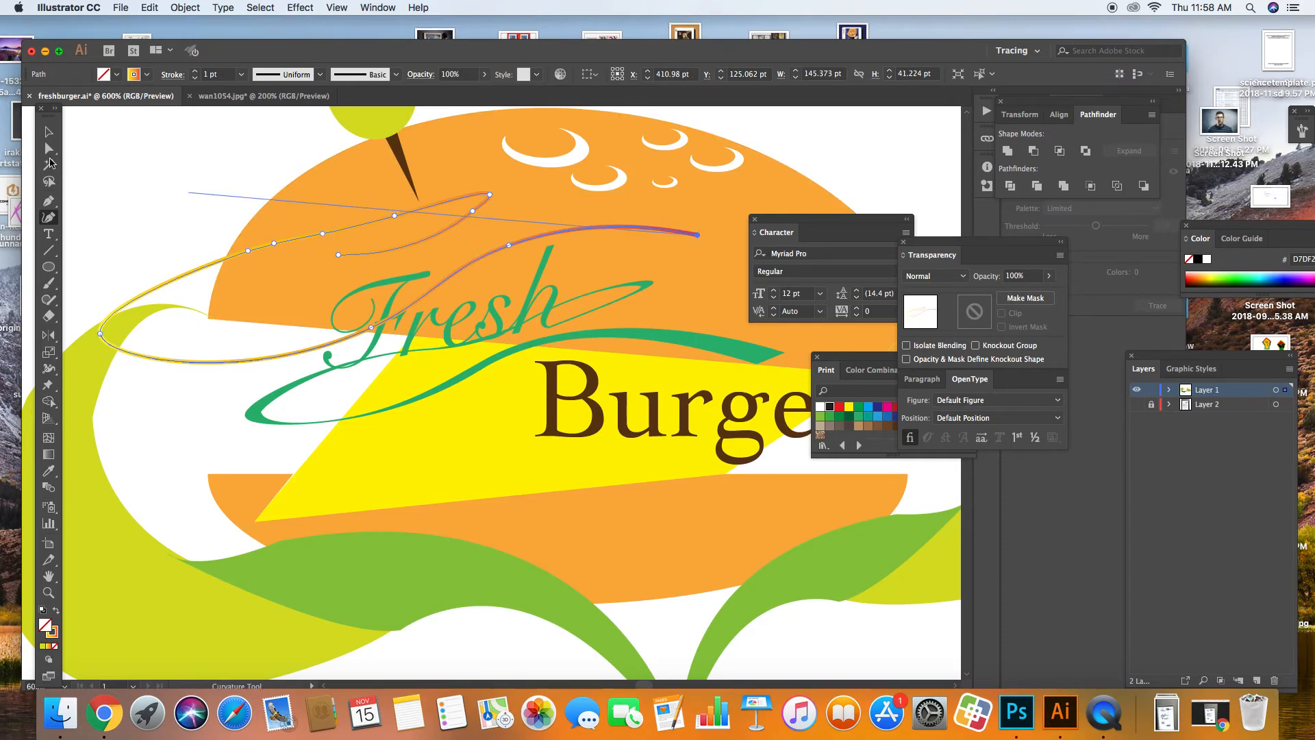
pyautogui.click(48, 134)
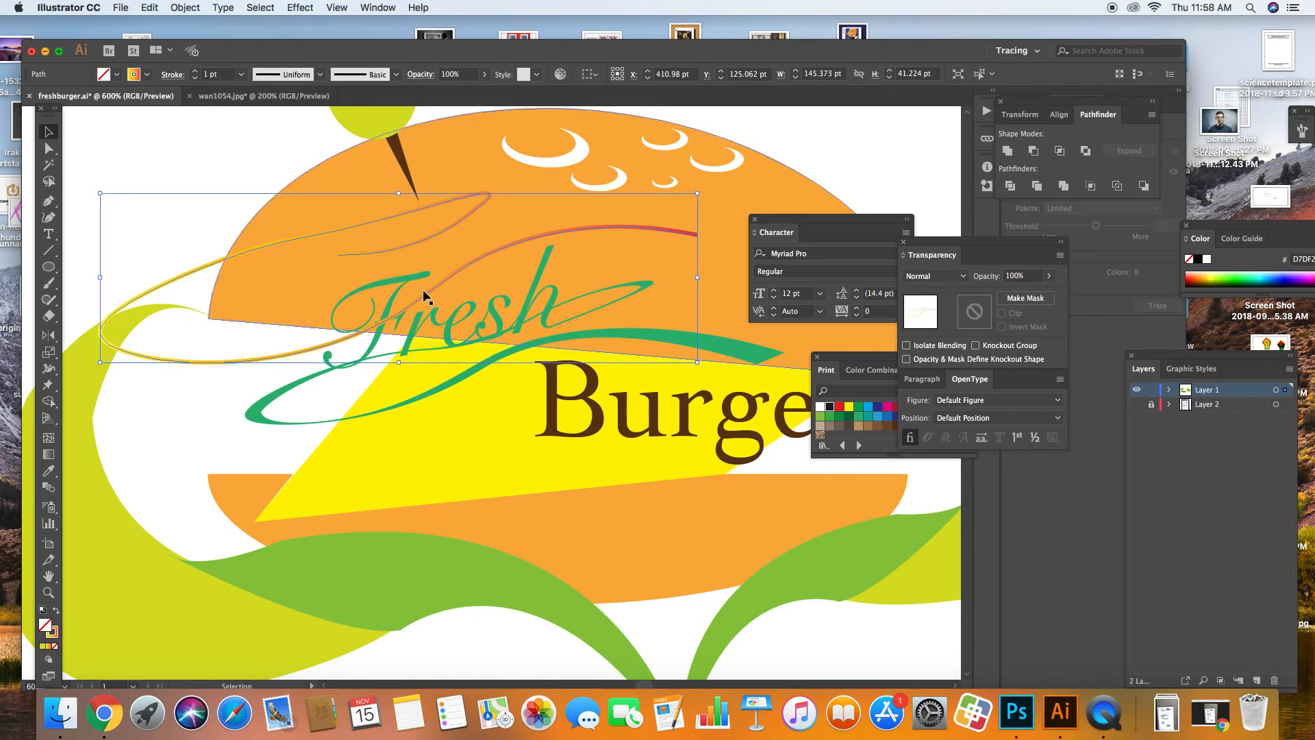
# Step: Delete the gradient flourish curve above Fresh, keeping Burger and the yellow cheese shape
pyautogui.click(768, 359)
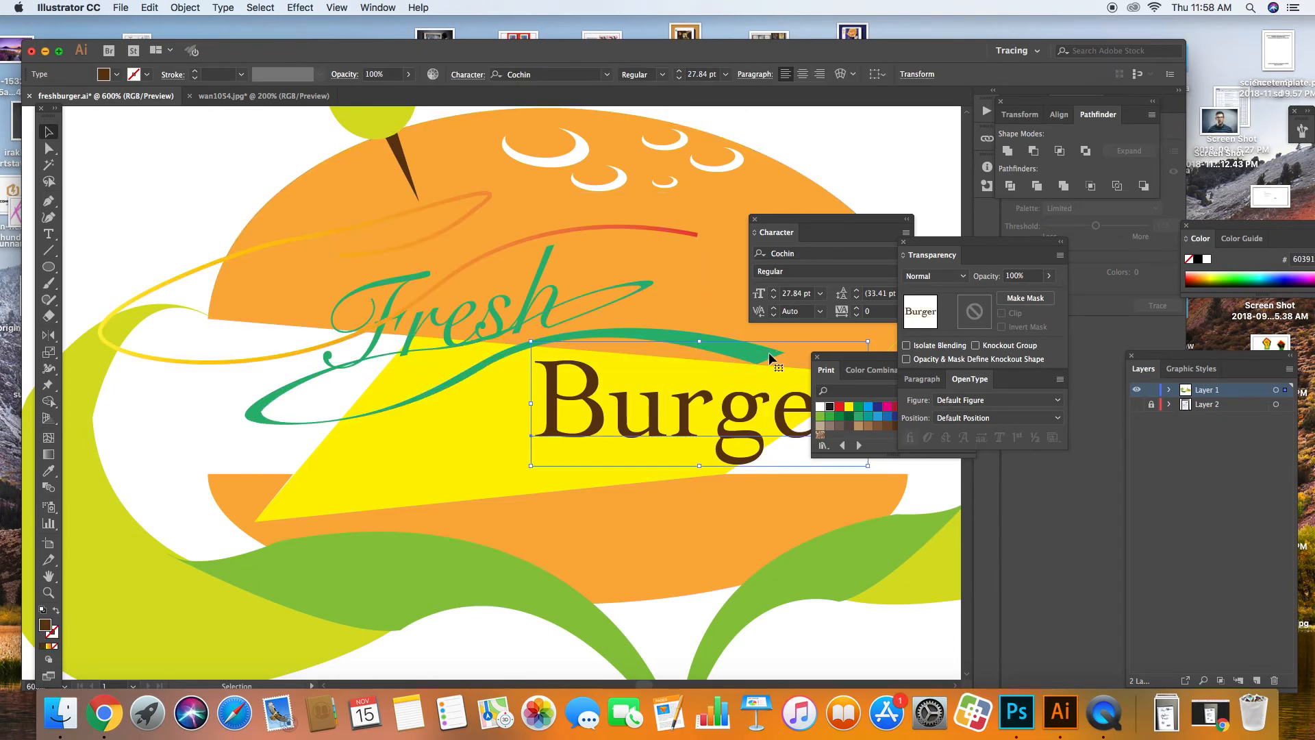
pyautogui.click(463, 378)
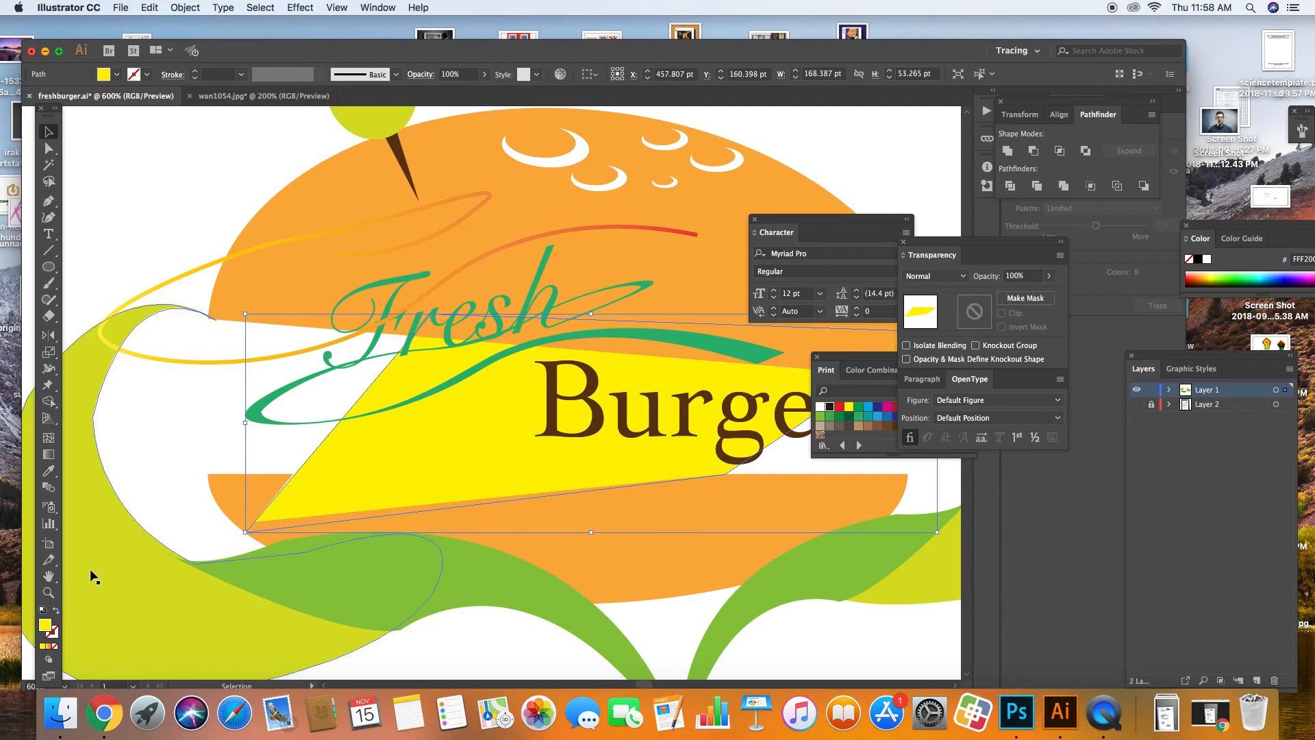
pyautogui.click(48, 576)
pyautogui.moveTo(214, 571); pyautogui.dragTo(76, 572)
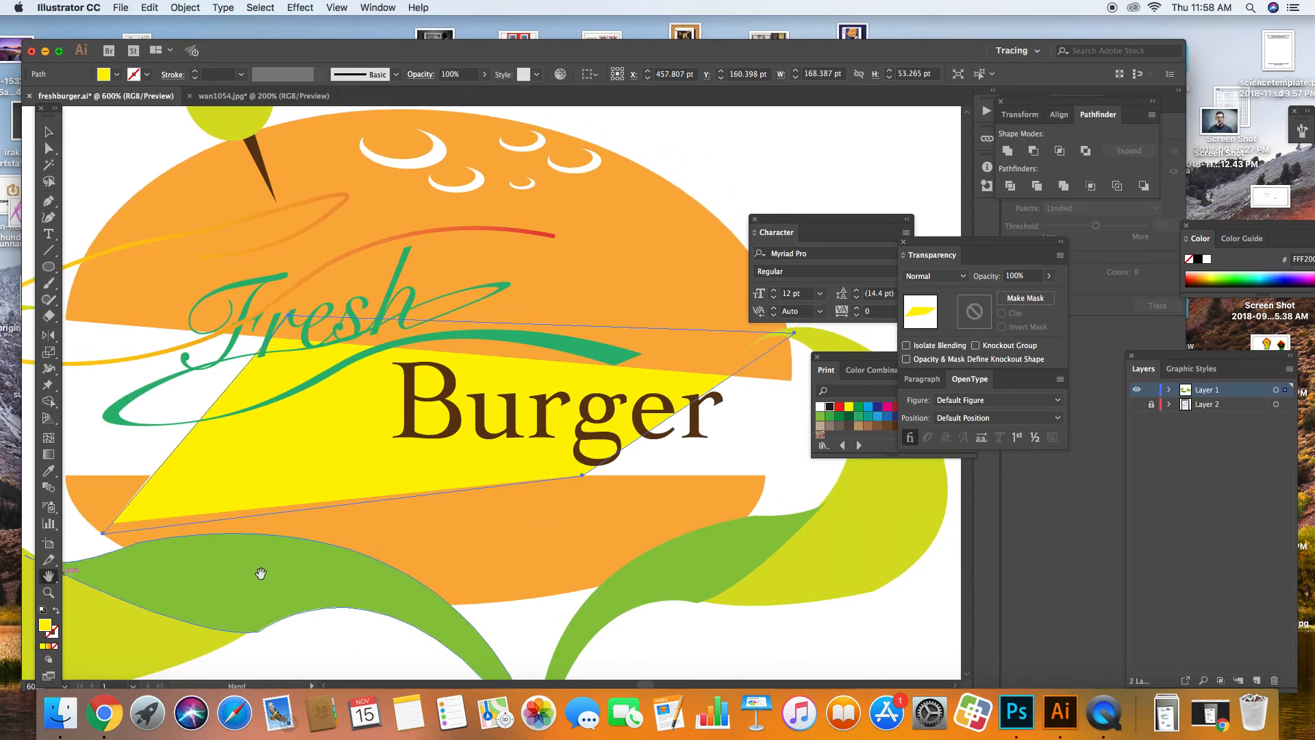
pyautogui.click(49, 132)
pyautogui.click(138, 179)
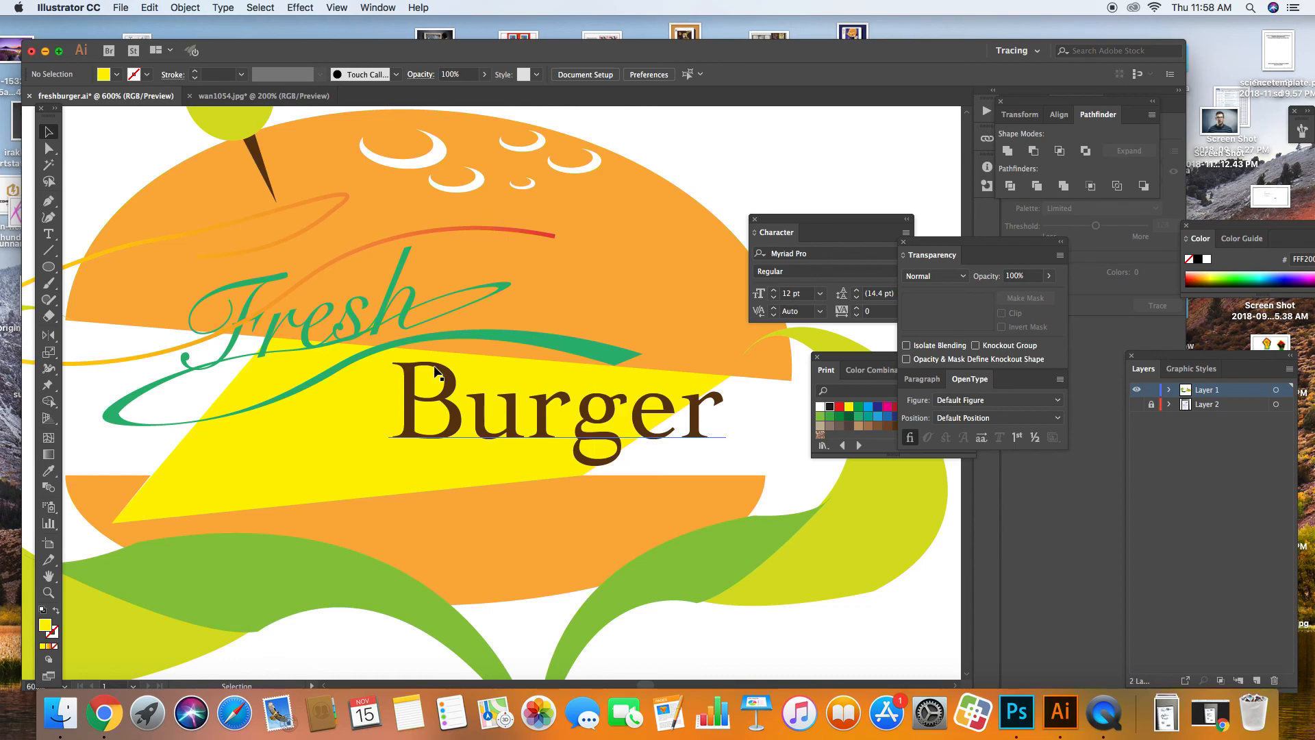
pyautogui.click(326, 269)
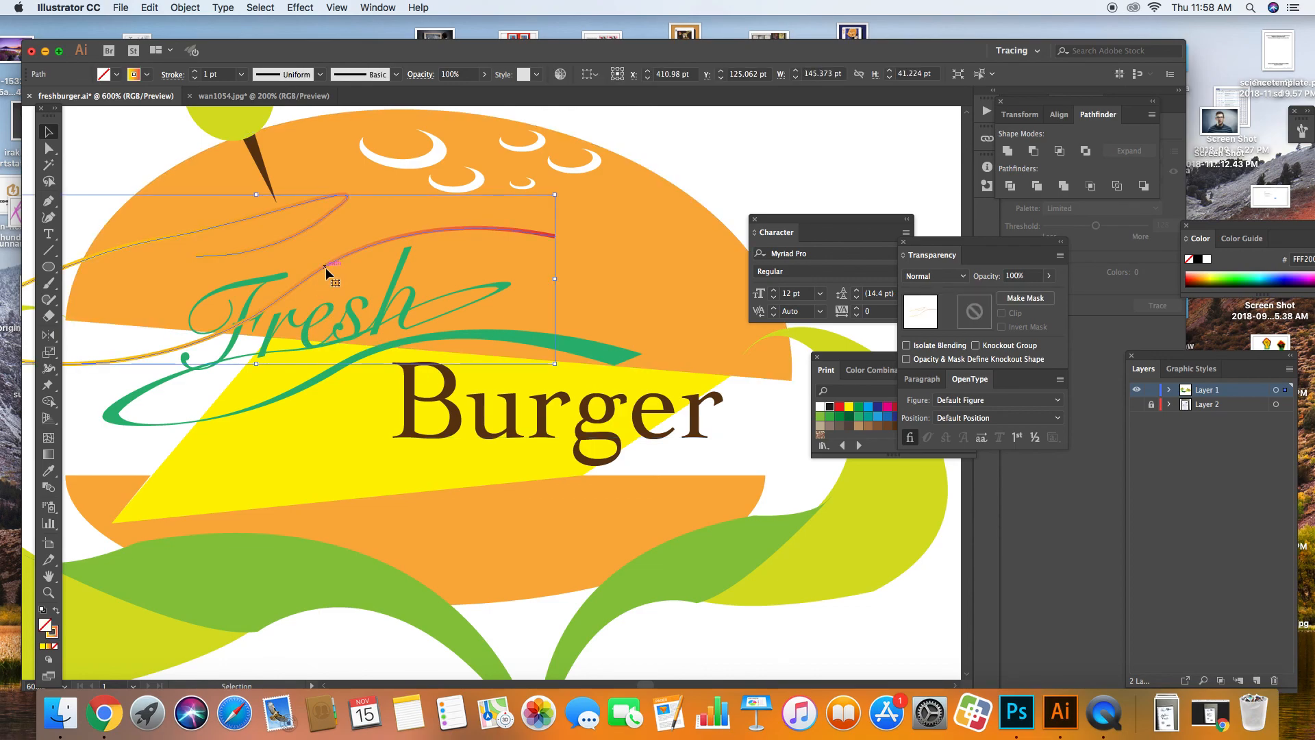
pyautogui.press('Delete')
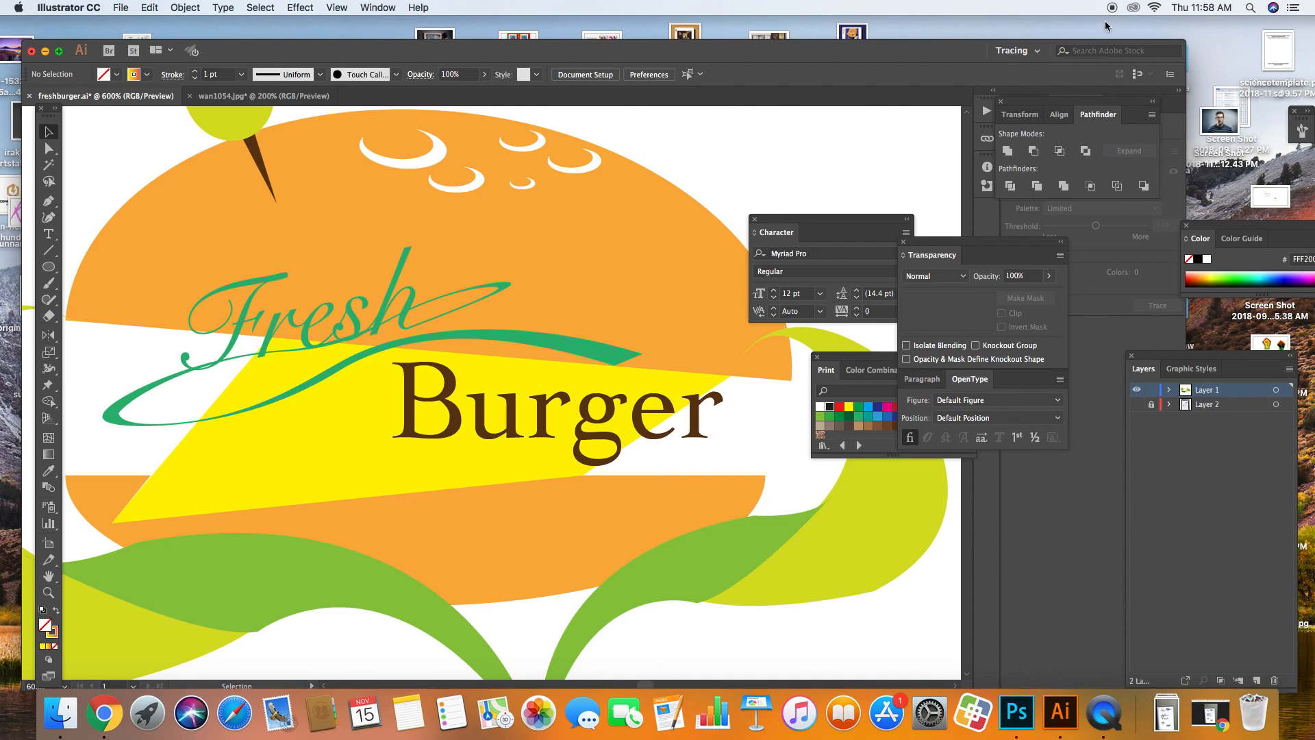